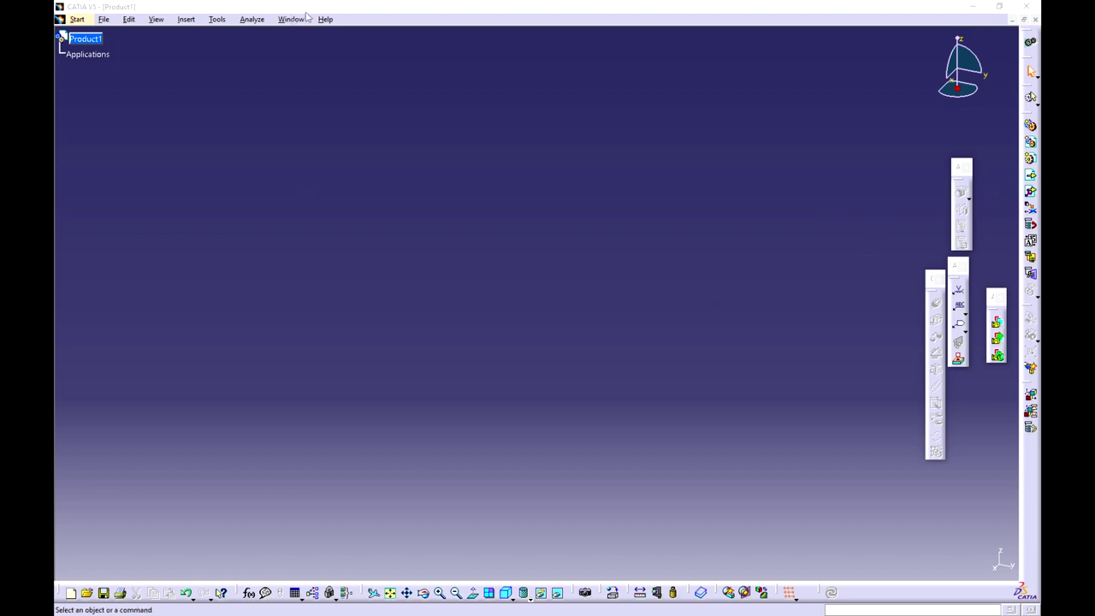
# Switch to the Generative Sheetmetal Design workbench with a new part
pyautogui.click(77, 19)
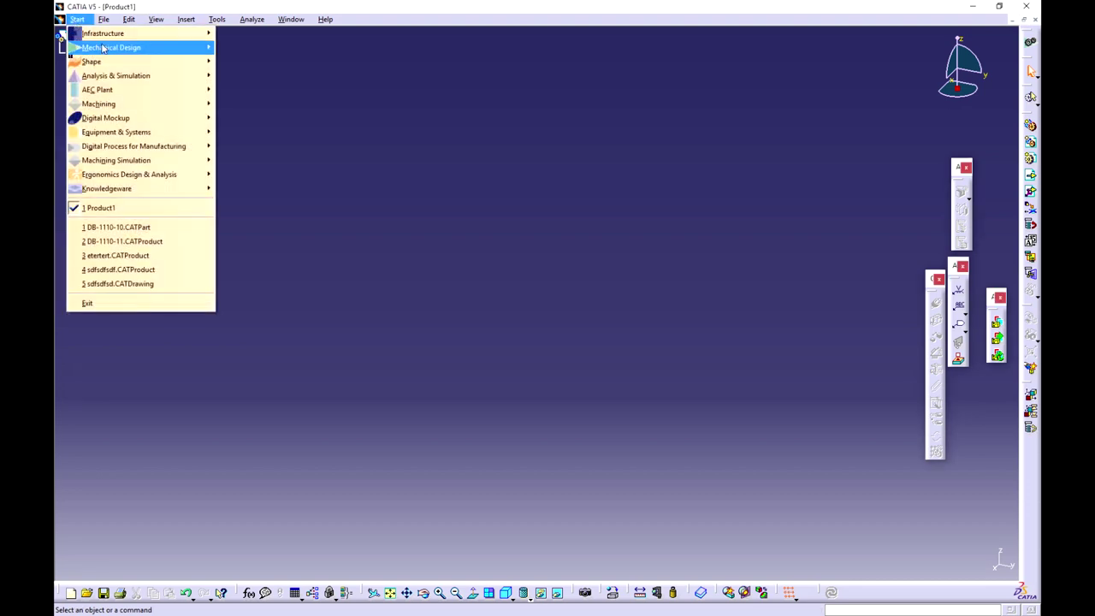
pyautogui.moveTo(103, 47)
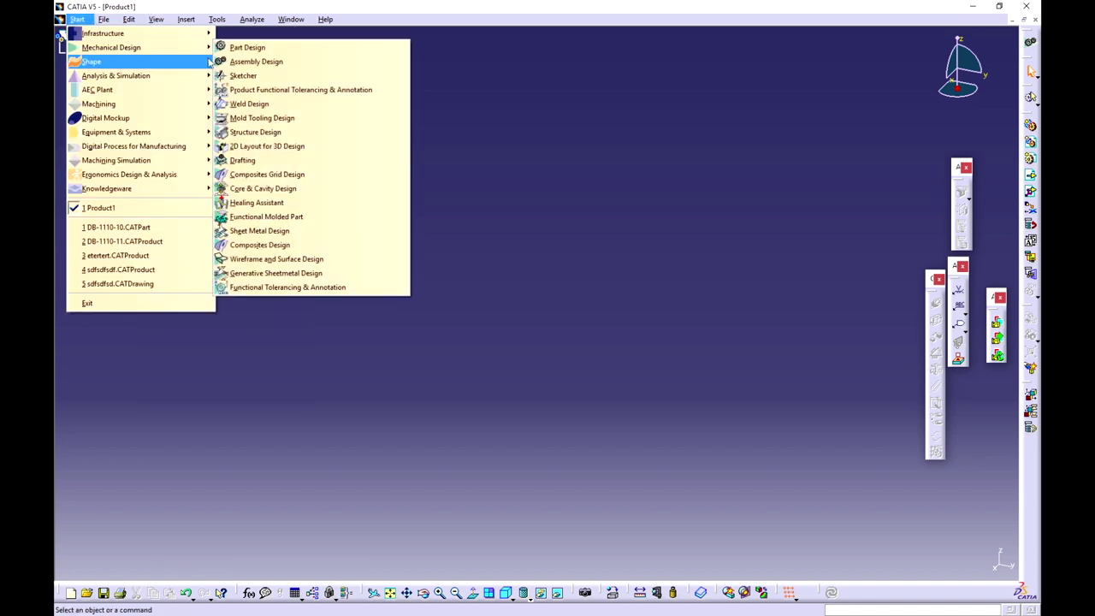
pyautogui.click(289, 273)
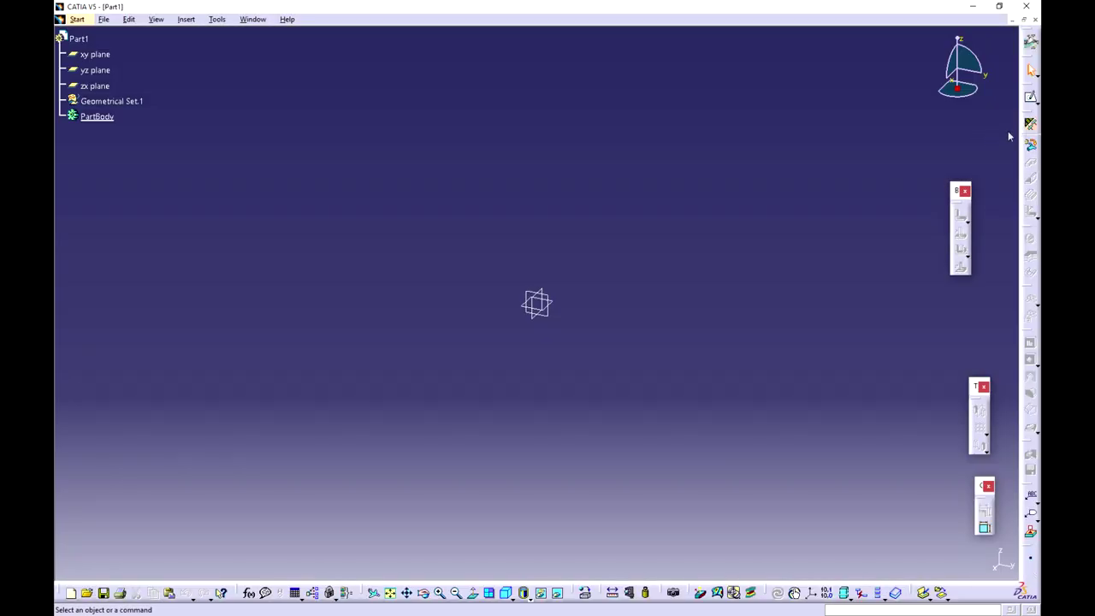
# Set the sheet metal parameters to 1 mm thickness and 2 mm default bend radius
pyautogui.click(1031, 124)
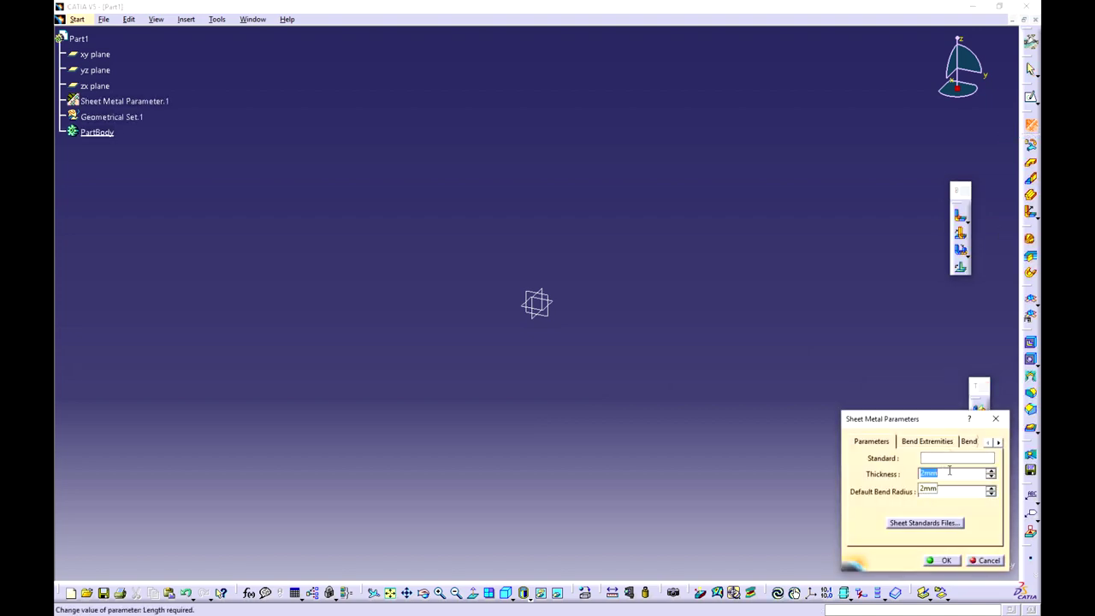
pyautogui.write('1')
pyautogui.press('Tab')
pyautogui.write('42')
pyautogui.press('Tab')
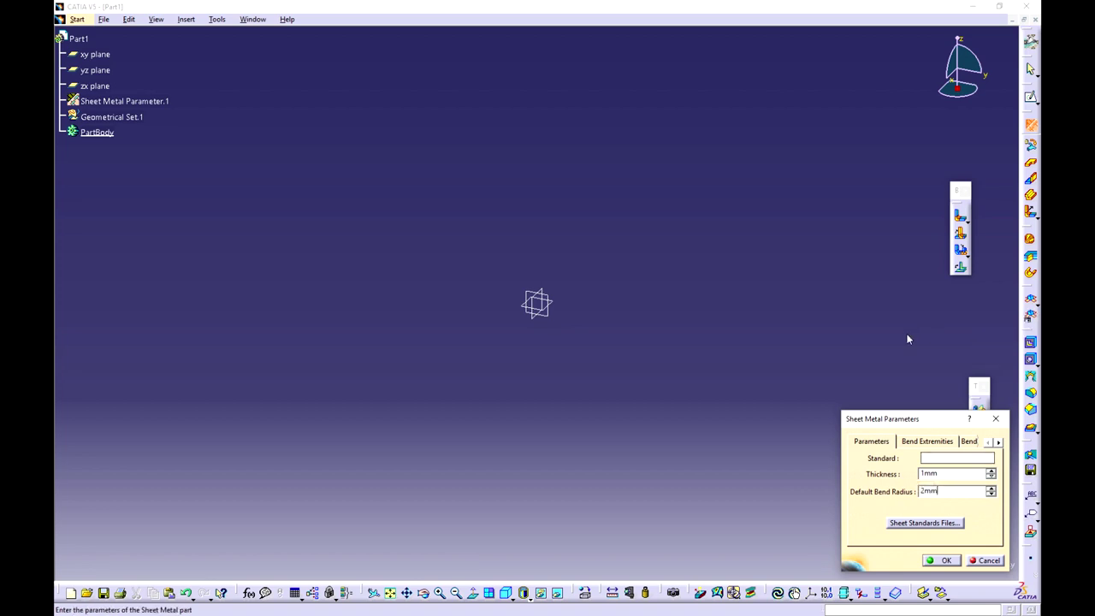
pyautogui.click(931, 560)
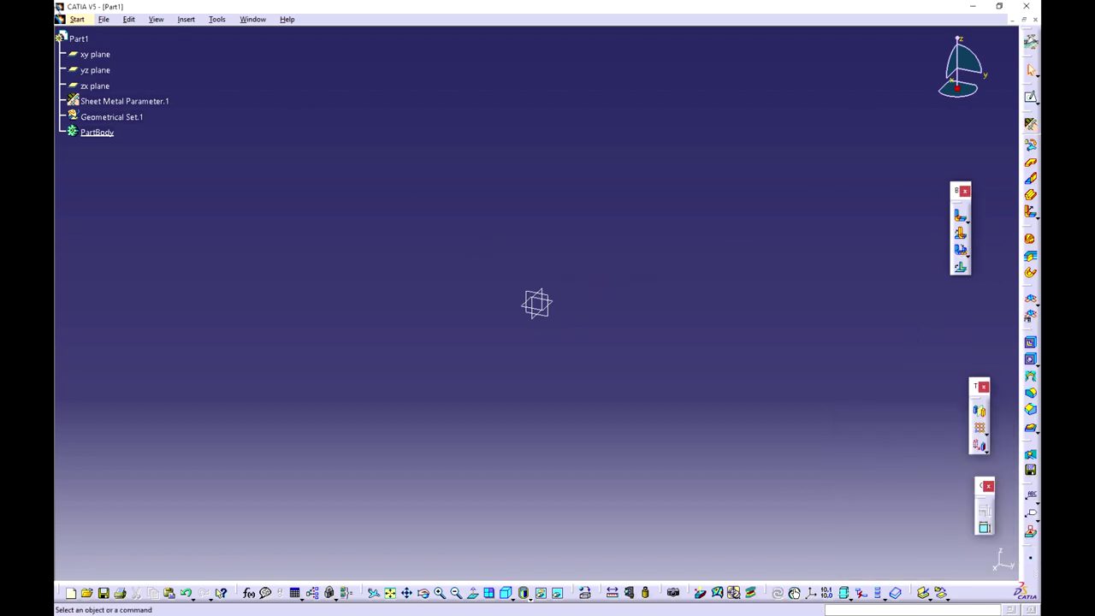
# Sketch a centered rectangle about 212 by 160 mm at the origin on the xy plane
pyautogui.click(123, 58)
pyautogui.click(1031, 97)
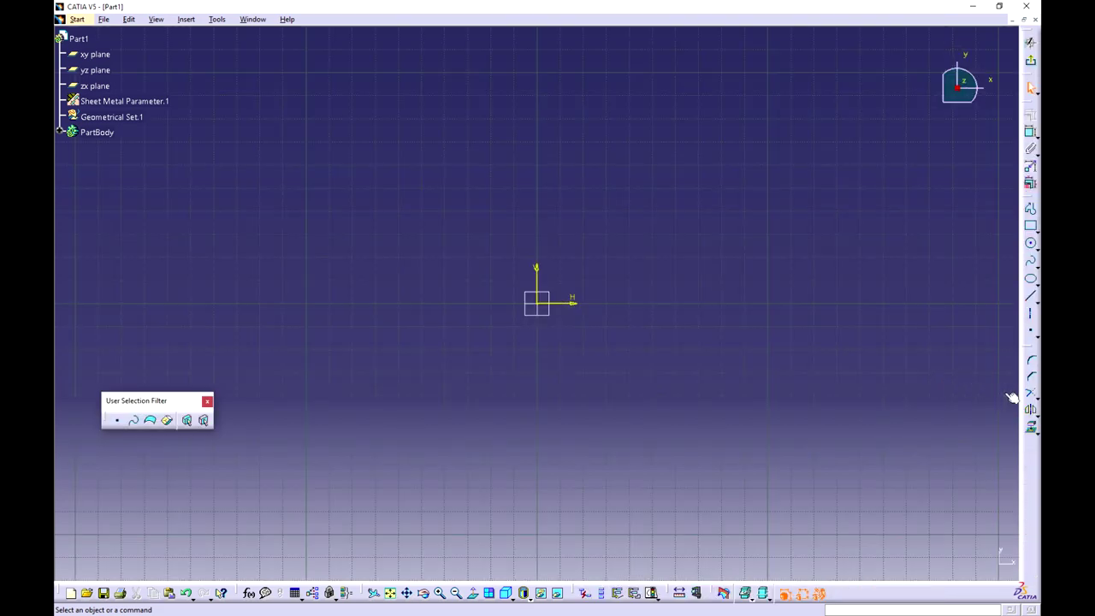
pyautogui.click(1031, 244)
pyautogui.click(1031, 244)
pyautogui.click(1034, 229)
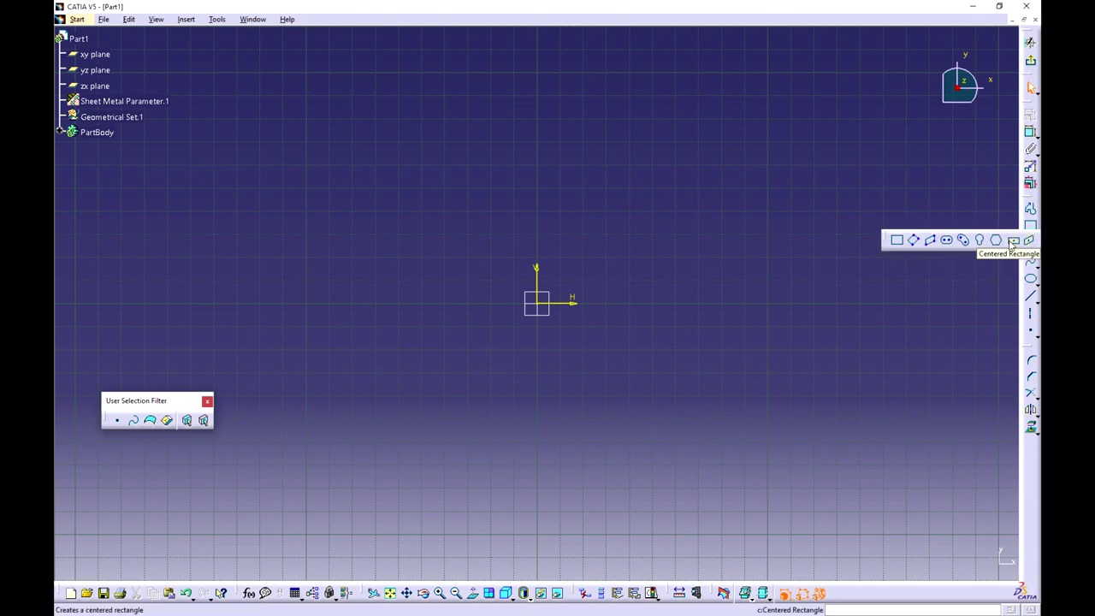
pyautogui.click(1012, 242)
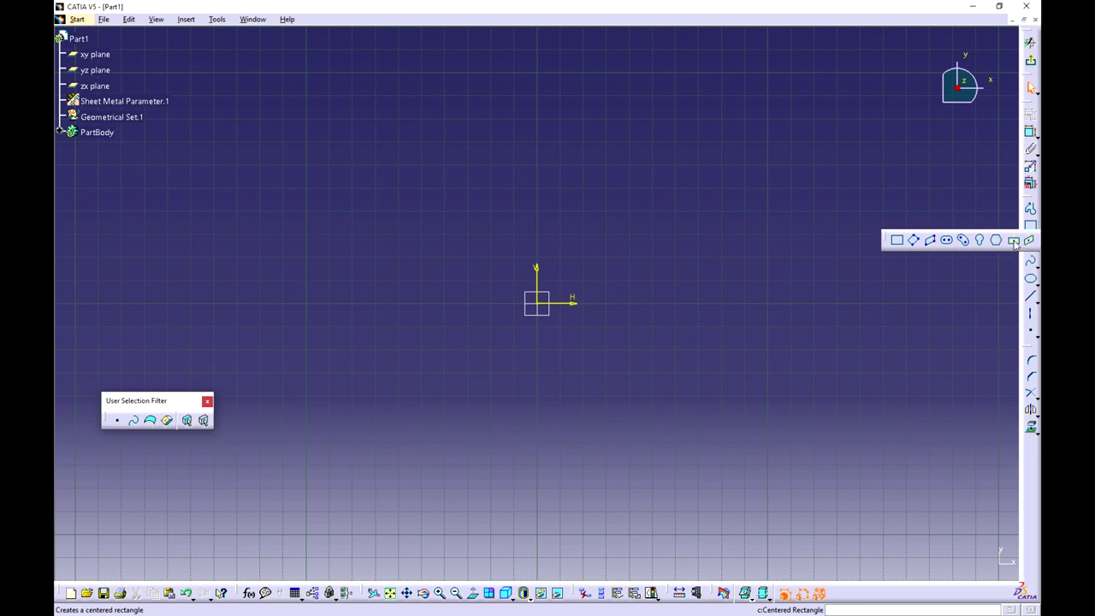
pyautogui.click(542, 305)
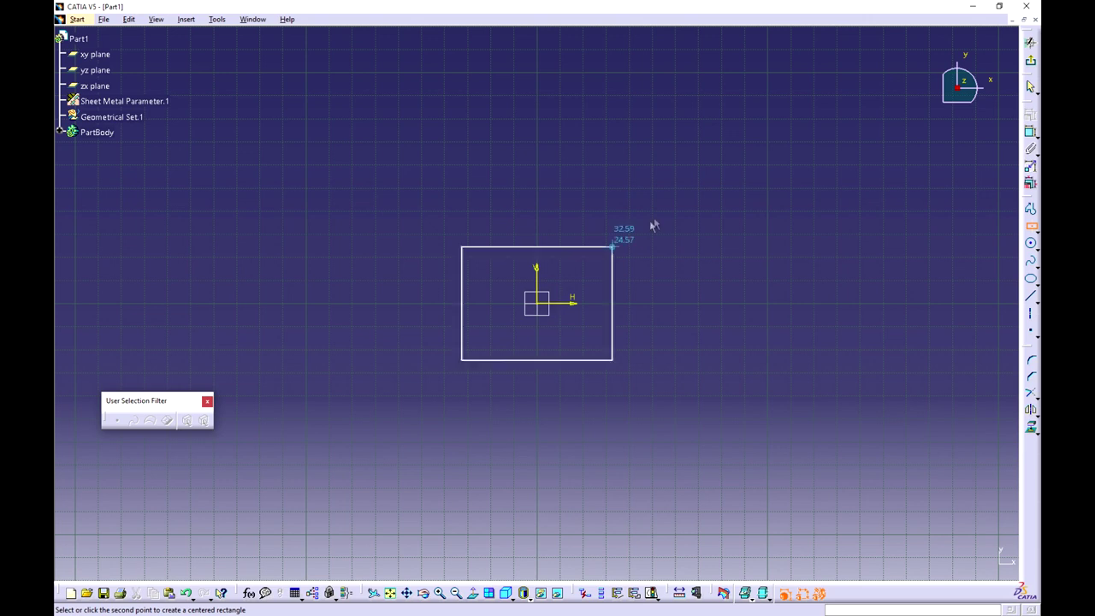
pyautogui.click(782, 119)
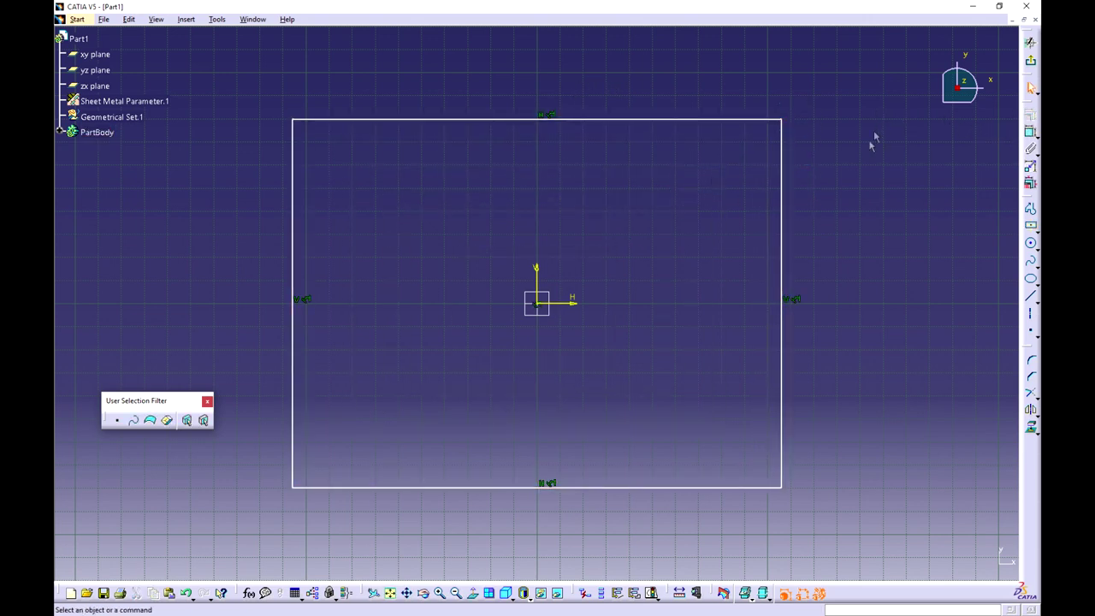
# Dimension the rectangle's horizontal width and set it to 242.5 mm
pyautogui.click(1031, 135)
pyautogui.click(427, 121)
pyautogui.click(537, 40)
pyautogui.click(534, 44)
pyautogui.doubleClick(534, 47)
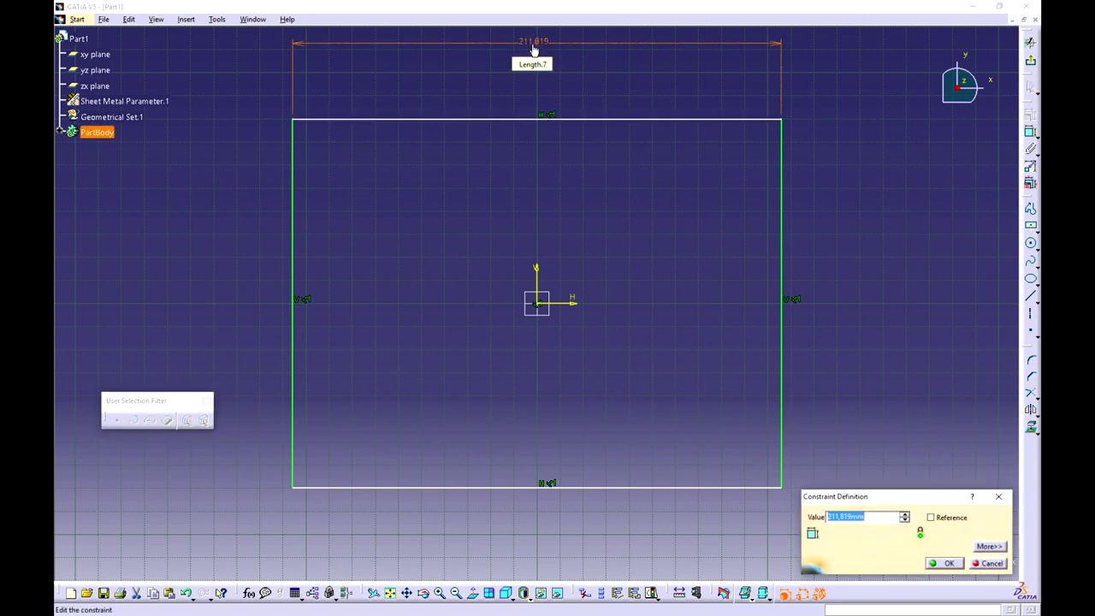
pyautogui.write('242,5')
pyautogui.press('Return')
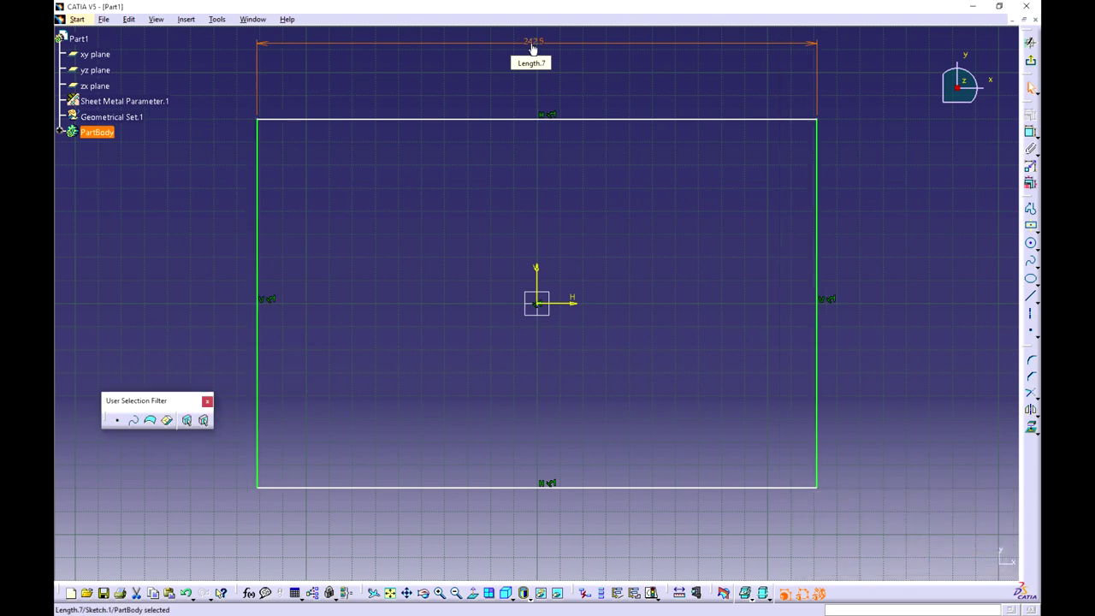
# Dimension the rectangle's vertical height and set it to 92 mm
pyautogui.click(838, 125)
pyautogui.click(1031, 132)
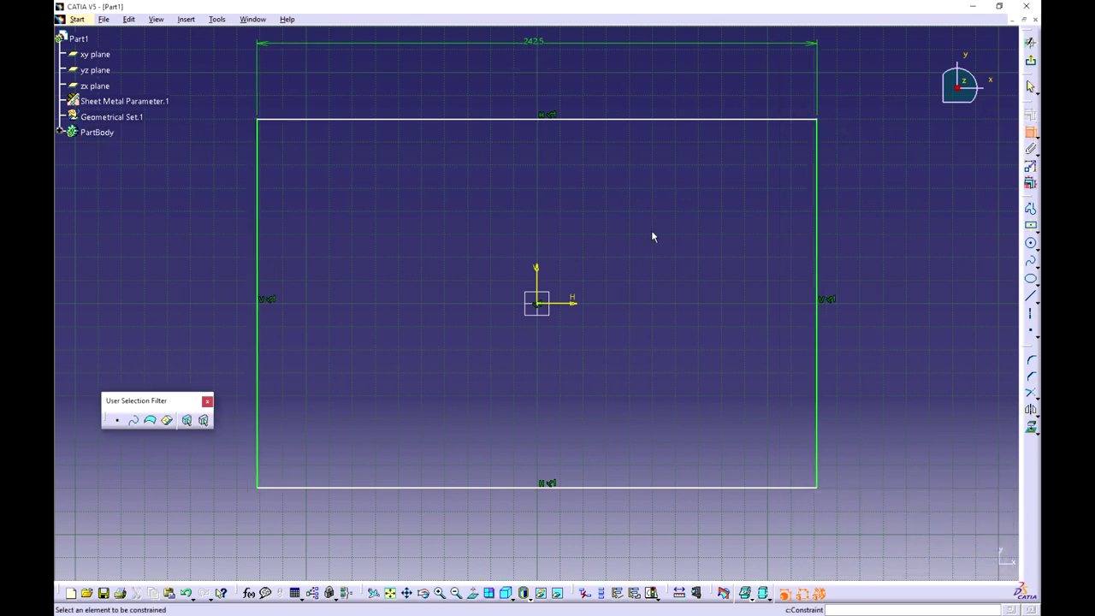
pyautogui.click(815, 252)
pyautogui.click(872, 215)
pyautogui.doubleClick(874, 215)
pyautogui.write('92mm')
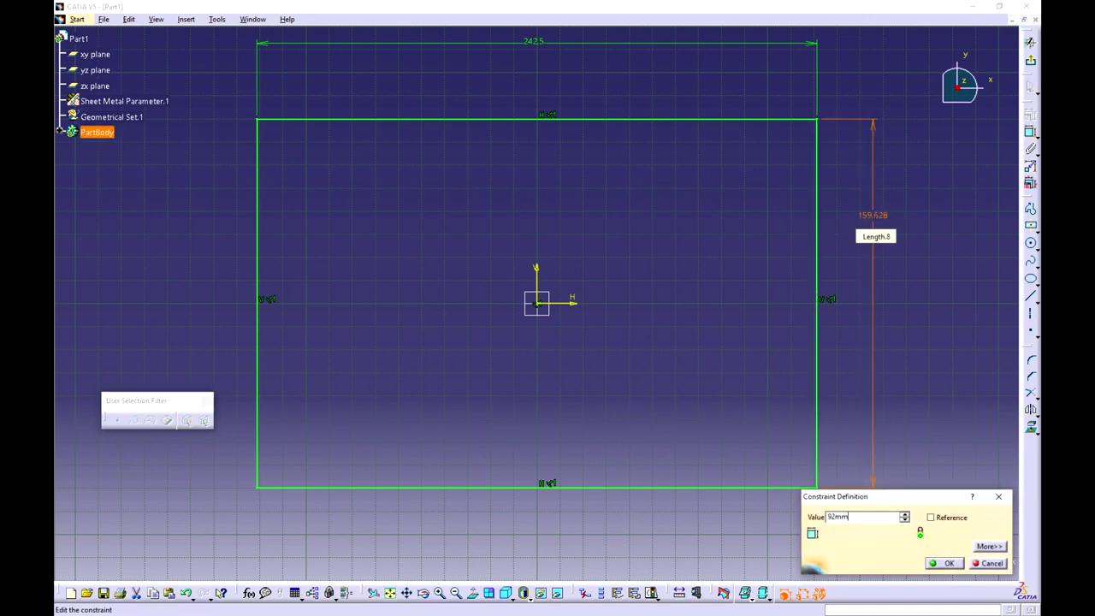
pyautogui.press('Return')
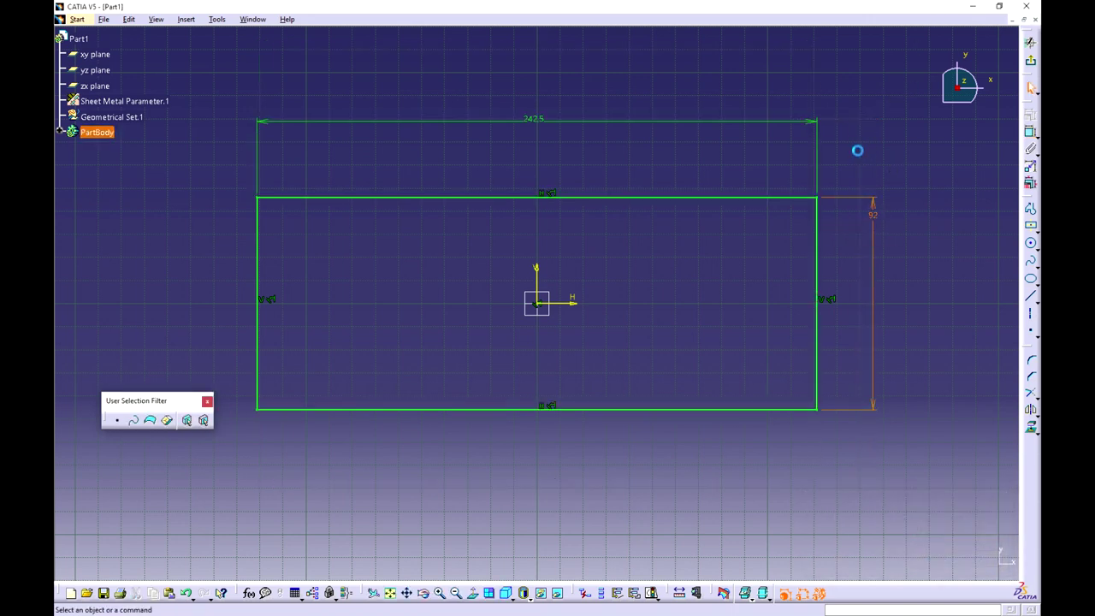
# Start a profile outside the rectangle's left edge with a short horizontal line followed by a tangent arc curving upward
pyautogui.moveTo(505, 374)
pyautogui.mouseDown(button='middle')
pyautogui.moveTo(613, 372)
pyautogui.moveTo(628, 303)
pyautogui.mouseUp(button='middle')
pyautogui.moveTo(390, 194)
pyautogui.mouseDown(button='middle')
pyautogui.moveTo(403, 208)
pyautogui.moveTo(394, 176)
pyautogui.moveTo(521, 257)
pyautogui.moveTo(521, 227)
pyautogui.mouseUp(button='middle')
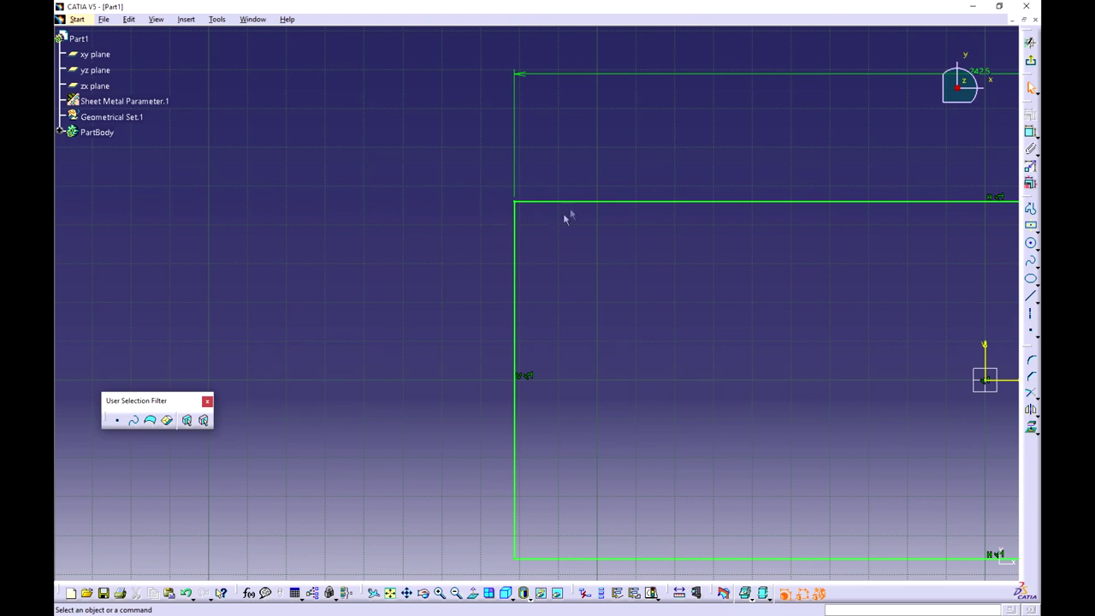
pyautogui.moveTo(309, 285); pyautogui.dragTo(351, 274, button='middle')
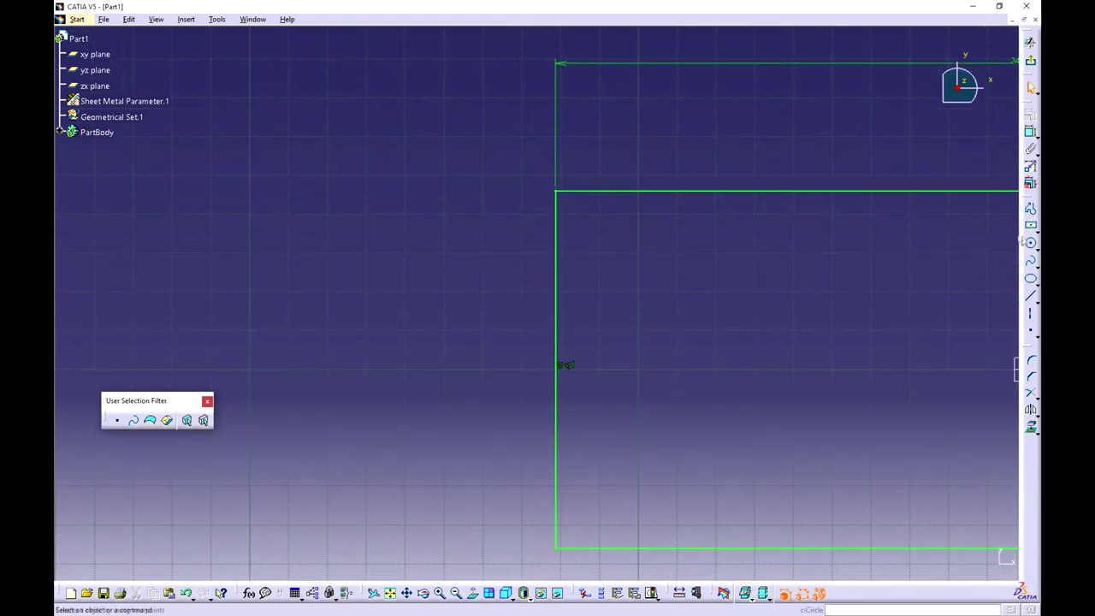
pyautogui.click(1030, 209)
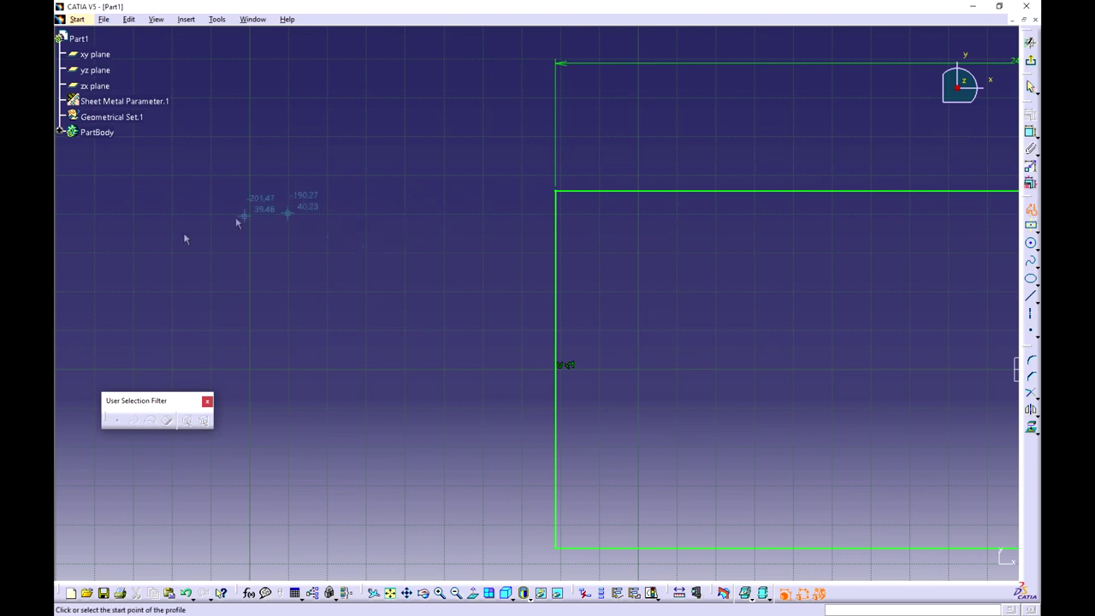
pyautogui.click(1031, 210)
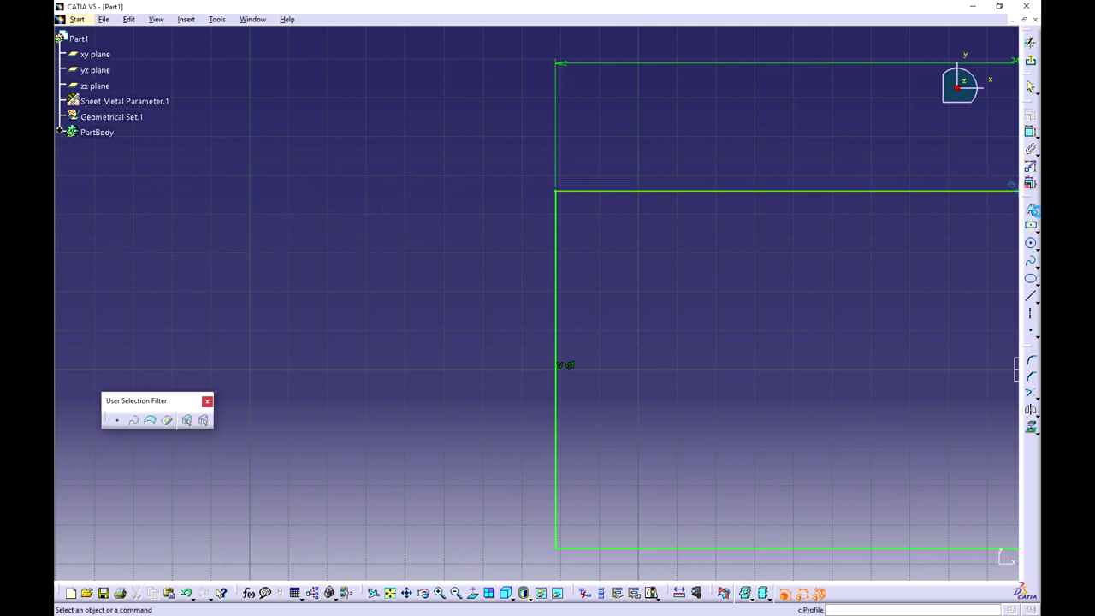
pyautogui.click(1032, 209)
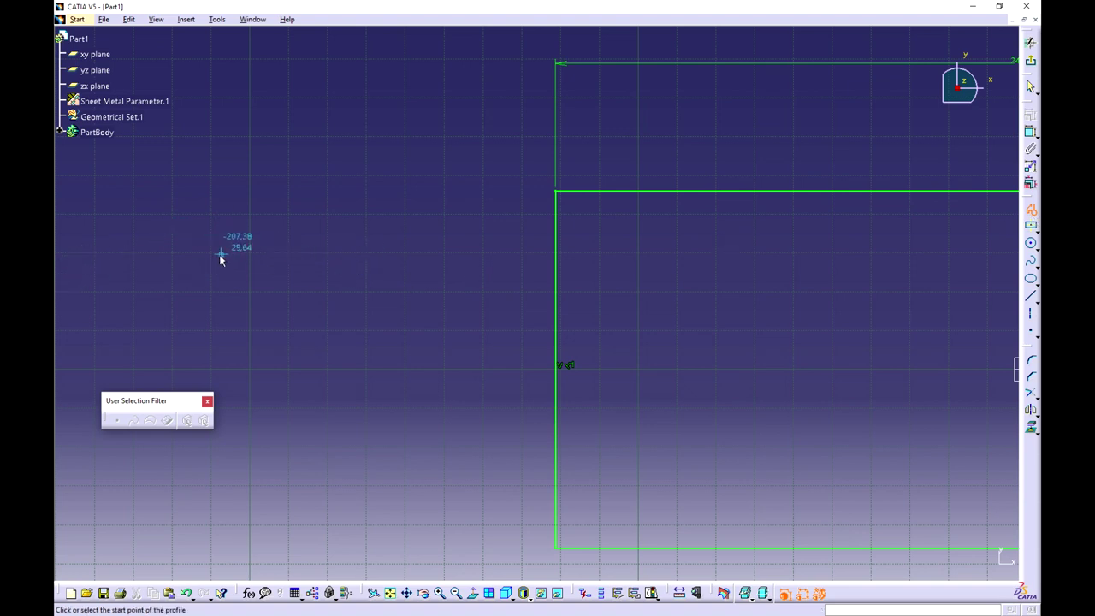
pyautogui.click(171, 252)
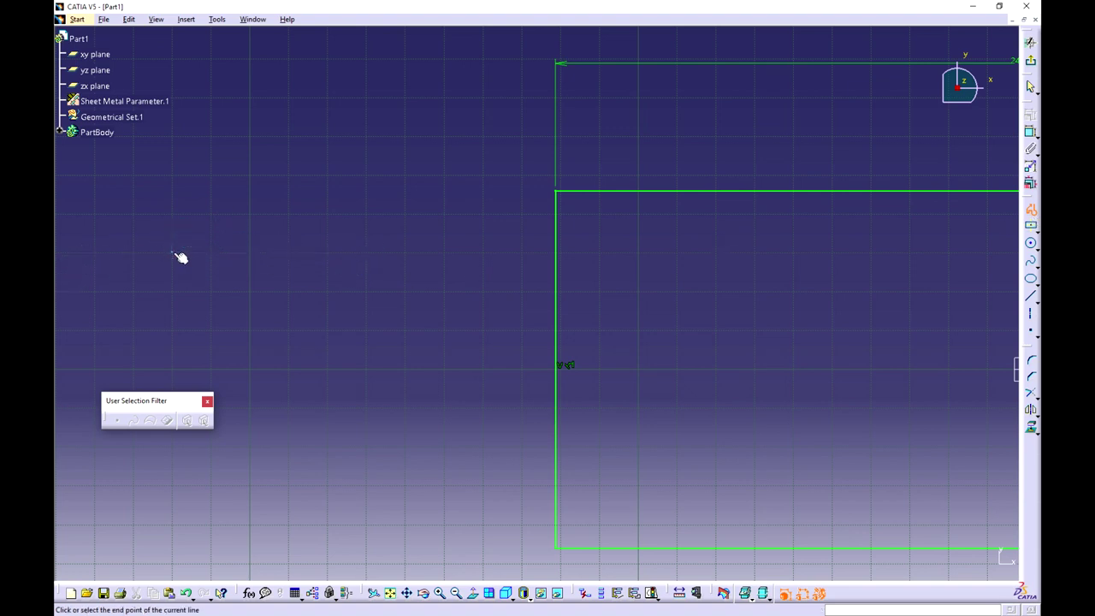
pyautogui.click(234, 253)
pyautogui.moveTo(234, 252); pyautogui.dragTo(365, 161)
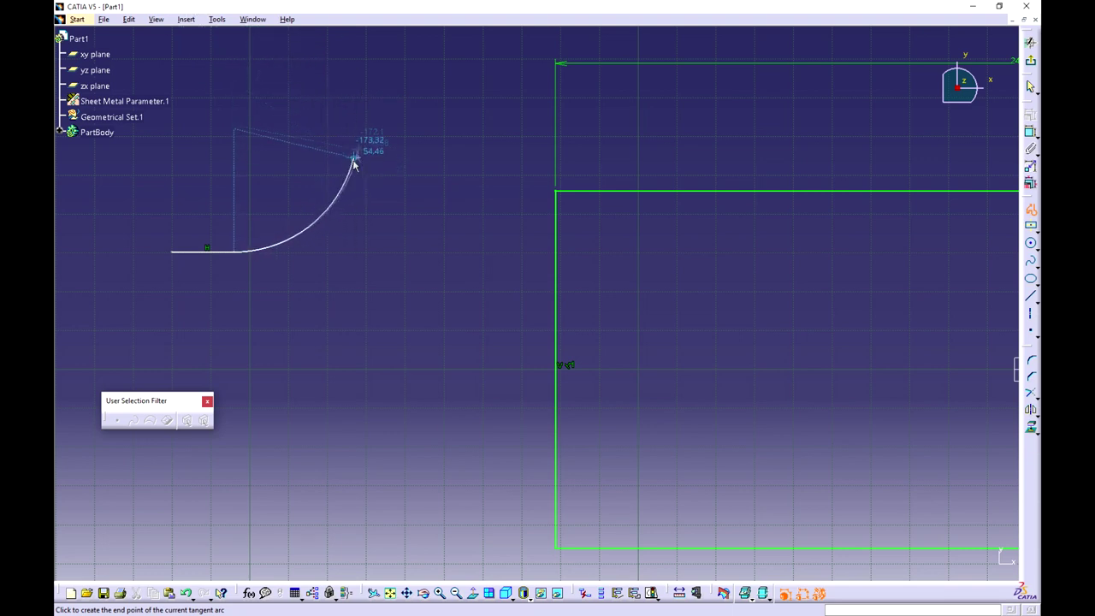
pyautogui.click(348, 202)
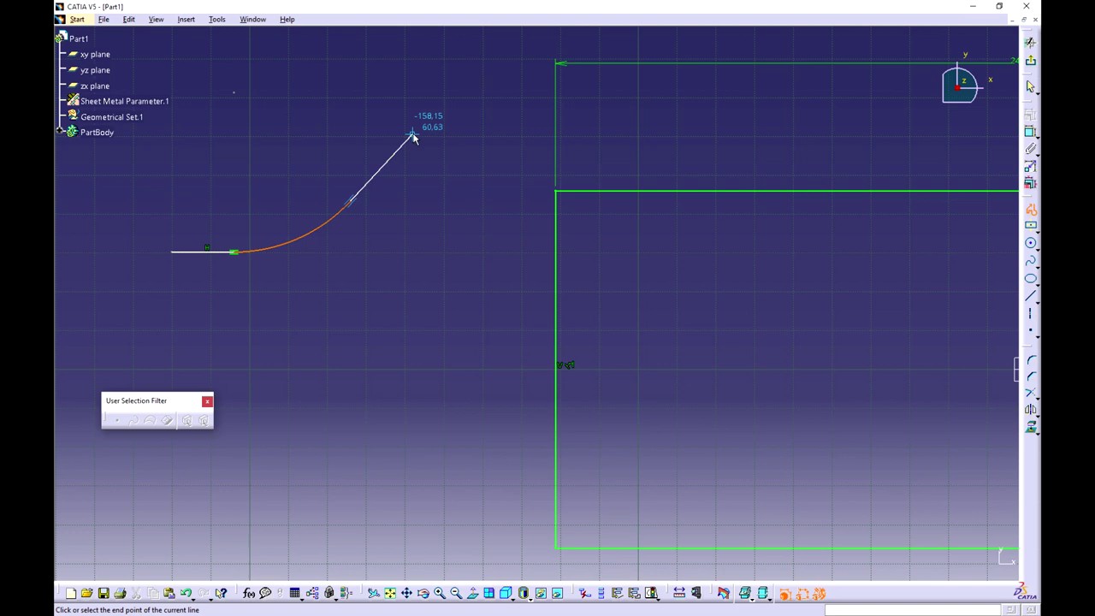
# Continue the profile with a slanted line and a tangent arc of about 41 mm radius, ending above the rectangle's top edge
pyautogui.click(412, 134)
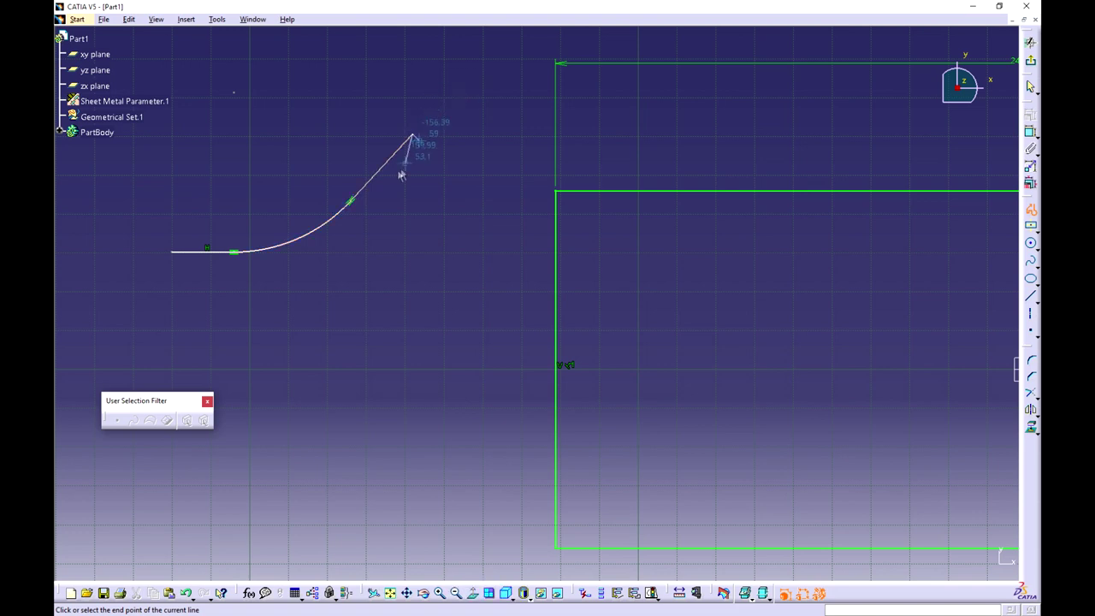
pyautogui.click(408, 133)
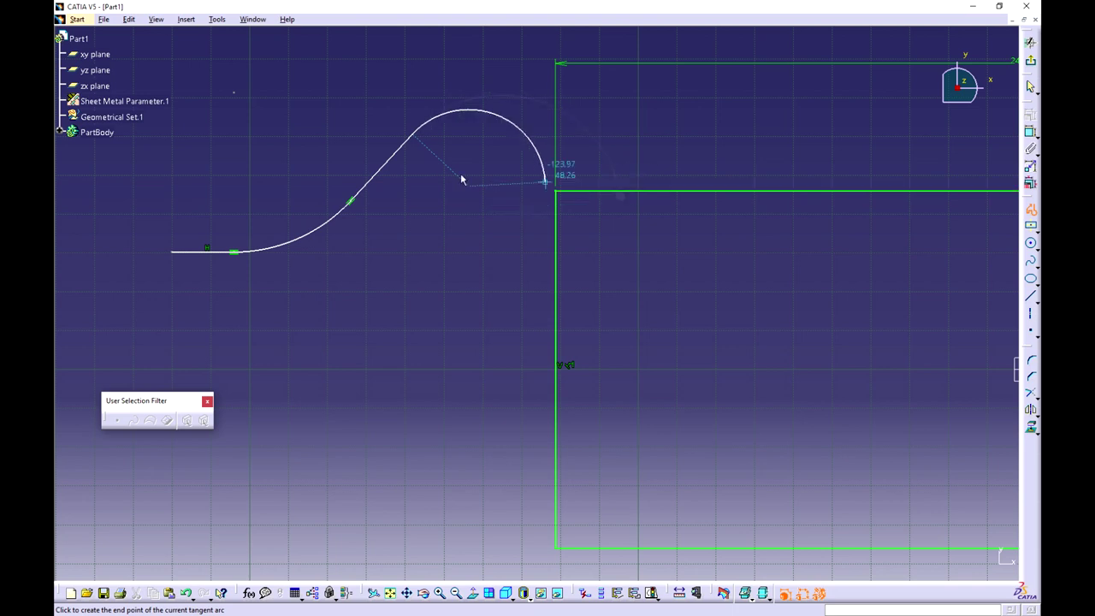
pyautogui.click(634, 119)
pyautogui.press('Escape')
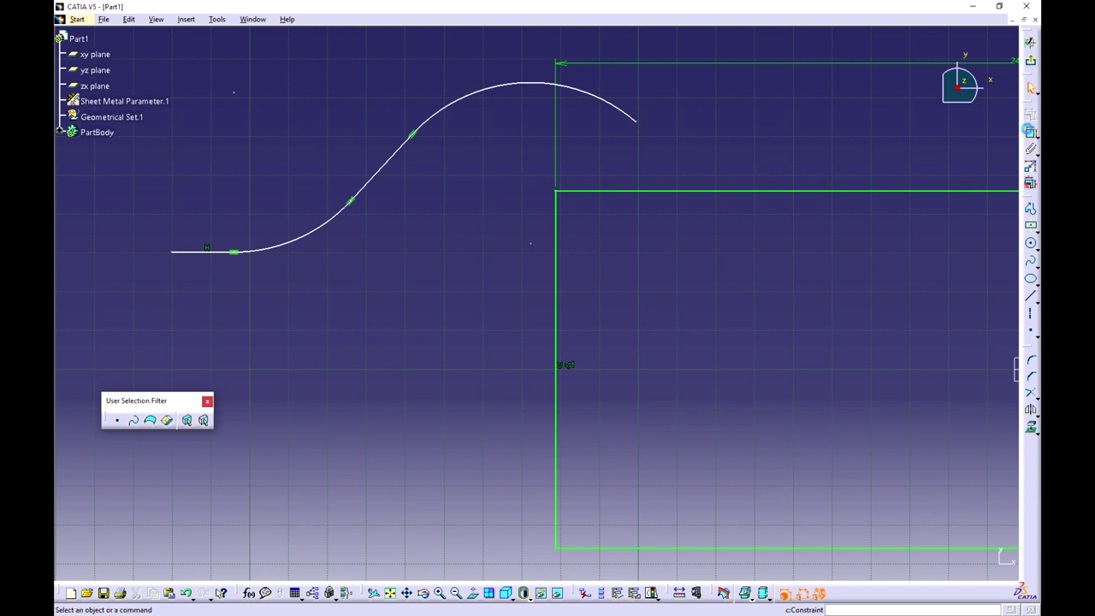
# Constrain the profile's upper arc tangent to the rectangle's top edge
pyautogui.click(1031, 133)
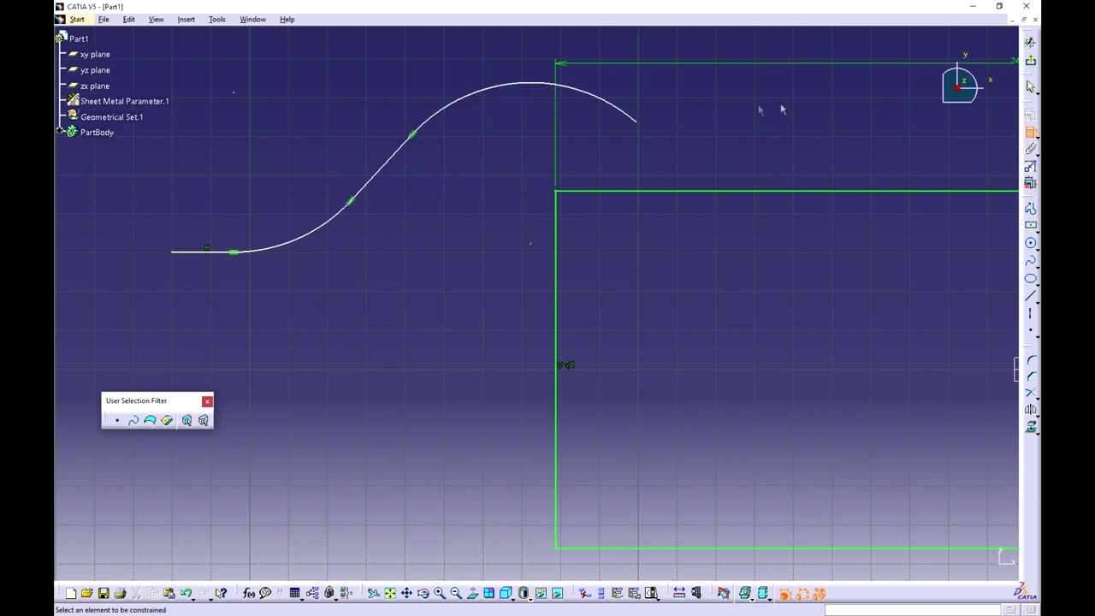
pyautogui.click(528, 85)
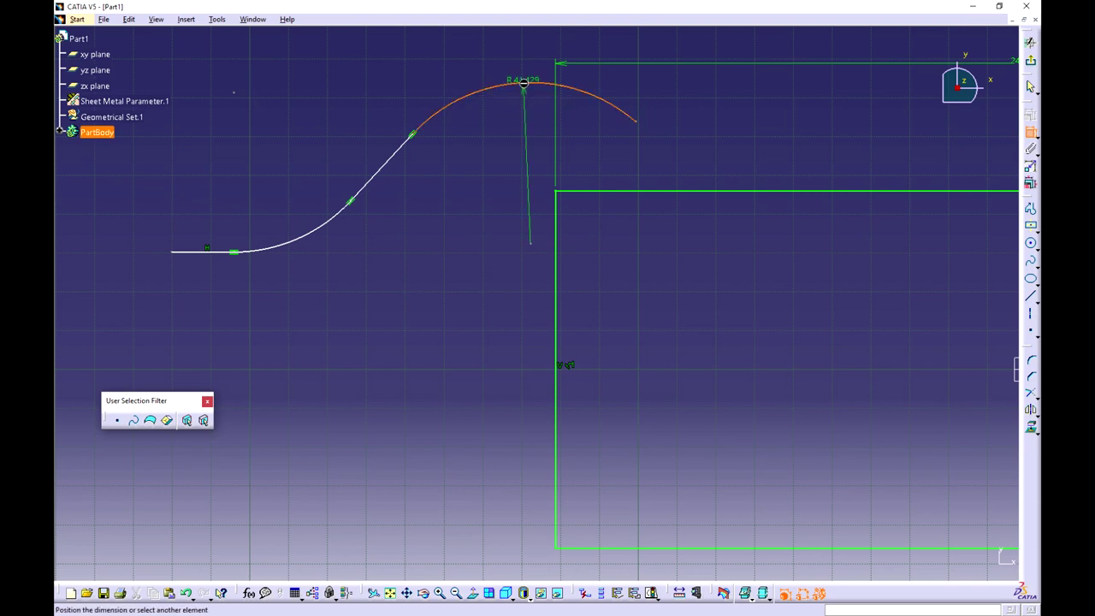
pyautogui.click(660, 191)
pyautogui.rightClick(742, 126)
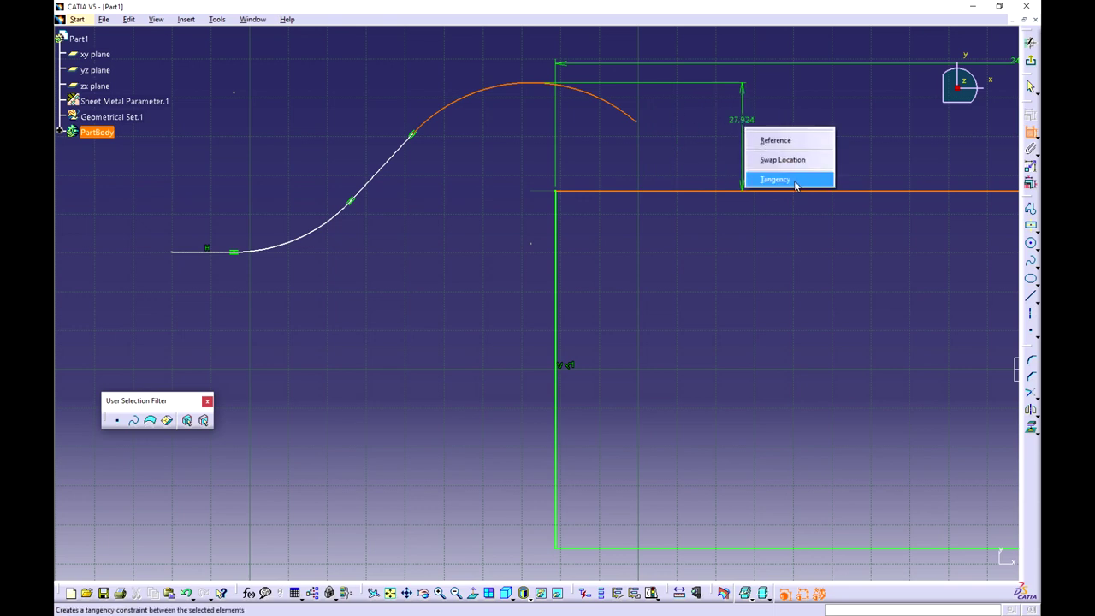
pyautogui.click(794, 182)
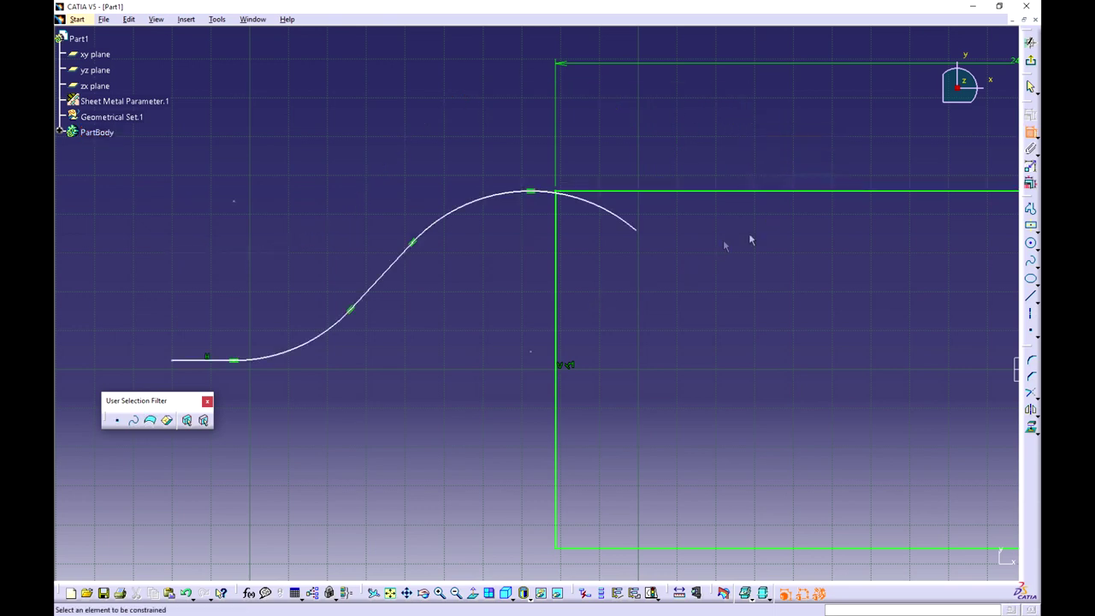
pyautogui.click(500, 202)
pyautogui.click(451, 281)
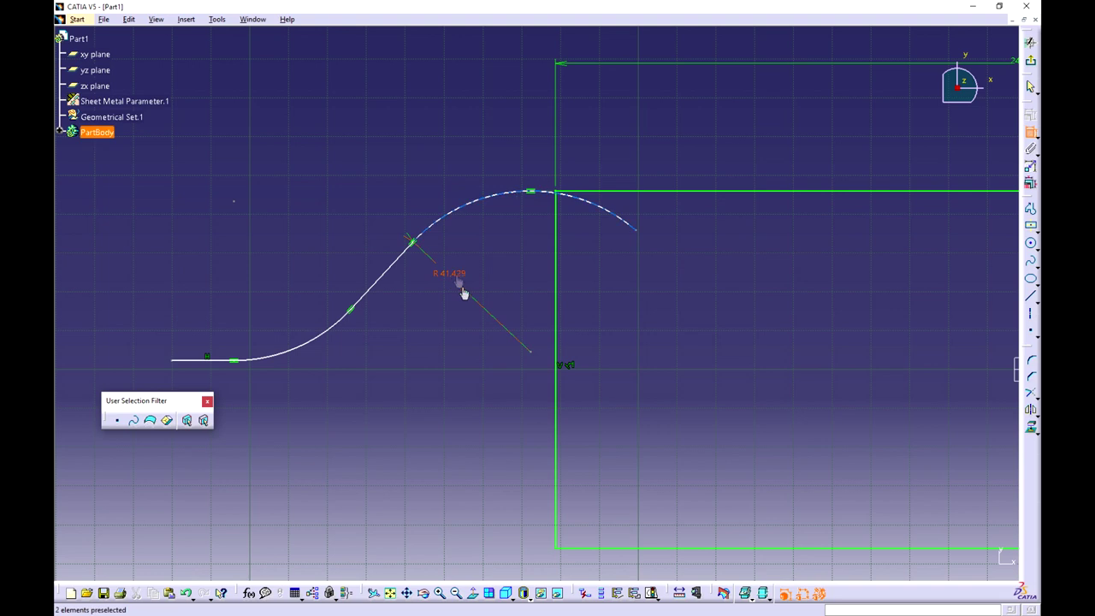
pyautogui.press('Escape')
pyautogui.doubleClick(465, 283)
# Shift the profile's upper arc slightly, dimension its radius and set it to 15 mm
pyautogui.moveTo(473, 198)
pyautogui.mouseDown()
pyautogui.moveTo(611, 181)
pyautogui.moveTo(484, 310)
pyautogui.moveTo(542, 235)
pyautogui.moveTo(593, 208)
pyautogui.moveTo(384, 220)
pyautogui.moveTo(513, 376)
pyautogui.moveTo(552, 206)
pyautogui.moveTo(521, 235)
pyautogui.moveTo(441, 164)
pyautogui.mouseUp()
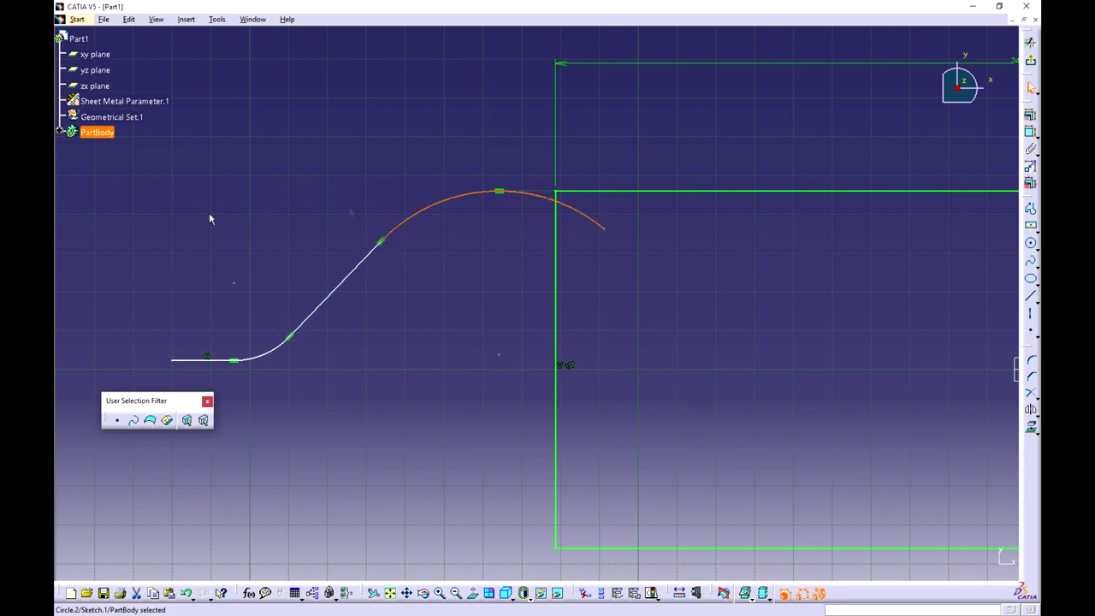
pyautogui.click(473, 160)
pyautogui.click(1030, 132)
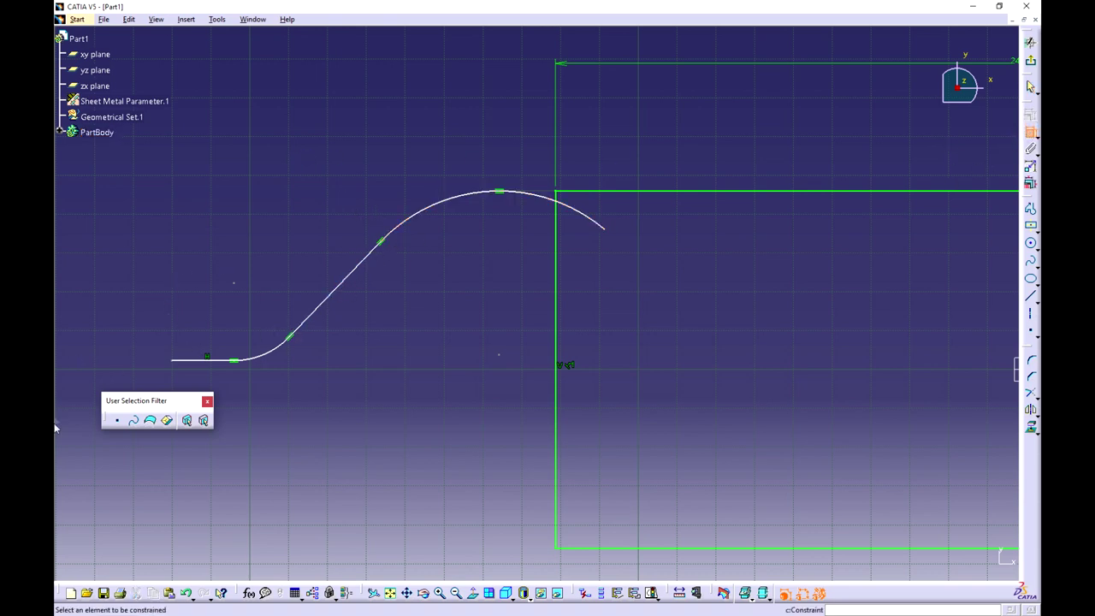
pyautogui.click(460, 203)
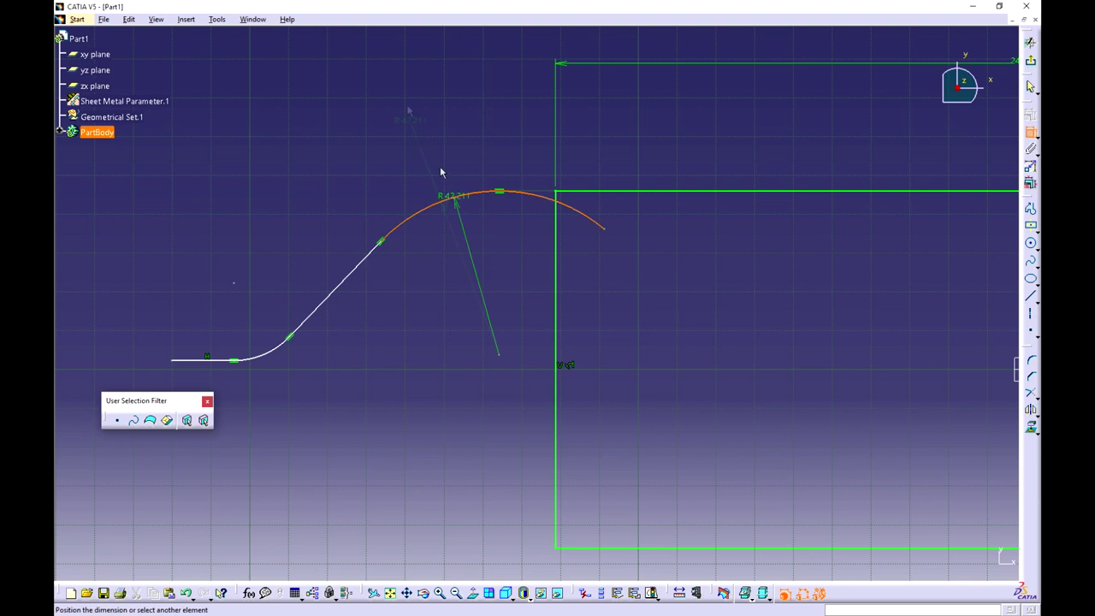
pyautogui.click(391, 82)
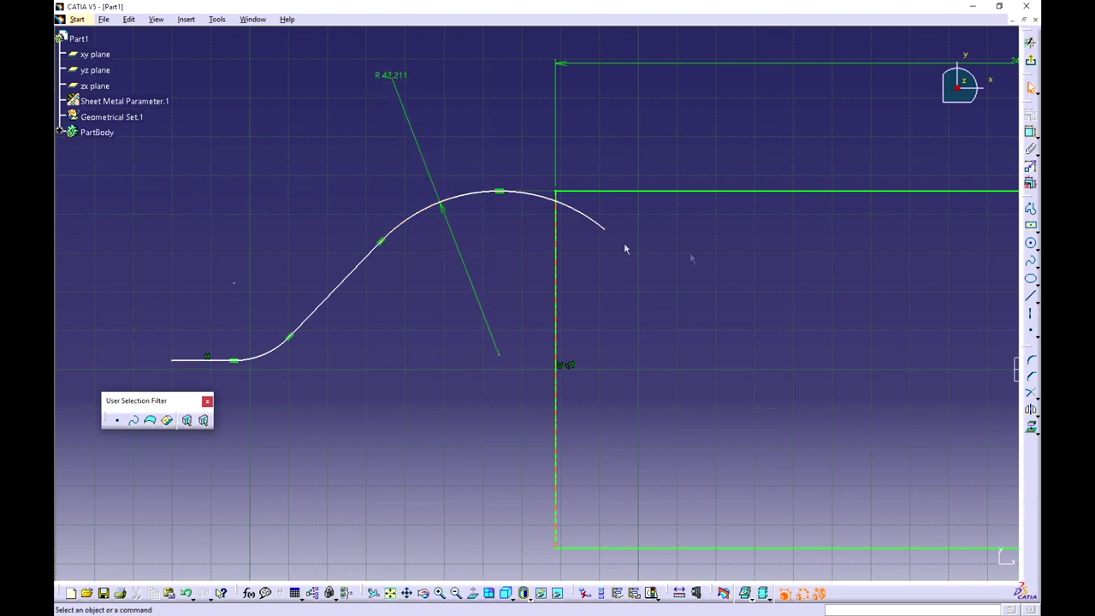
pyautogui.doubleClick(396, 81)
pyautogui.press('Return')
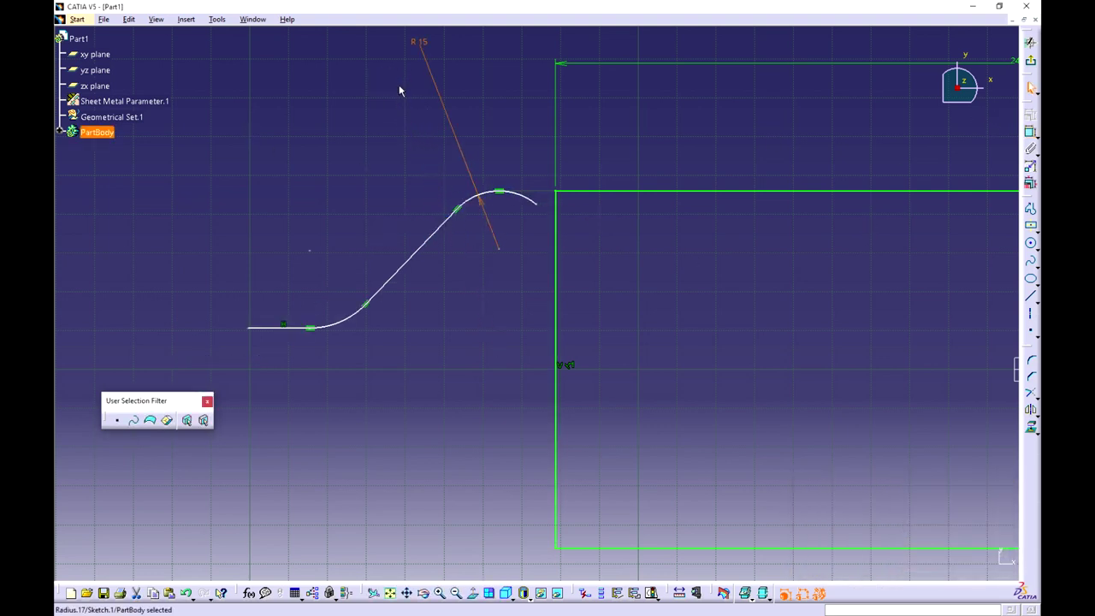
# Dimension the profile's lower arc and set its radius to 15 mm
pyautogui.click(1031, 131)
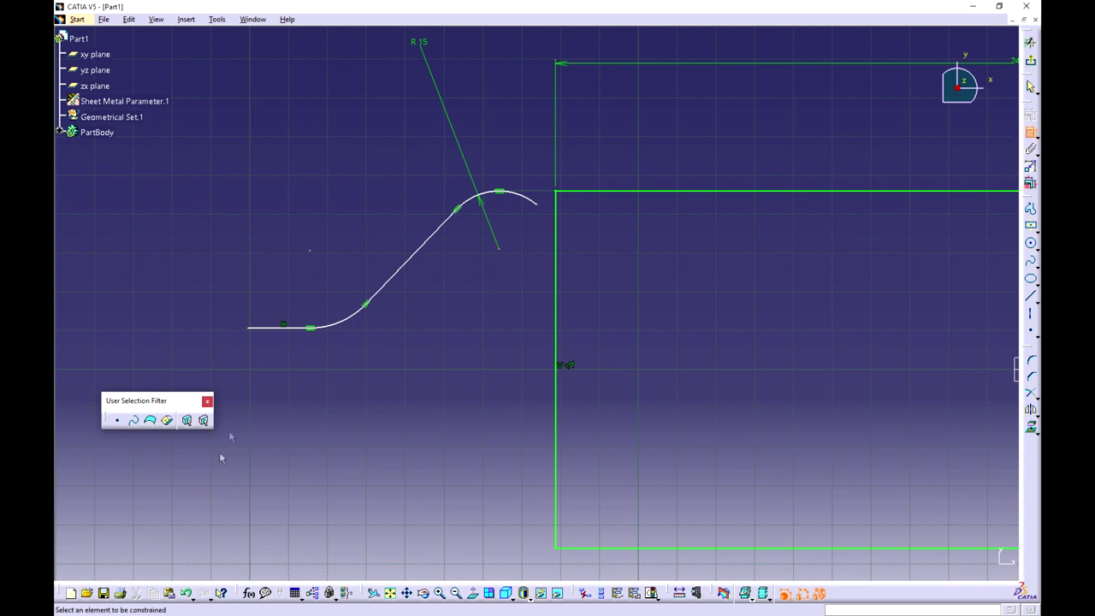
pyautogui.click(347, 326)
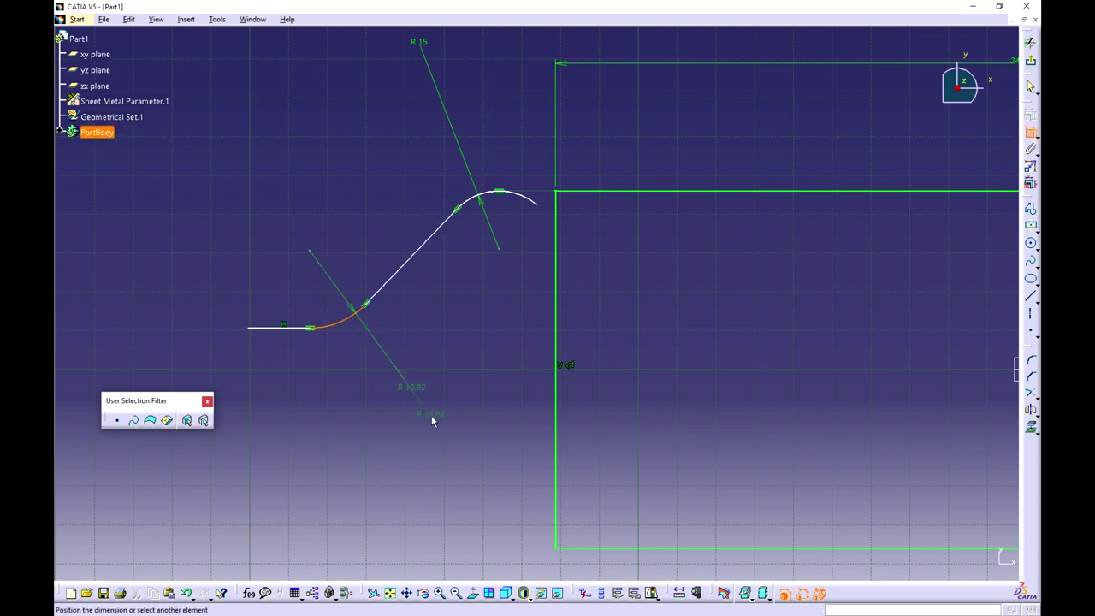
pyautogui.doubleClick(432, 413)
pyautogui.write('15')
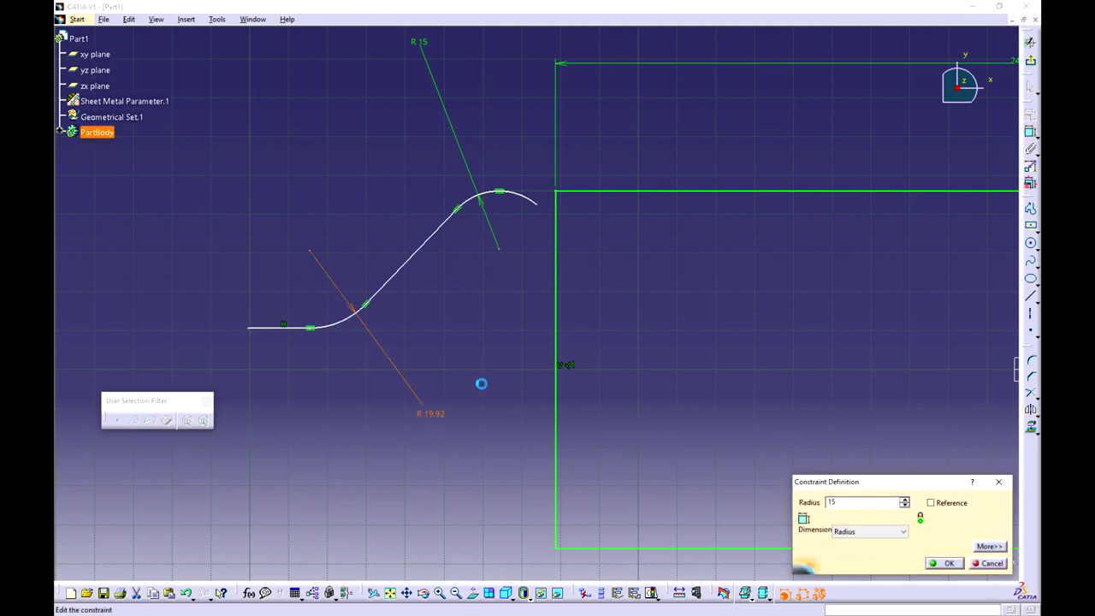
pyautogui.press('Return')
# Dimension the profile's short horizontal line and set its length to 16 mm
pyautogui.click(1030, 131)
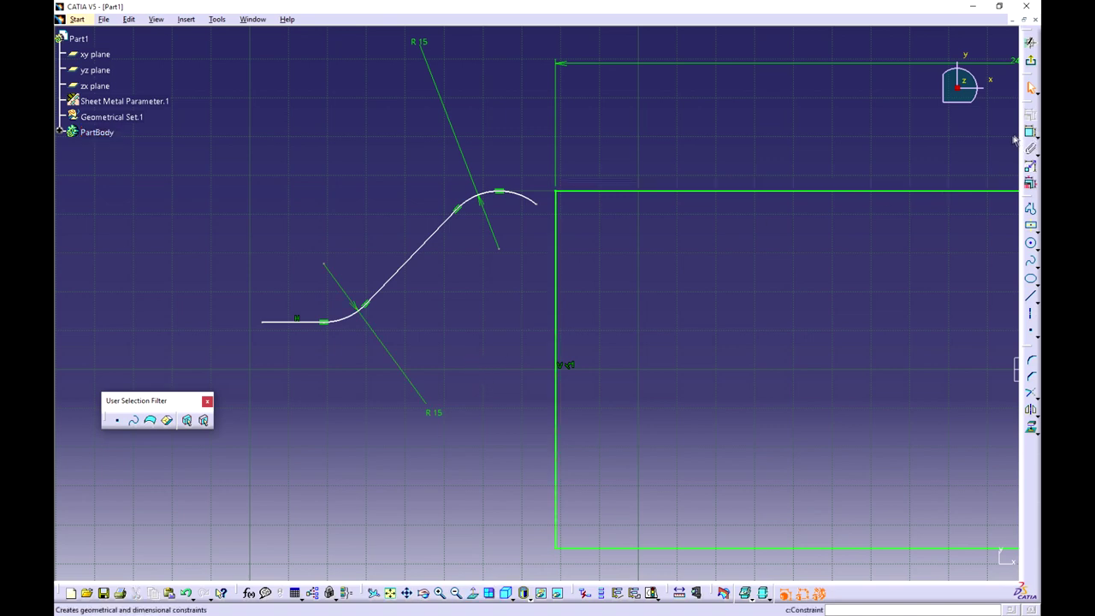
pyautogui.click(288, 321)
pyautogui.click(293, 111)
pyautogui.doubleClick(296, 114)
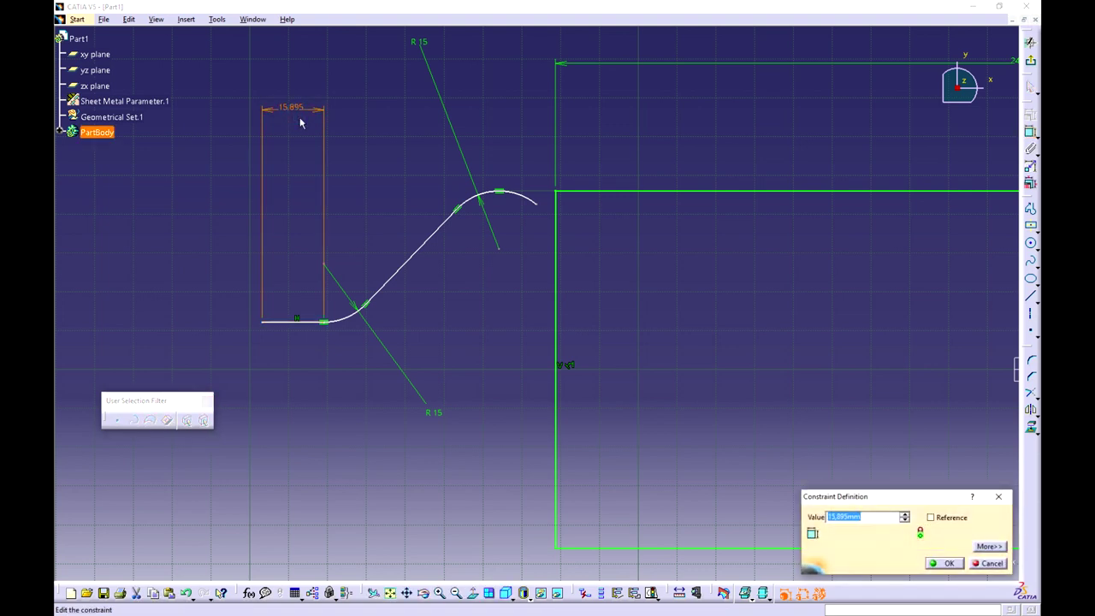
pyautogui.press('Return')
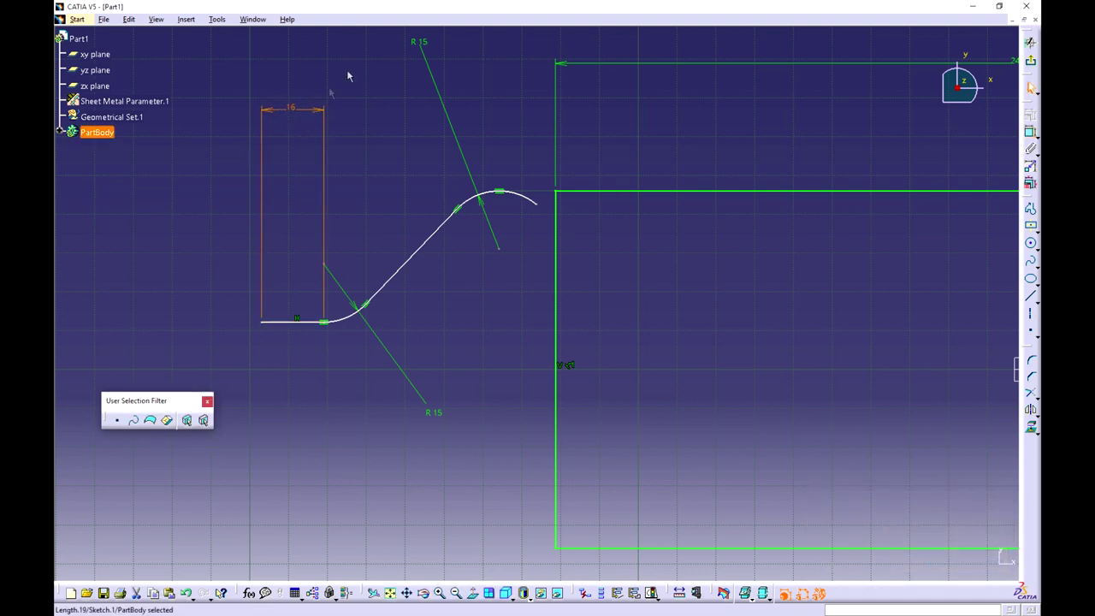
# Move the profile inside the rectangle and make the horizontal line's free endpoint coincident with the rectangle's left edge
pyautogui.click(792, 142)
pyautogui.moveTo(497, 195); pyautogui.dragTo(796, 193)
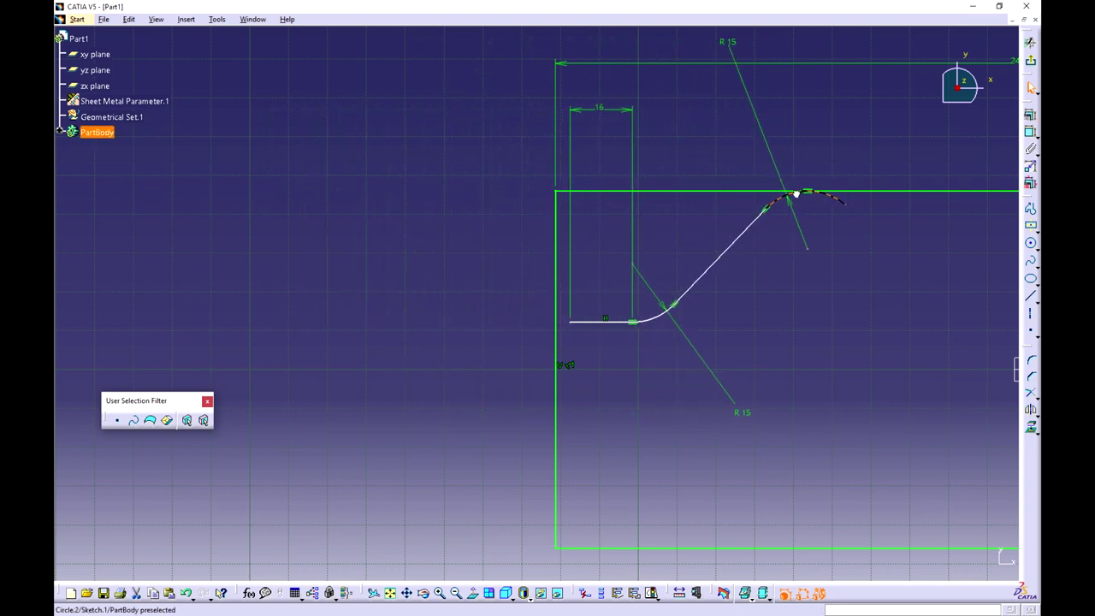
pyautogui.moveTo(773, 93); pyautogui.dragTo(582, 115, button='middle')
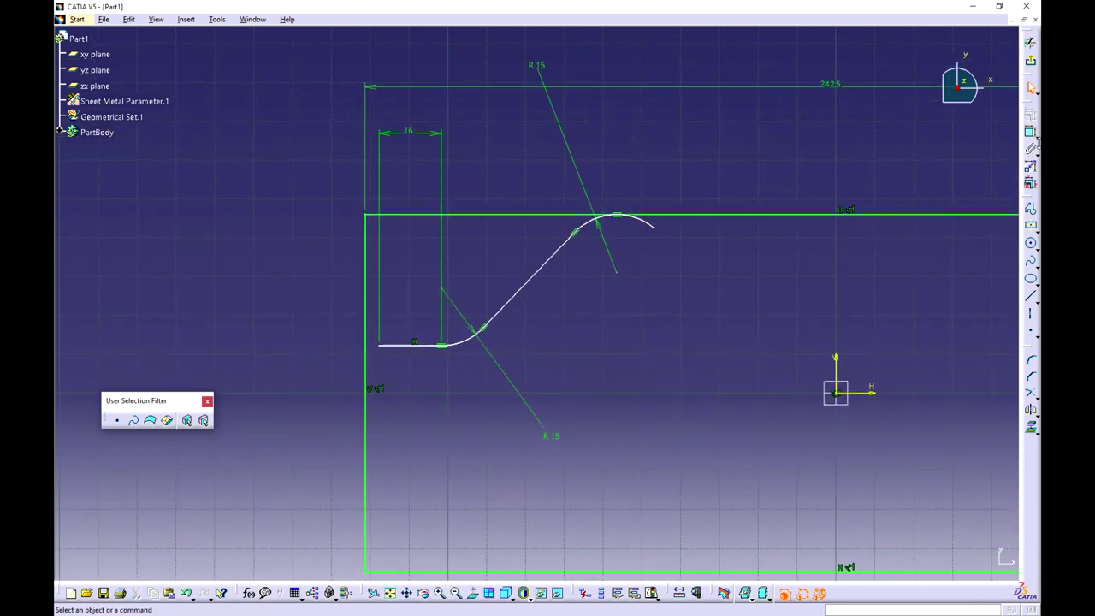
pyautogui.click(1030, 131)
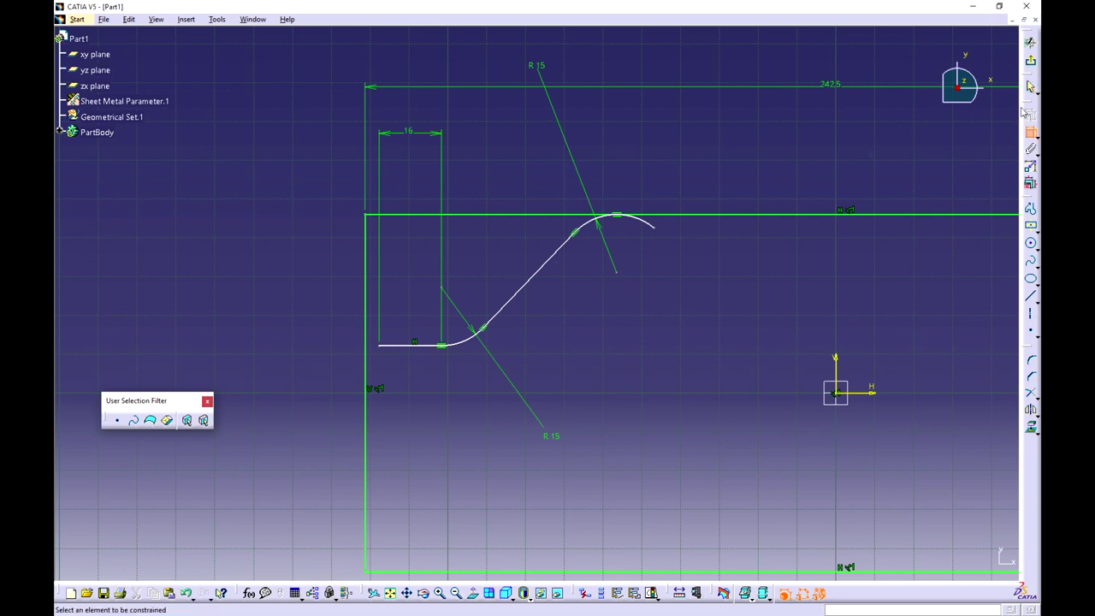
pyautogui.click(382, 347)
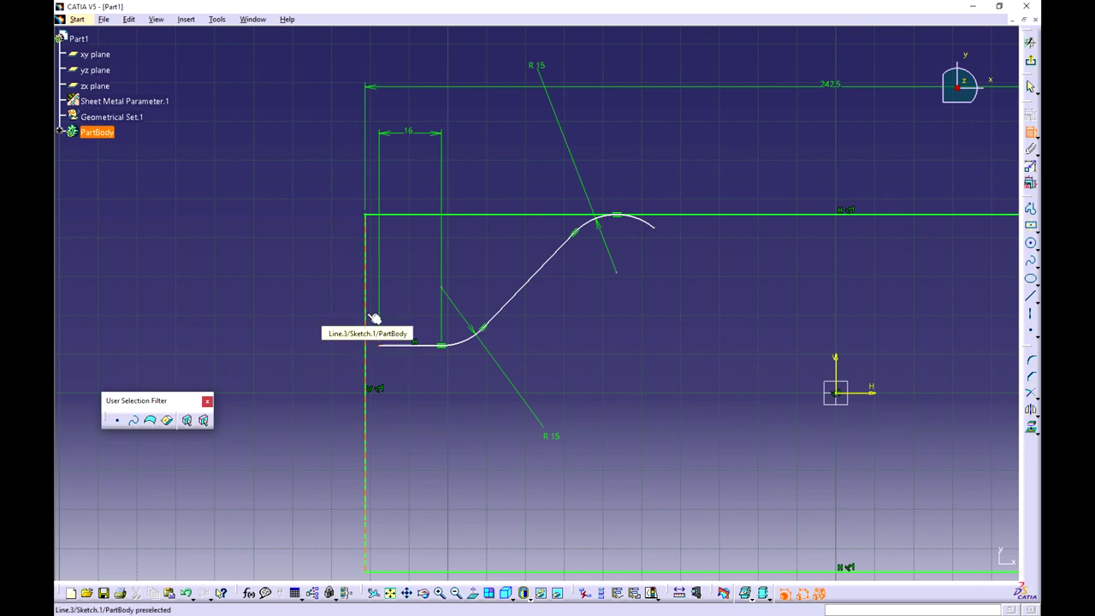
pyautogui.click(371, 316)
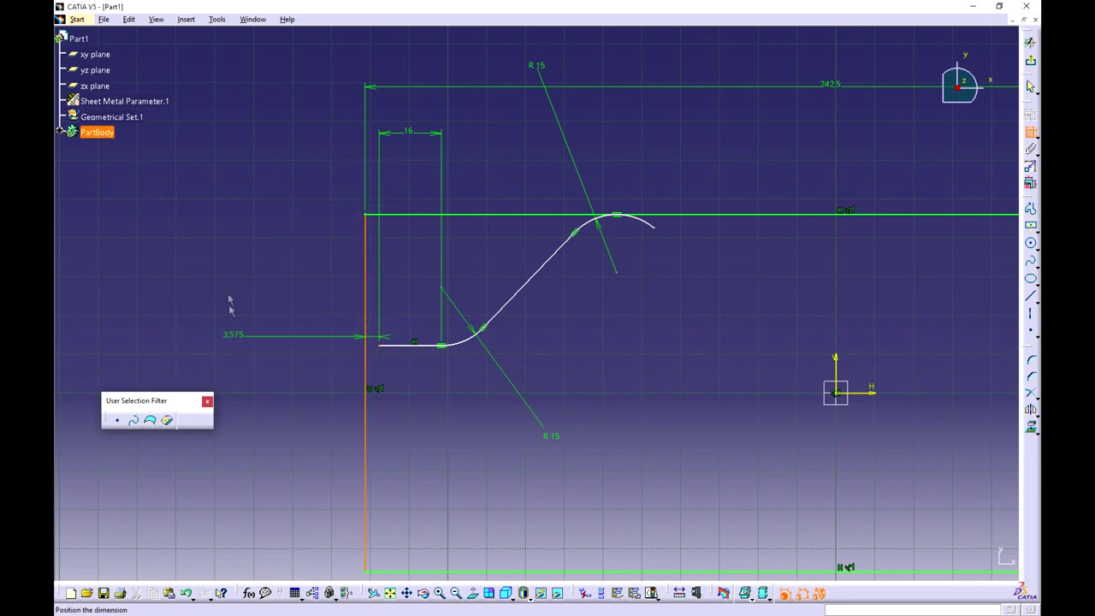
pyautogui.rightClick(229, 243)
pyautogui.click(271, 309)
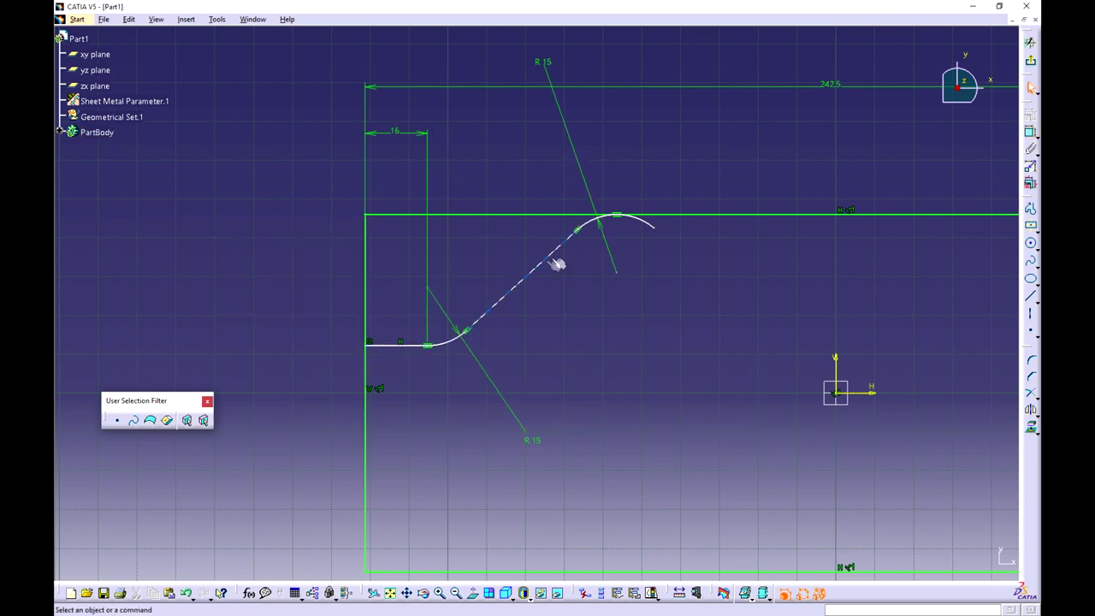
# Reshape the profile so its slanted line is steeper, and add a point where the upper arc touches the rectangle's top edge
pyautogui.moveTo(388, 346); pyautogui.dragTo(417, 351)
pyautogui.moveTo(604, 223); pyautogui.dragTo(524, 242)
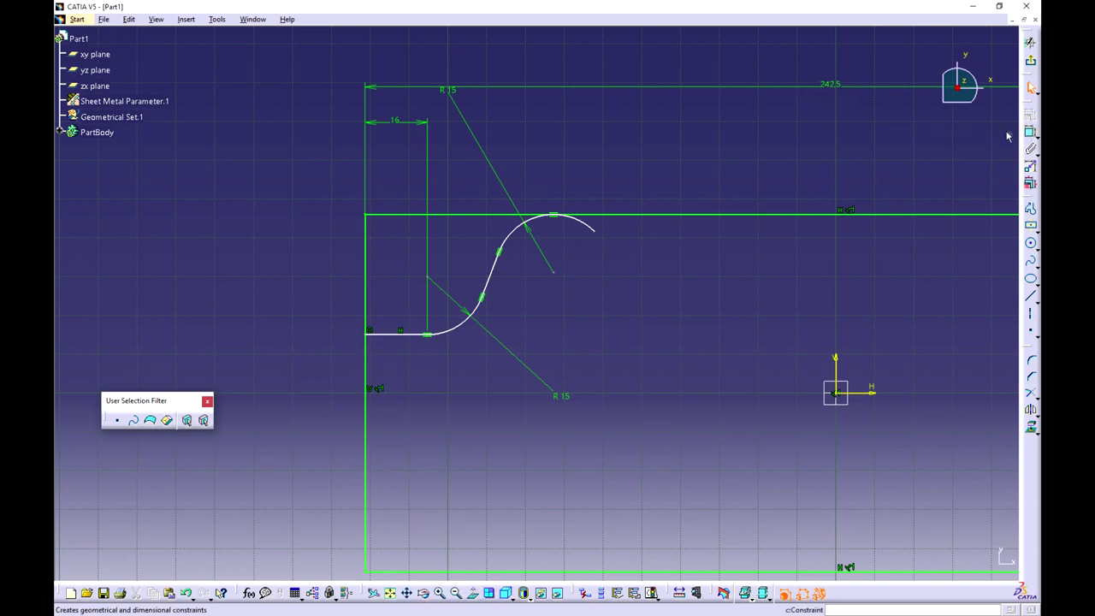
pyautogui.click(1033, 333)
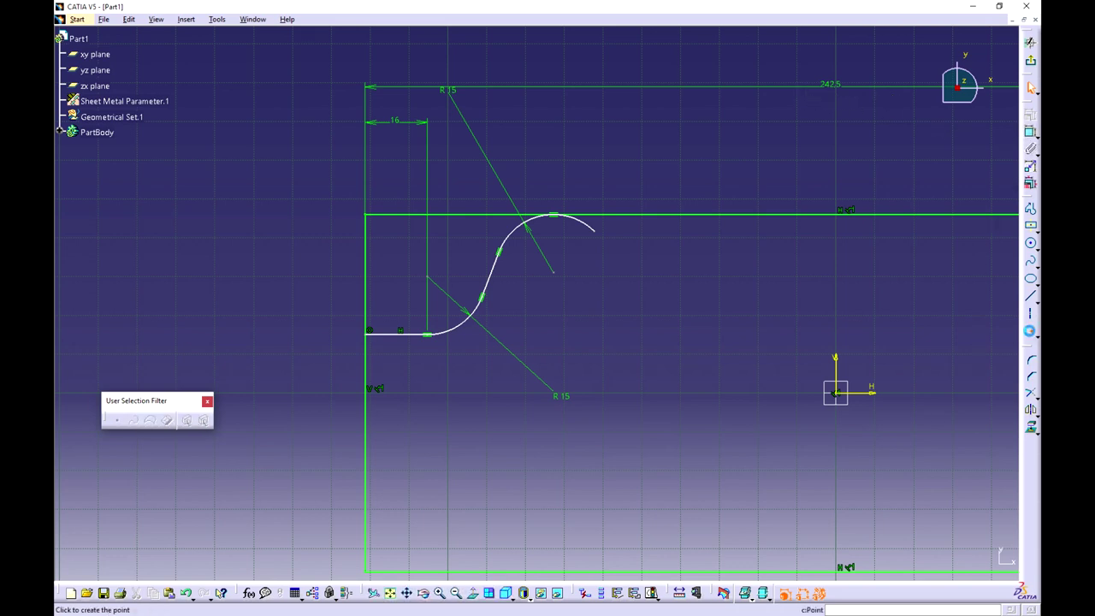
pyautogui.click(561, 216)
pyautogui.click(552, 214)
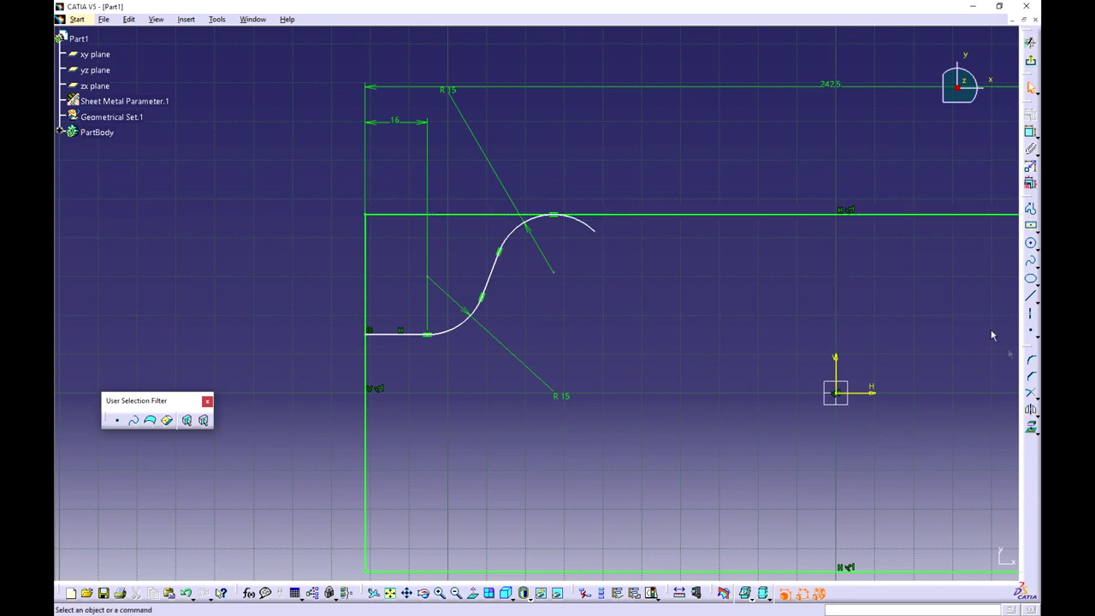
pyautogui.click(1031, 332)
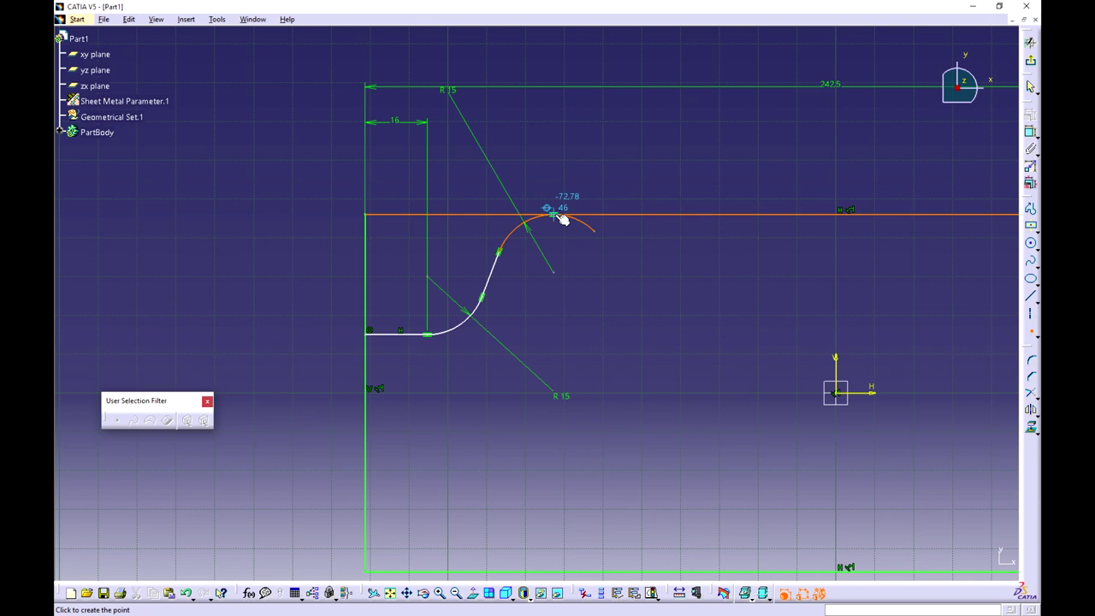
pyautogui.click(560, 219)
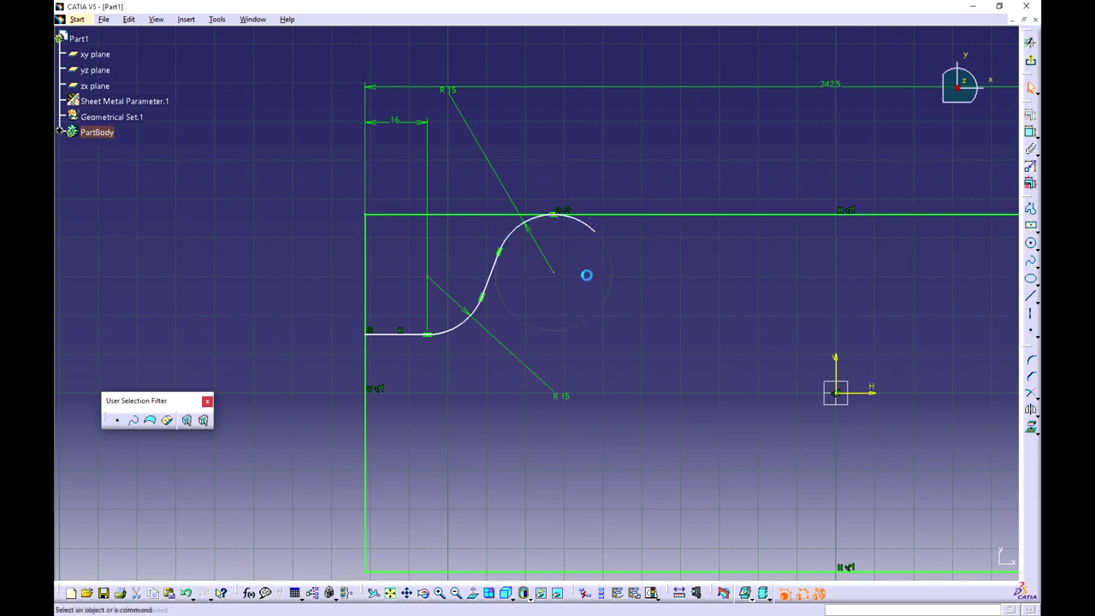
# Dimension the horizontal distance from the short line's inner end to the point on the rectangle's top edge
pyautogui.scroll(5, 587, 274)
pyautogui.moveTo(561, 158); pyautogui.dragTo(533, 306, button='middle')
pyautogui.scroll(2, 533, 306)
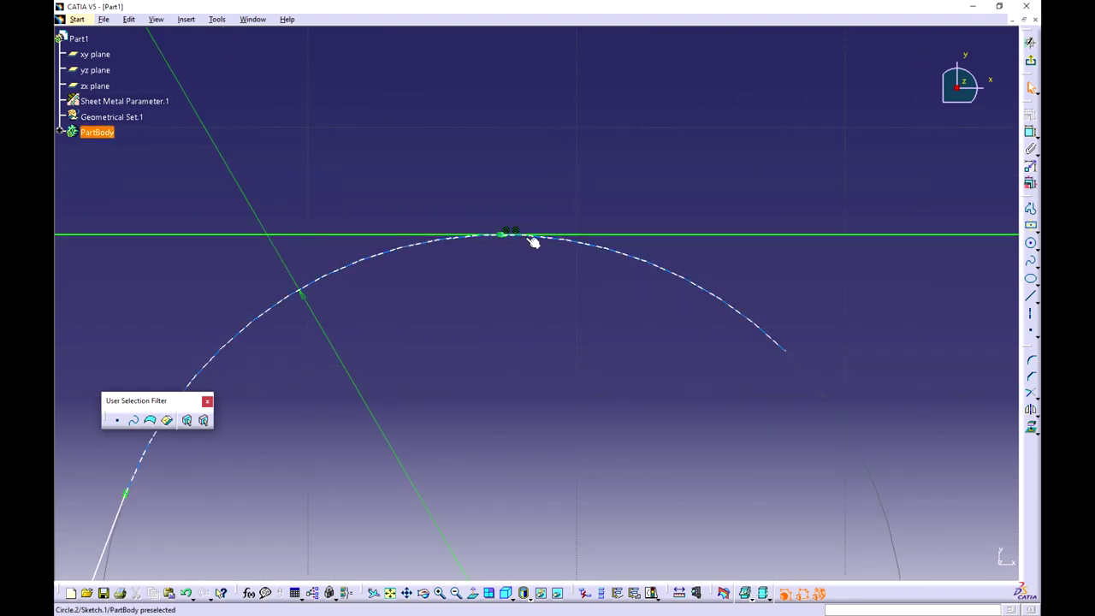
pyautogui.moveTo(468, 383)
pyautogui.mouseDown(button='middle')
pyautogui.moveTo(555, 254)
pyautogui.moveTo(542, 323)
pyautogui.mouseUp(button='middle')
pyautogui.moveTo(528, 282)
pyautogui.mouseDown(button='middle')
pyautogui.moveTo(638, 235)
pyautogui.moveTo(634, 256)
pyautogui.moveTo(691, 272)
pyautogui.moveTo(924, 209)
pyautogui.mouseUp(button='middle')
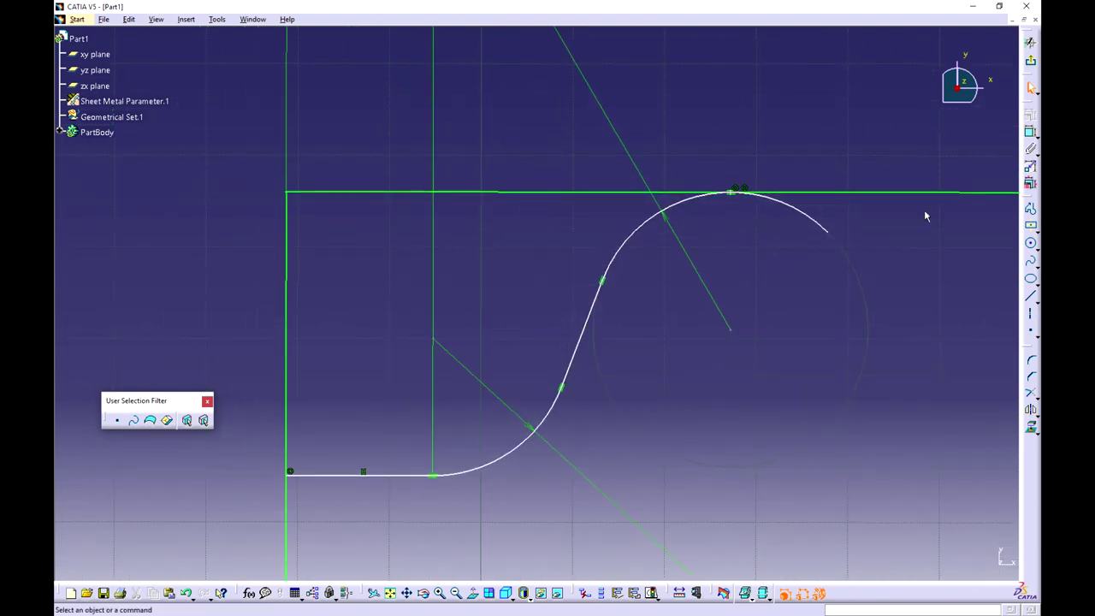
pyautogui.click(734, 195)
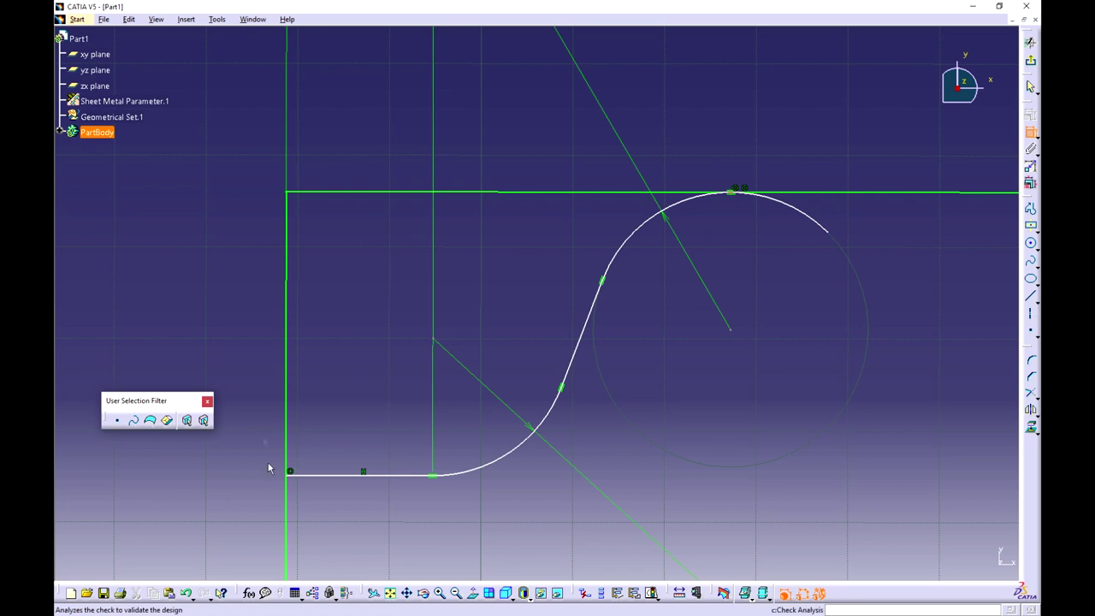
pyautogui.click(435, 475)
pyautogui.moveTo(540, 231); pyautogui.dragTo(499, 505, button='middle')
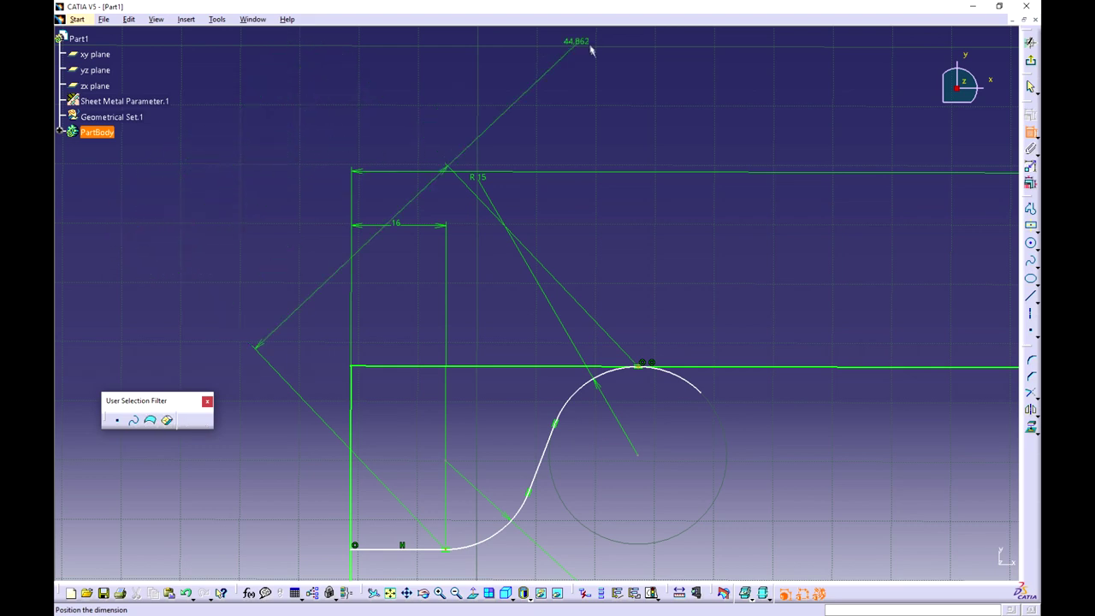
pyautogui.rightClick(235, 151)
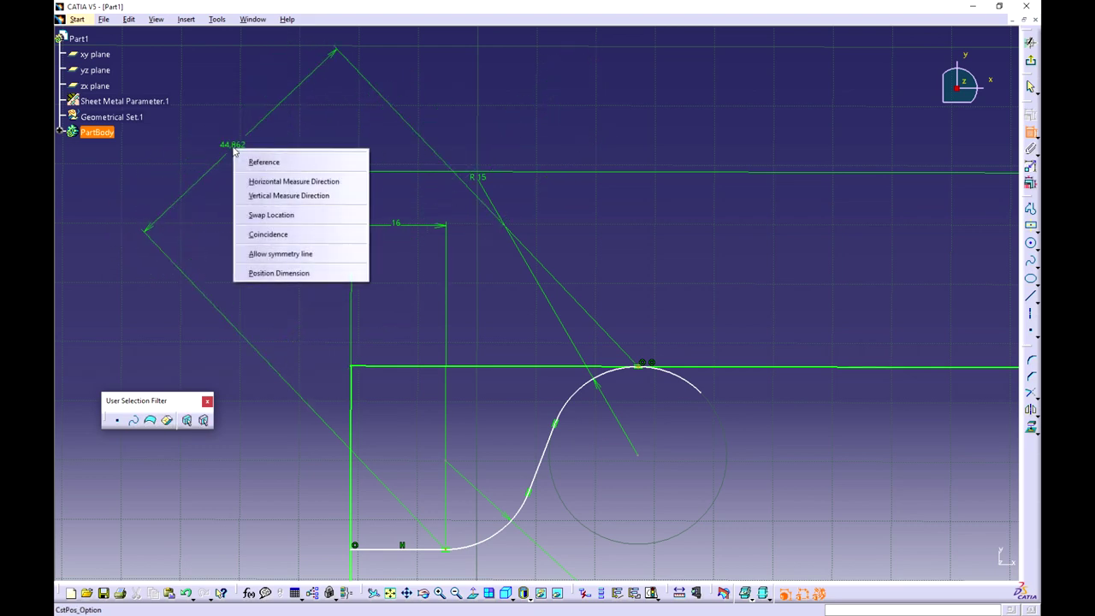
pyautogui.click(308, 182)
pyautogui.click(567, 113)
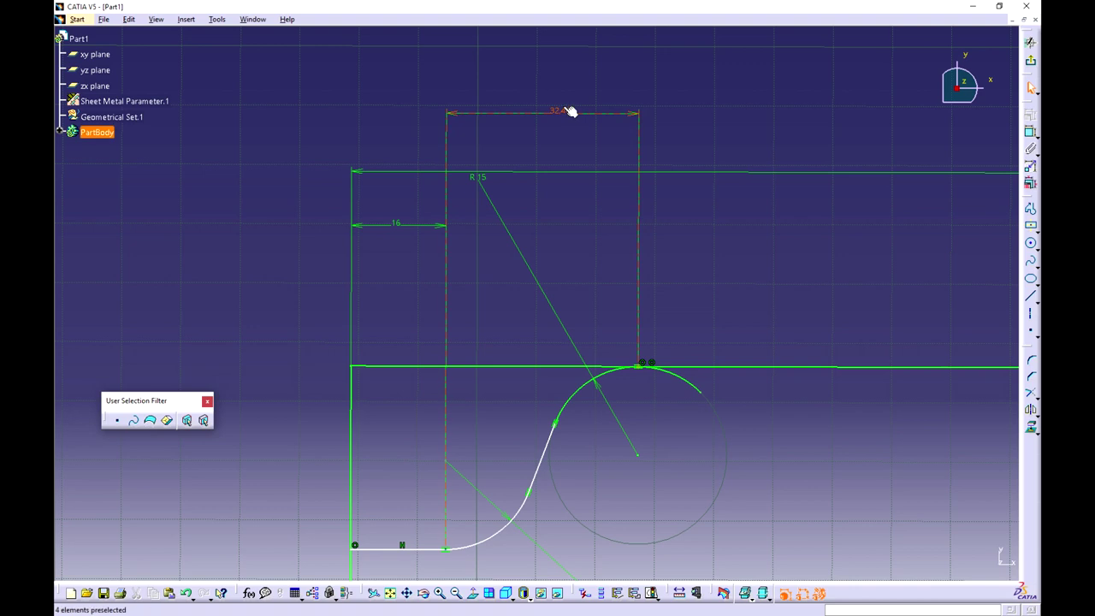
# Try to set the horizontal distance between the short line's inner end and the tangency point to 8 mm
pyautogui.doubleClick(563, 112)
pyautogui.write('8')
pyautogui.press('Return')
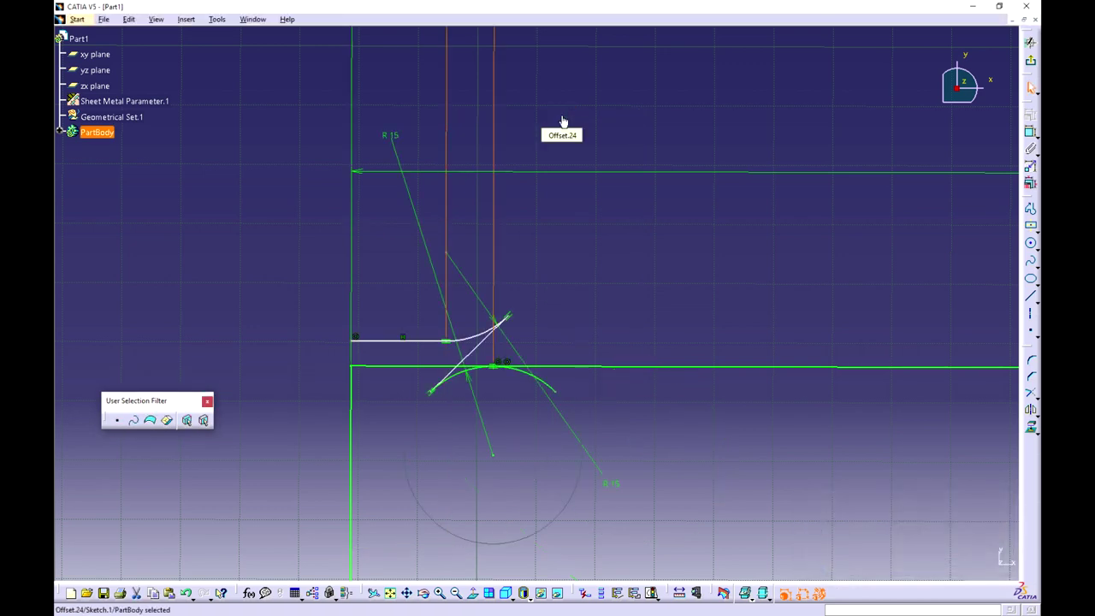
# Undo the last value change of the horizontal distance to the tangency point
pyautogui.click(129, 19)
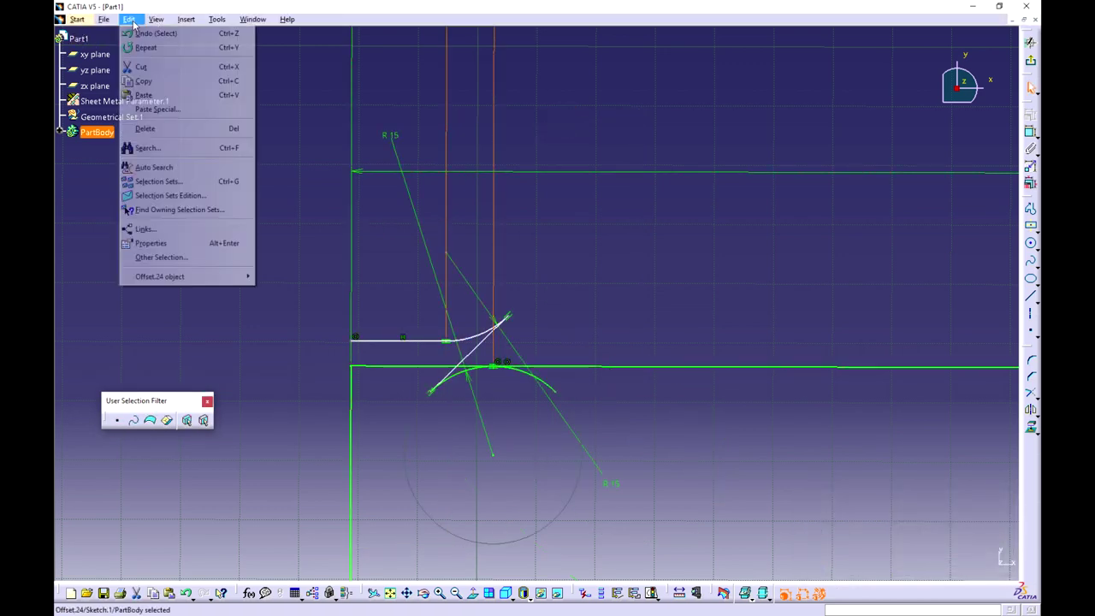
pyautogui.click(683, 197)
pyautogui.moveTo(562, 235); pyautogui.dragTo(547, 385, button='middle')
pyautogui.moveTo(524, 188)
pyautogui.mouseDown(button='middle')
pyautogui.moveTo(521, 225)
pyautogui.moveTo(579, 45)
pyautogui.moveTo(596, 188)
pyautogui.mouseUp(button='middle')
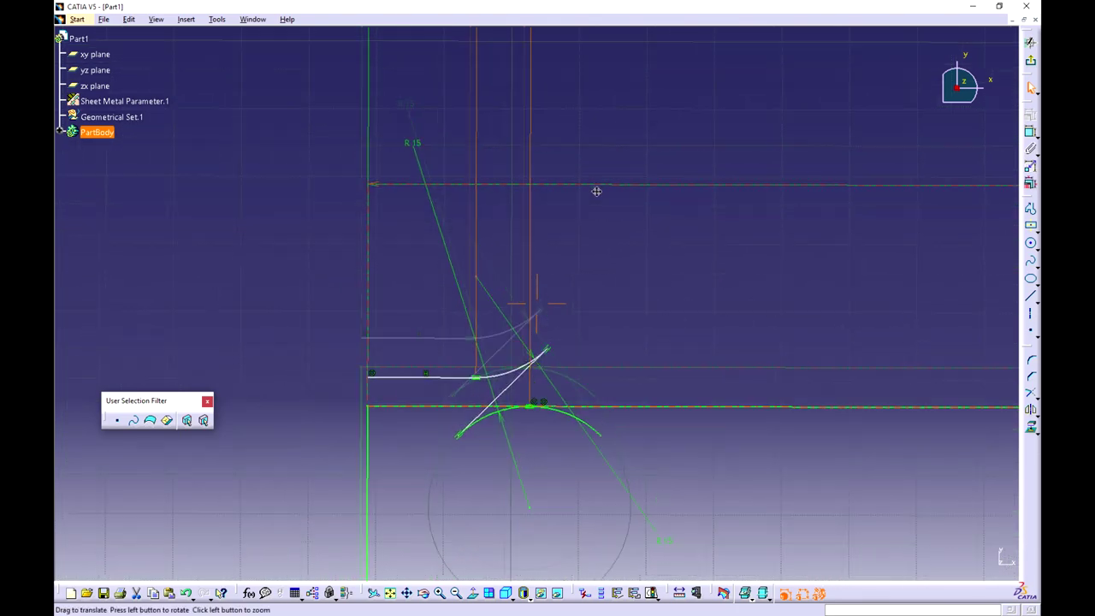
pyautogui.moveTo(564, 338)
pyautogui.mouseDown(button='middle')
pyautogui.moveTo(618, 469)
pyautogui.moveTo(597, 171)
pyautogui.mouseUp(button='middle')
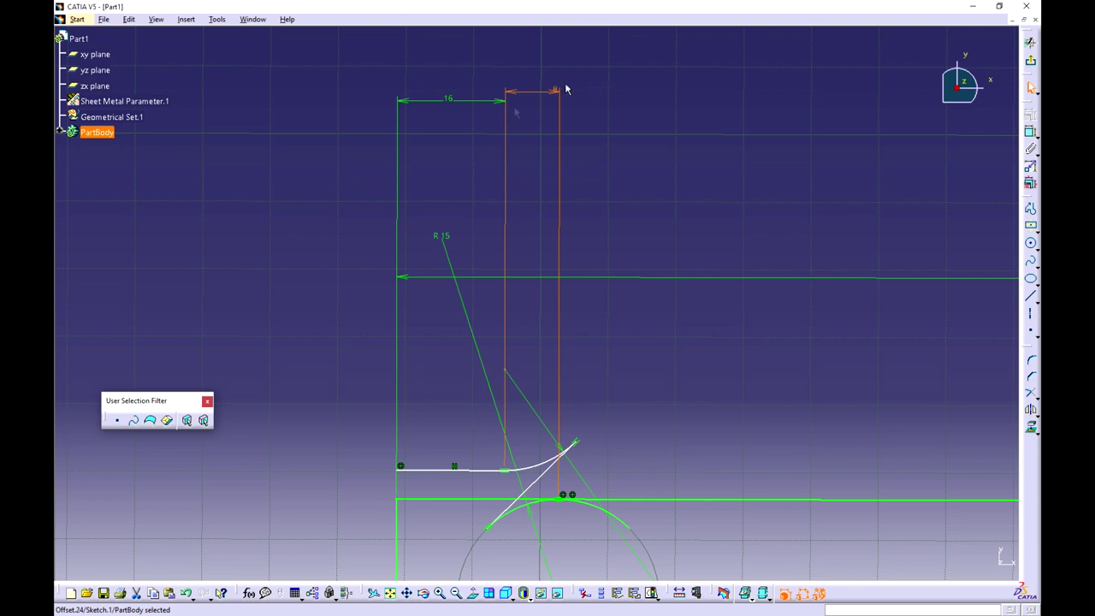
pyautogui.hotkey('ctrl', 'z')
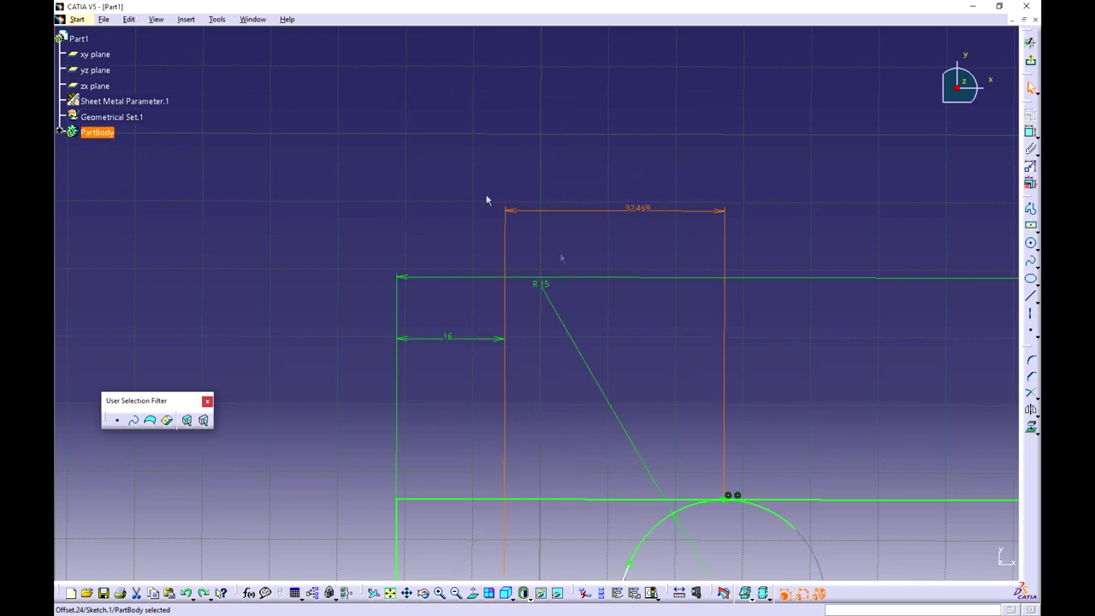
# Delete the horizontal distance dimension between the short line's inner end and the tangency point on the rectangle's top edge
pyautogui.moveTo(620, 561)
pyautogui.mouseDown(button='middle')
pyautogui.moveTo(557, 279)
pyautogui.moveTo(603, 325)
pyautogui.moveTo(599, 385)
pyautogui.mouseUp(button='middle')
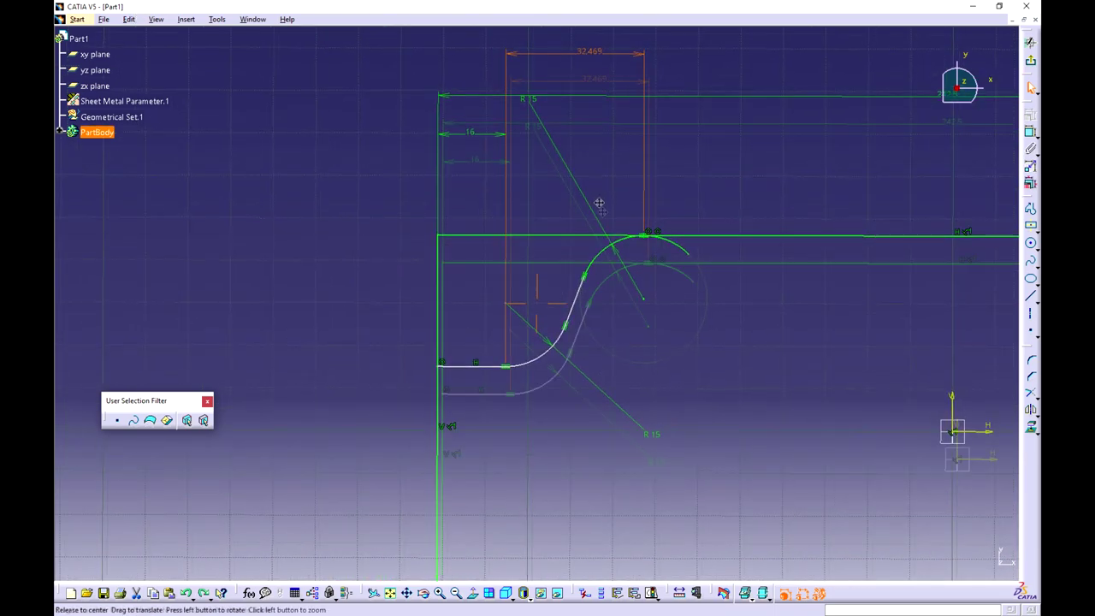
pyautogui.moveTo(596, 188); pyautogui.dragTo(607, 230, button='middle')
pyautogui.doubleClick(610, 92)
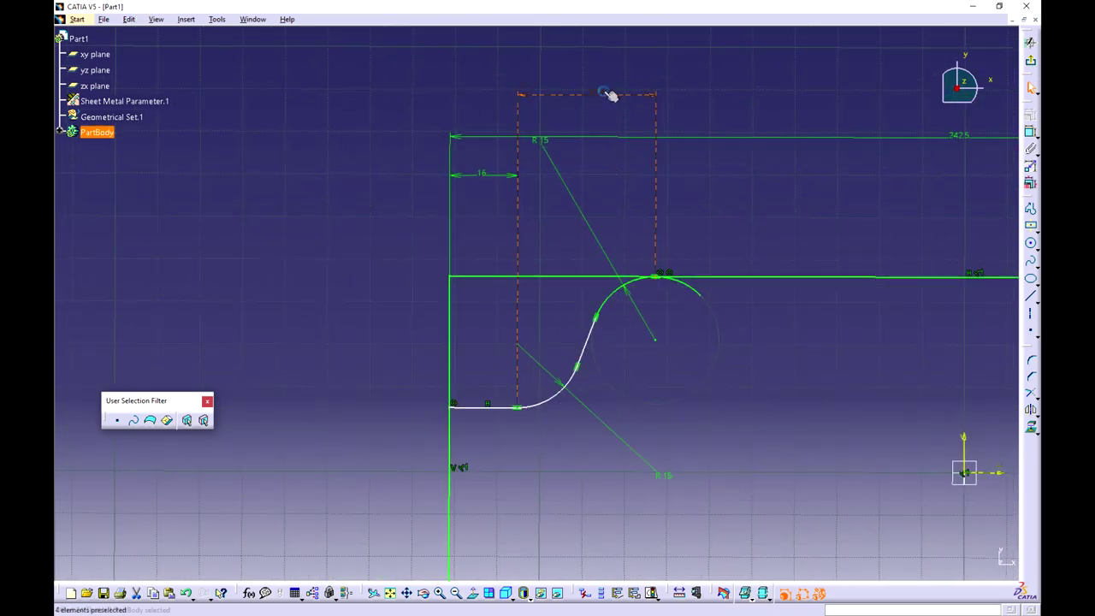
pyautogui.press('Delete')
# Dimension the vertical distance between the top-edge tangency point and the short line's outer end, and set it to 1 mm
pyautogui.click(1030, 133)
pyautogui.click(658, 274)
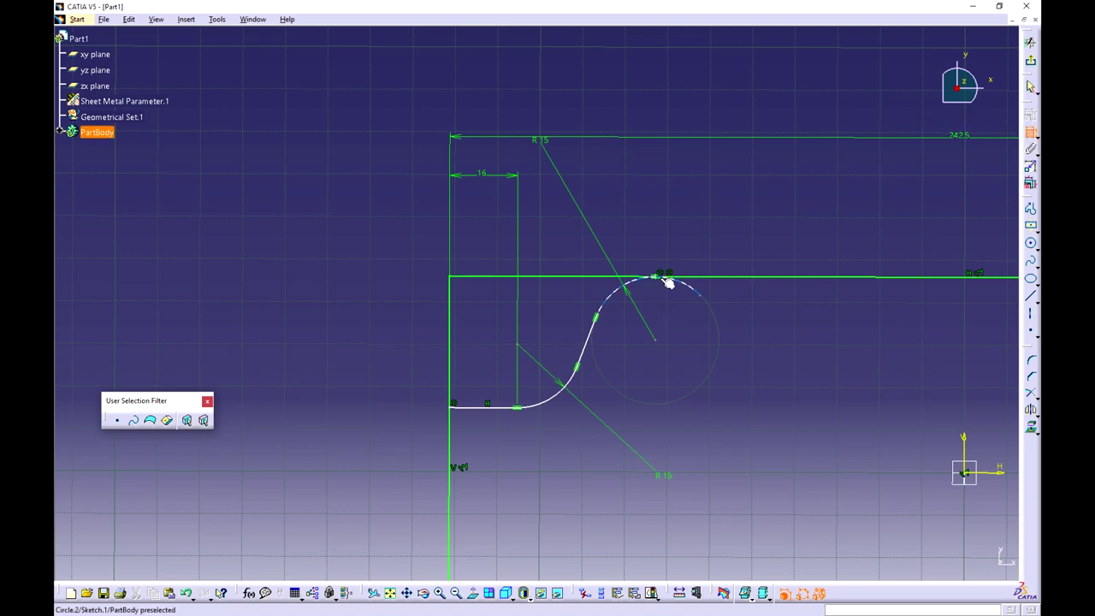
pyautogui.click(454, 408)
pyautogui.rightClick(351, 261)
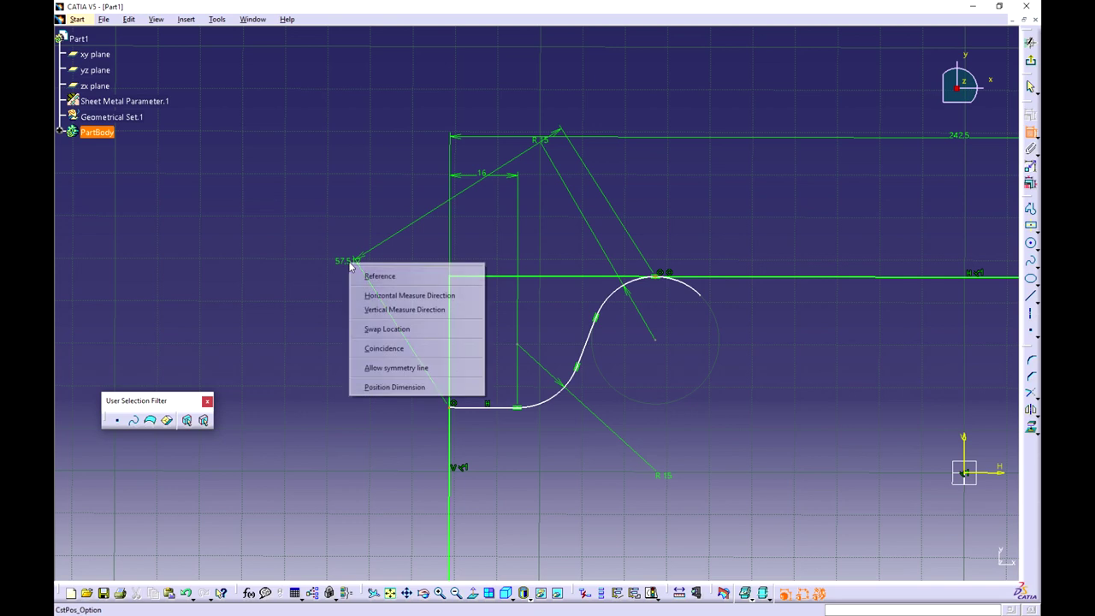
pyautogui.click(400, 310)
pyautogui.click(319, 352)
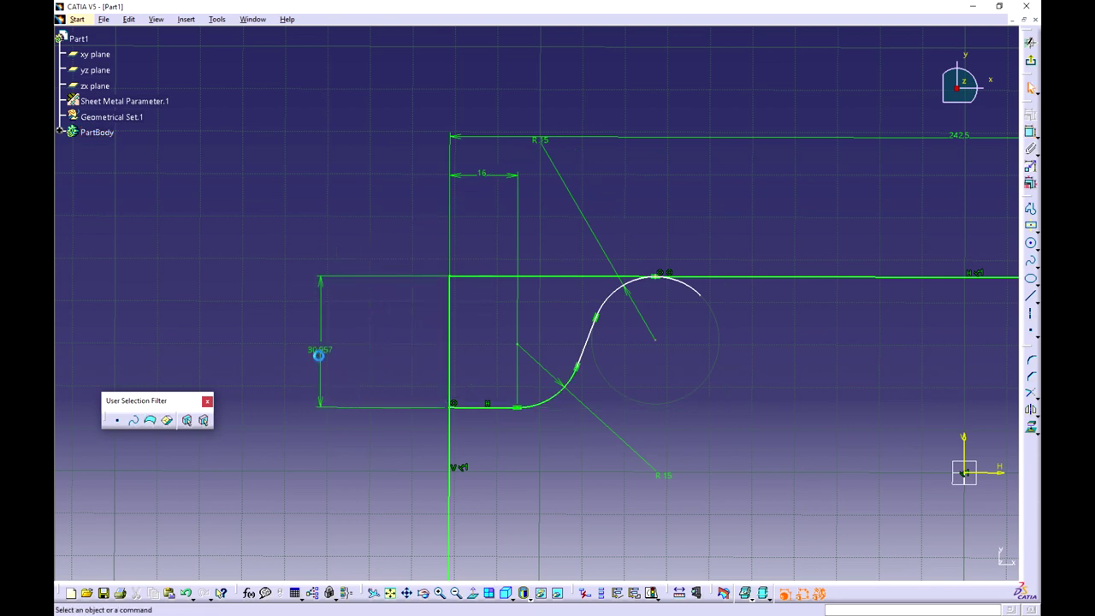
pyautogui.doubleClick(324, 359)
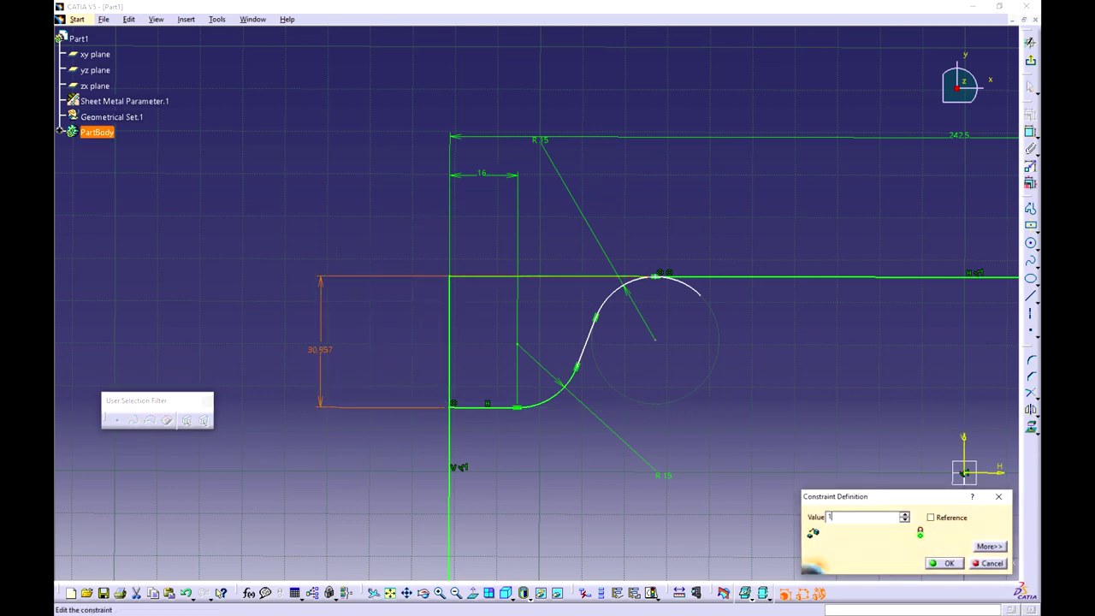
pyautogui.write('1')
pyautogui.press('Return')
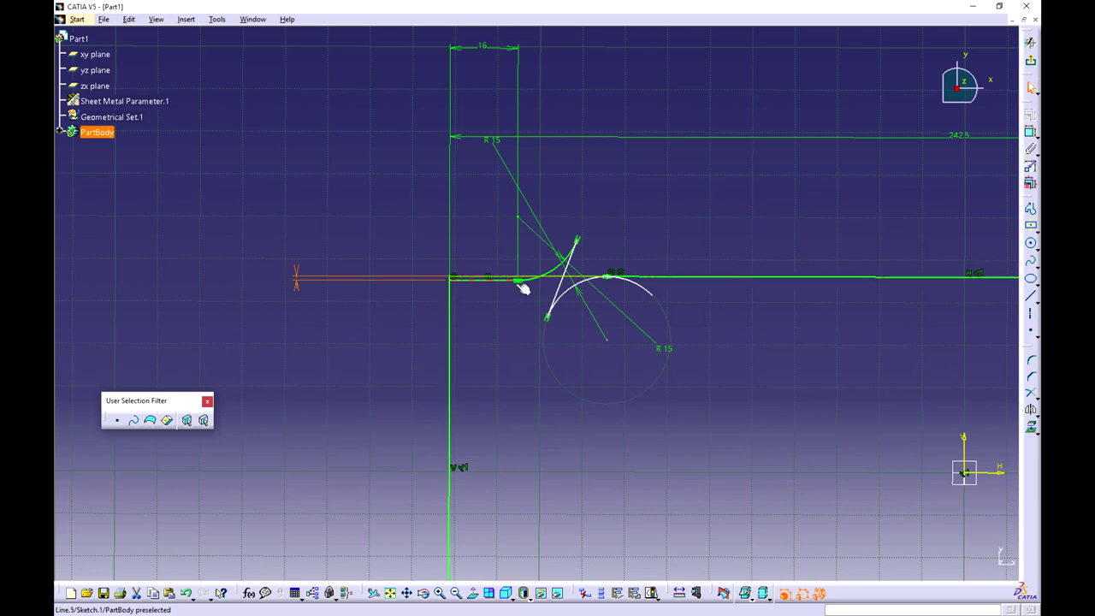
# Reshape the profile so its slanted line rises gently and smoothly joins the lower and upper arcs without crossing back
pyautogui.moveTo(582, 245)
pyautogui.mouseDown()
pyautogui.moveTo(557, 273)
pyautogui.moveTo(581, 264)
pyautogui.moveTo(527, 316)
pyautogui.moveTo(585, 240)
pyautogui.moveTo(582, 227)
pyautogui.mouseUp()
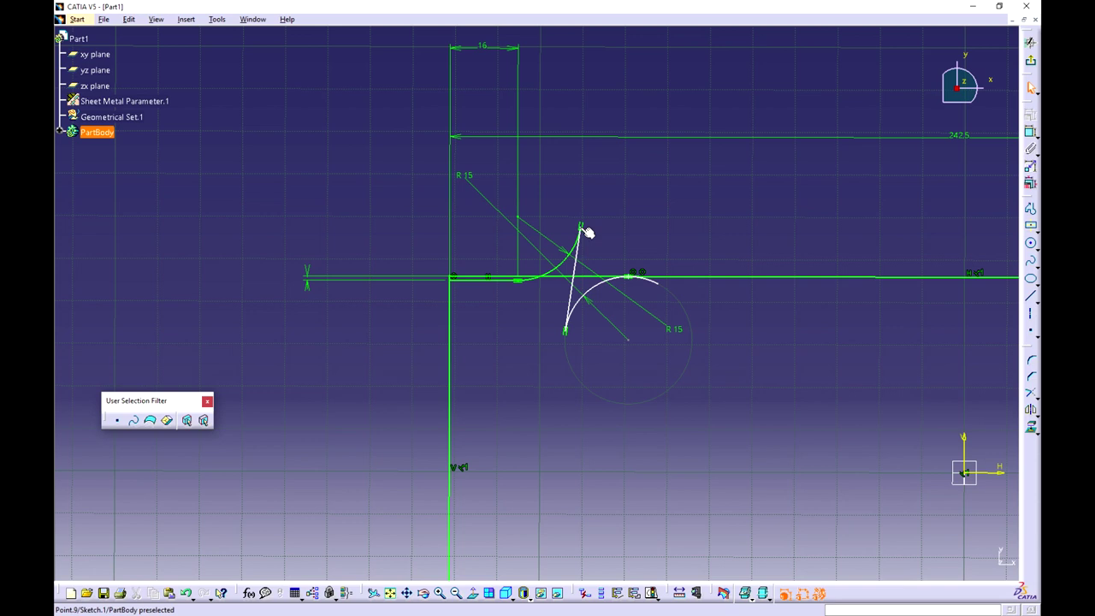
pyautogui.moveTo(582, 227)
pyautogui.mouseDown()
pyautogui.moveTo(539, 325)
pyautogui.moveTo(539, 308)
pyautogui.mouseUp()
pyautogui.moveTo(538, 308); pyautogui.dragTo(566, 373, button='middle')
pyautogui.click(566, 373)
pyautogui.moveTo(402, 375)
pyautogui.mouseDown(button='middle')
pyautogui.moveTo(587, 345)
pyautogui.moveTo(594, 447)
pyautogui.moveTo(631, 419)
pyautogui.moveTo(529, 460)
pyautogui.mouseUp(button='middle')
pyautogui.click(582, 368)
pyautogui.middleClick(581, 356)
# Reposition the 1 mm vertical dimension and the 16 mm horizontal dimension closer to the profile
pyautogui.moveTo(492, 90)
pyautogui.mouseDown(button='middle')
pyautogui.moveTo(526, 167)
pyautogui.moveTo(524, 298)
pyautogui.mouseUp(button='middle')
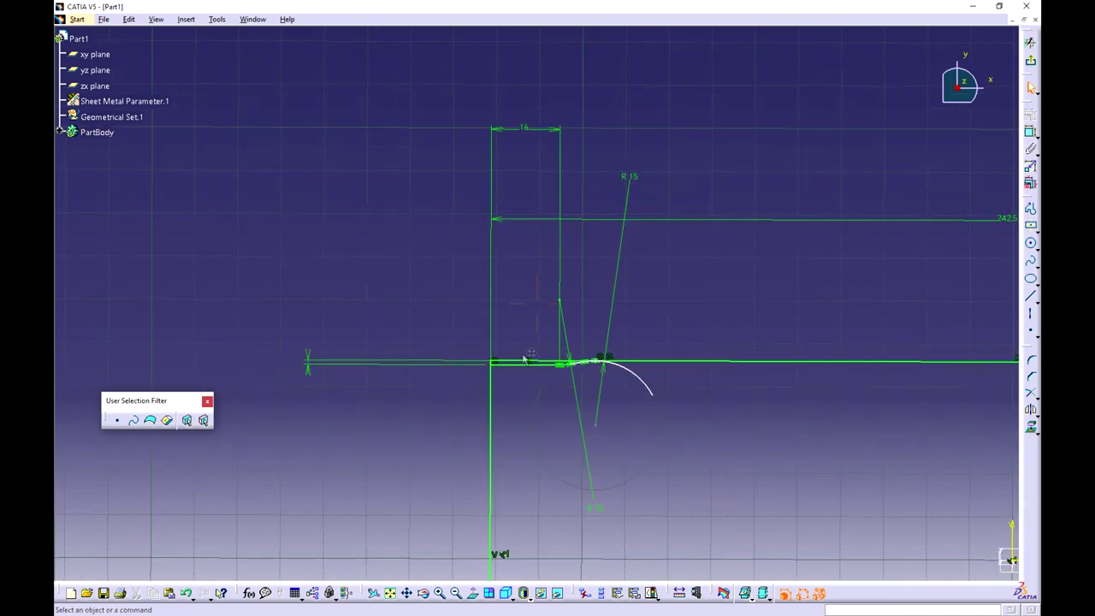
pyautogui.moveTo(513, 359); pyautogui.dragTo(174, 287, button='middle')
pyautogui.moveTo(611, 289); pyautogui.dragTo(609, 322, button='middle')
pyautogui.moveTo(334, 327)
pyautogui.mouseDown(button='middle')
pyautogui.moveTo(653, 348)
pyautogui.moveTo(617, 246)
pyautogui.mouseUp(button='middle')
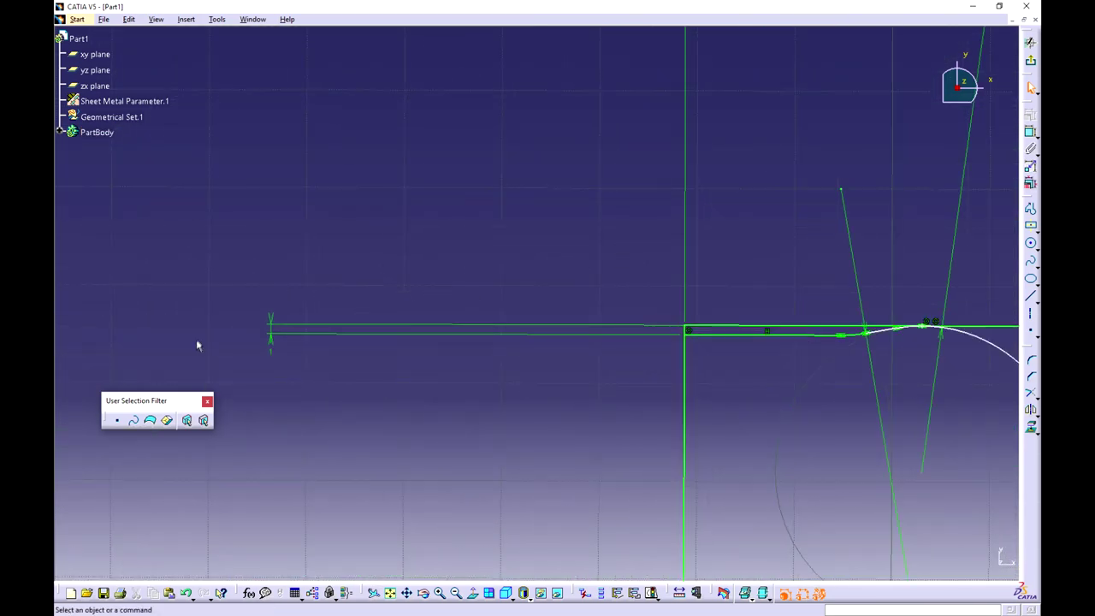
pyautogui.moveTo(275, 335); pyautogui.dragTo(623, 351)
pyautogui.moveTo(782, 341); pyautogui.dragTo(630, 386, button='middle')
pyautogui.moveTo(685, 248); pyautogui.dragTo(680, 274, button='middle')
pyautogui.moveTo(680, 274); pyautogui.dragTo(417, 403, button='middle')
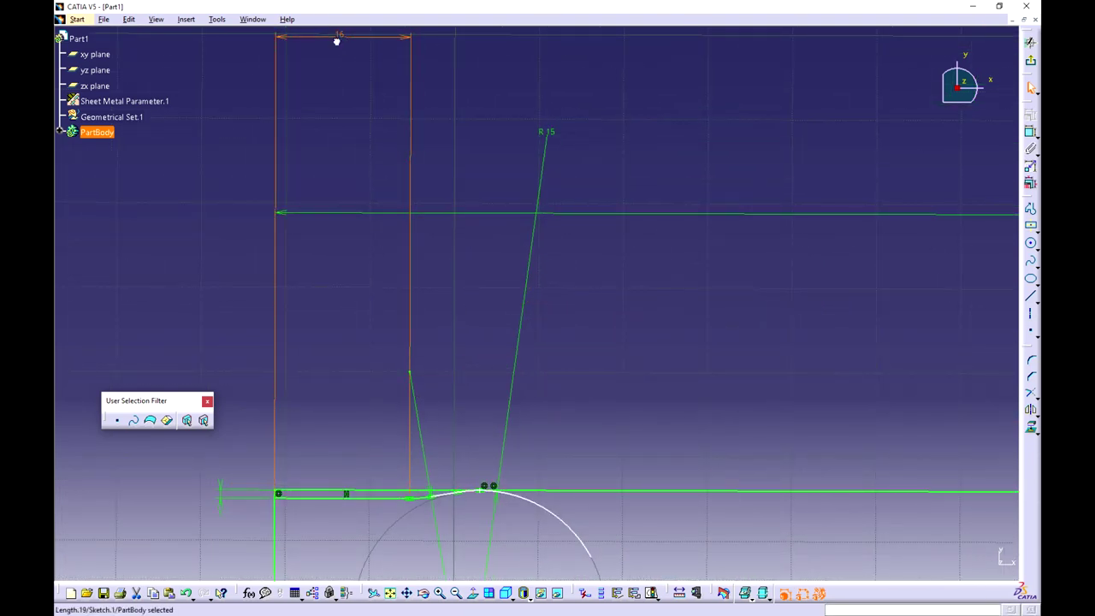
pyautogui.moveTo(301, 37)
pyautogui.mouseDown()
pyautogui.moveTo(362, 416)
pyautogui.moveTo(359, 387)
pyautogui.mouseUp()
pyautogui.moveTo(383, 496)
pyautogui.mouseDown(button='middle')
pyautogui.moveTo(498, 158)
pyautogui.moveTo(412, 282)
pyautogui.moveTo(409, 260)
pyautogui.moveTo(475, 325)
pyautogui.mouseUp(button='middle')
# Dimension the horizontal distance from the short line's inner end to the tangency point and set it to 8 mm
pyautogui.click(689, 189)
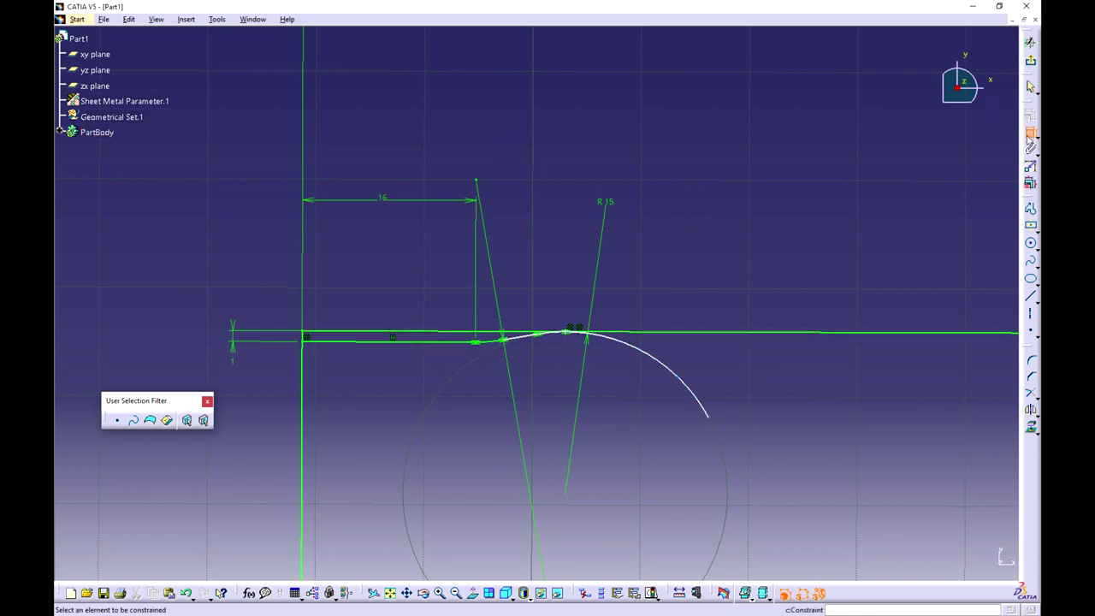
pyautogui.click(570, 336)
pyautogui.rightClick(576, 127)
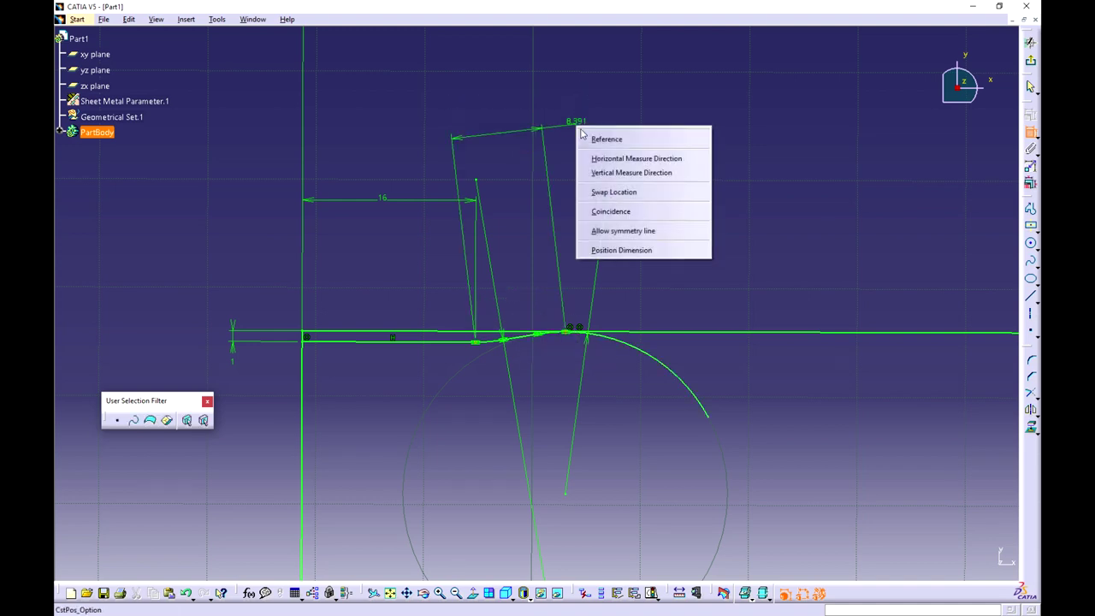
pyautogui.click(619, 160)
pyautogui.click(637, 103)
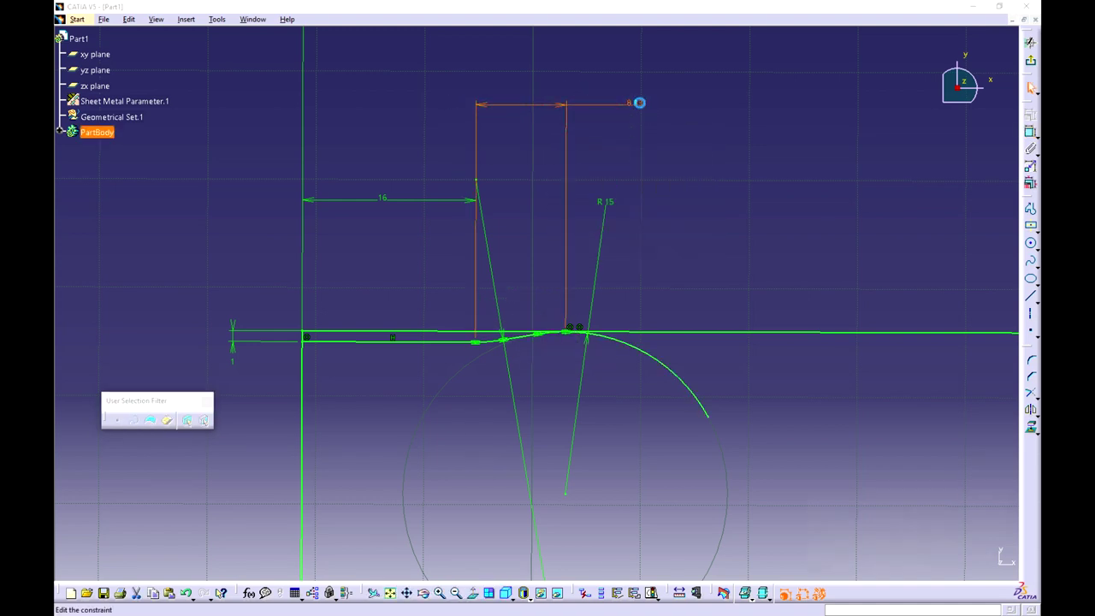
pyautogui.doubleClick(639, 102)
pyautogui.write('8')
pyautogui.press('Return')
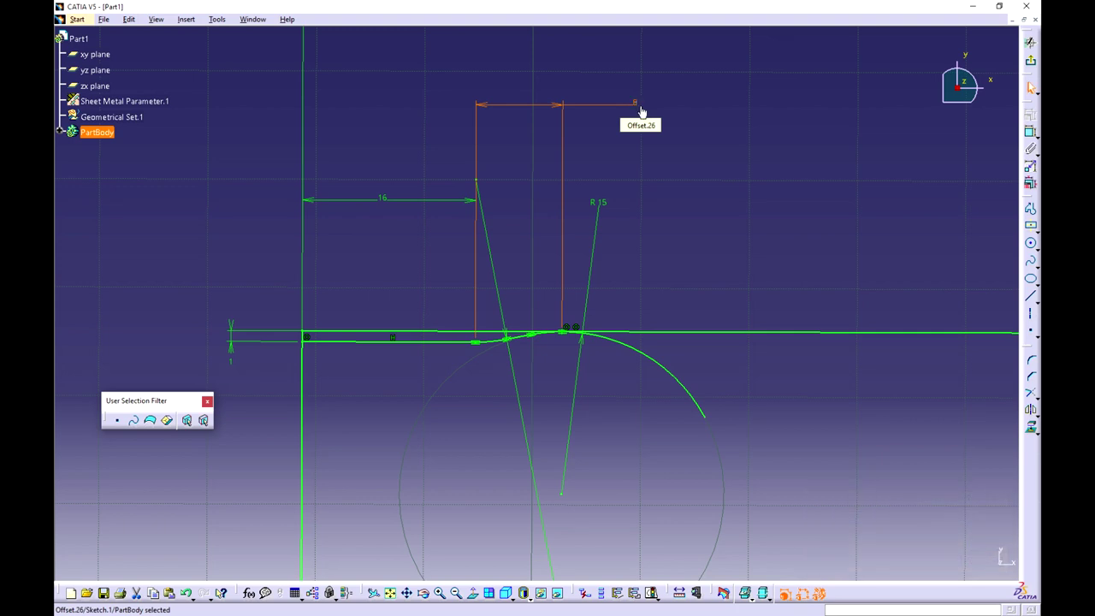
pyautogui.click(644, 220)
pyautogui.moveTo(637, 295); pyautogui.dragTo(626, 195, button='middle')
pyautogui.moveTo(594, 268); pyautogui.dragTo(605, 279, button='middle')
pyautogui.click(327, 244)
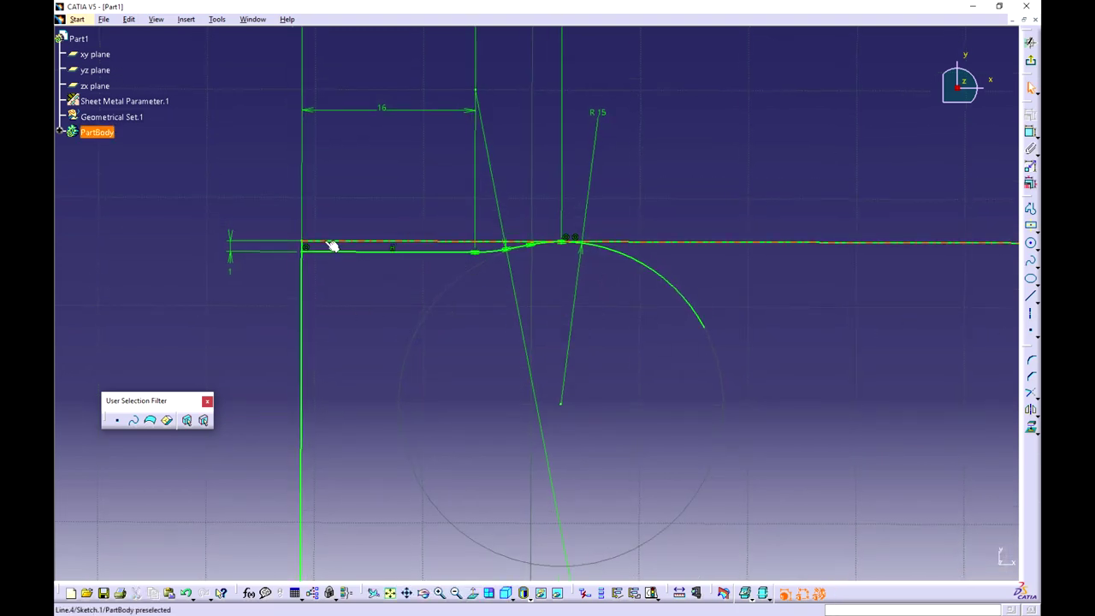
pyautogui.click(300, 250)
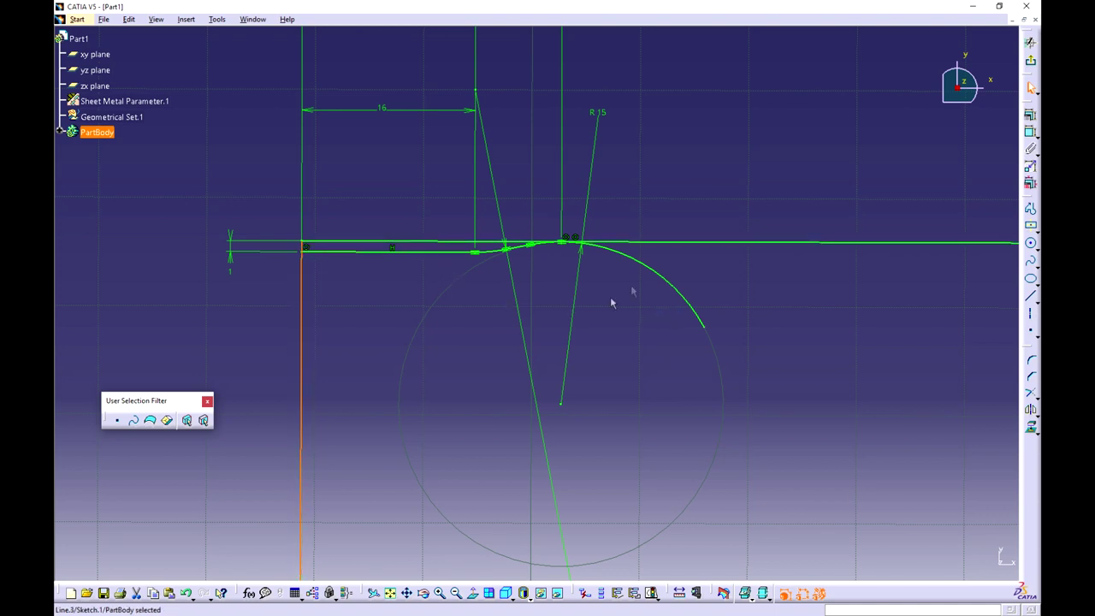
pyautogui.click(640, 264)
pyautogui.click(581, 367)
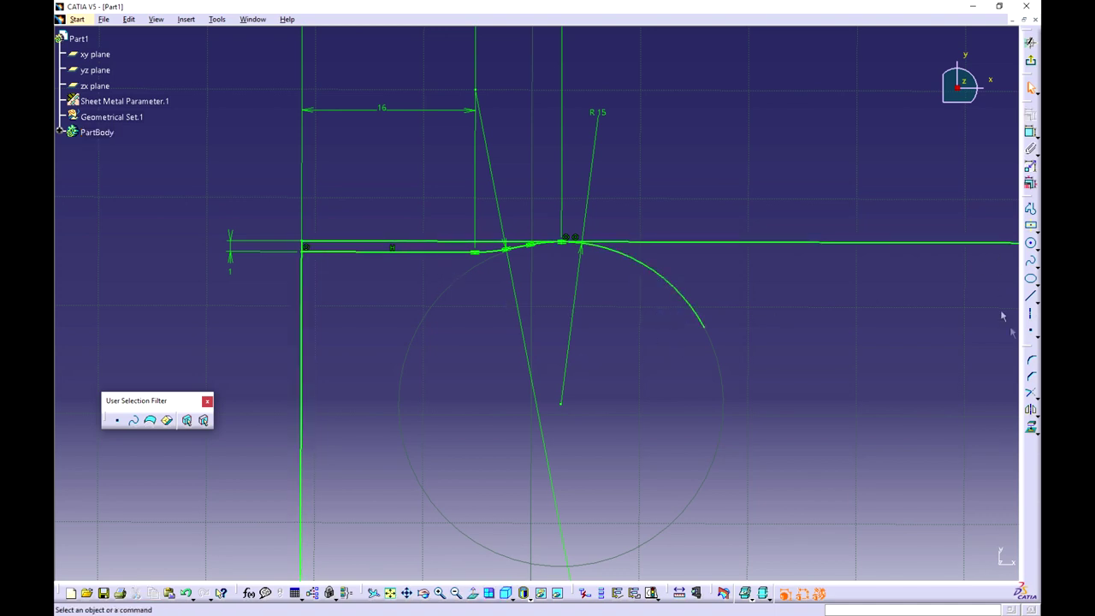
# Trim the rectangle's top edge and the upper arc to each other at their tangency point, converting the length constraint into a distance
pyautogui.click(1036, 398)
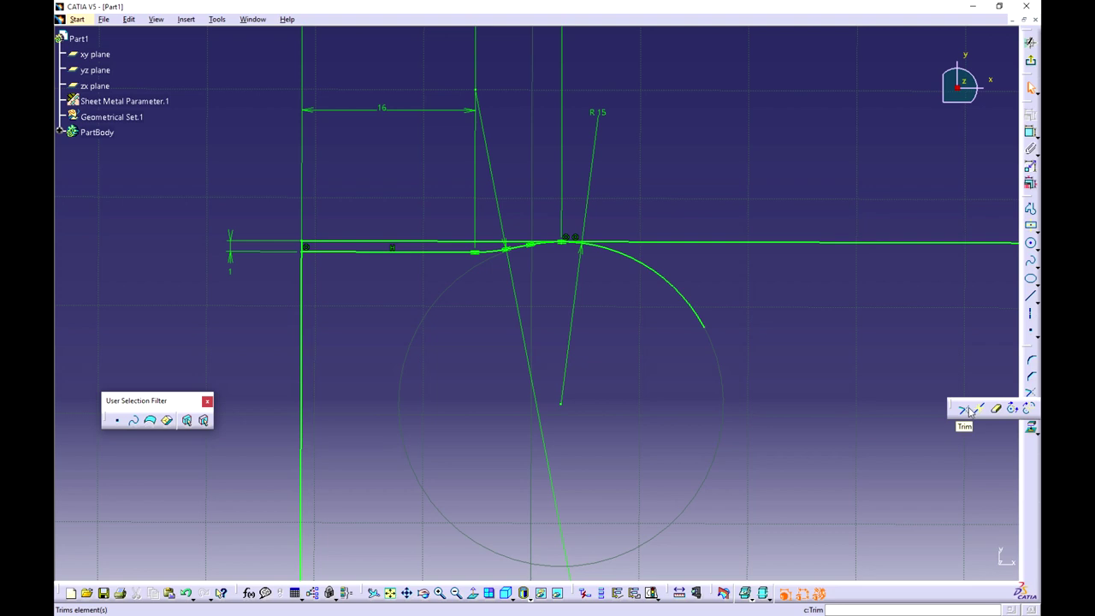
pyautogui.click(962, 408)
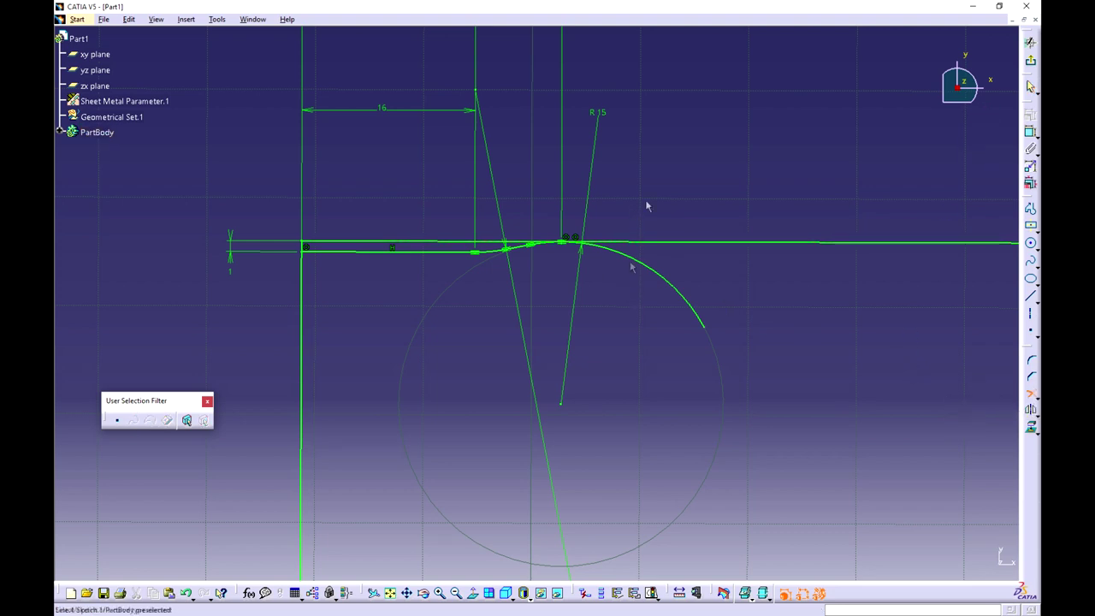
pyautogui.click(734, 244)
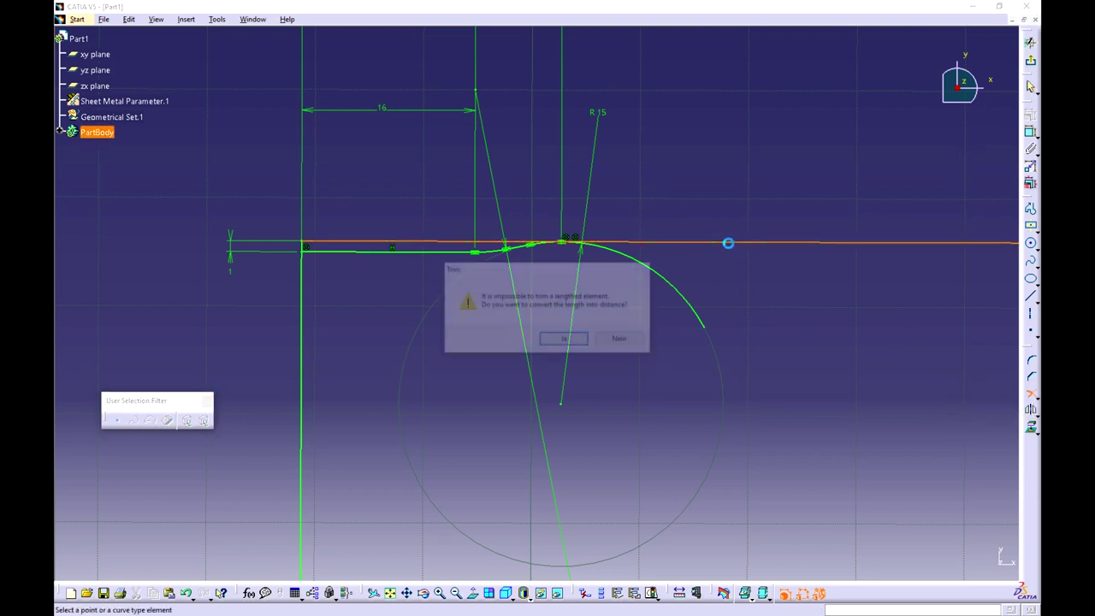
pyautogui.click(562, 341)
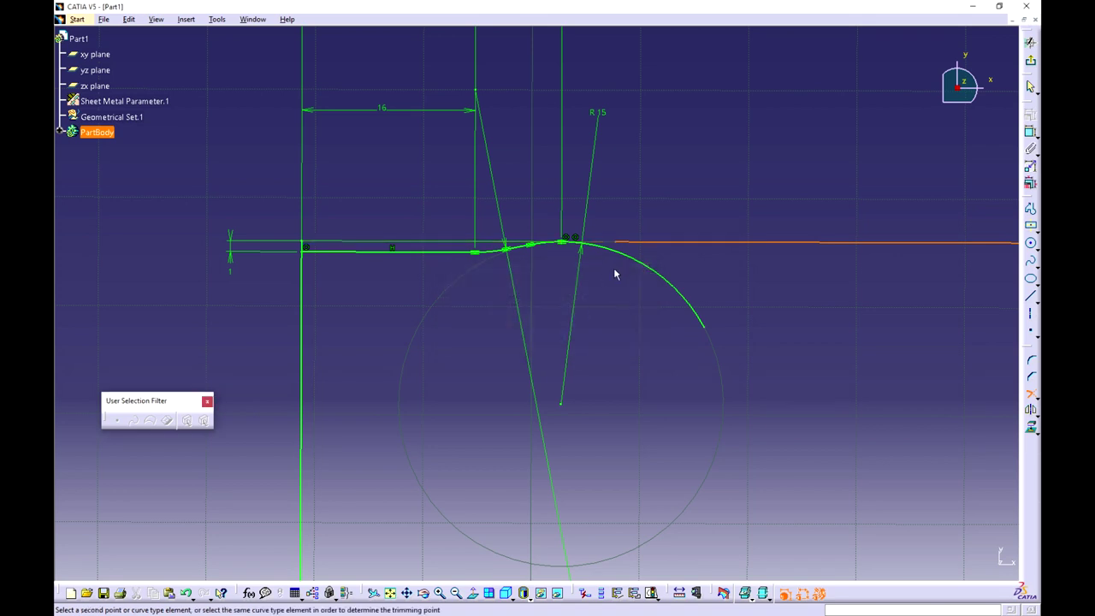
pyautogui.click(559, 247)
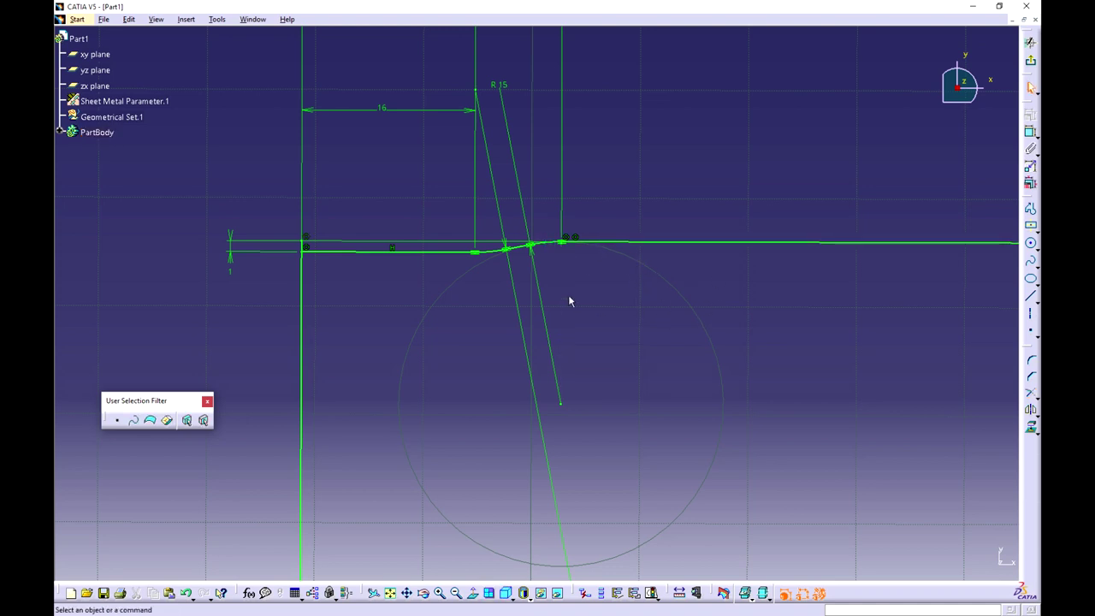
# Trim the rectangle's left edge against the profile's short horizontal line, converting the length constraint into a distance
pyautogui.moveTo(440, 149); pyautogui.dragTo(518, 177, button='middle')
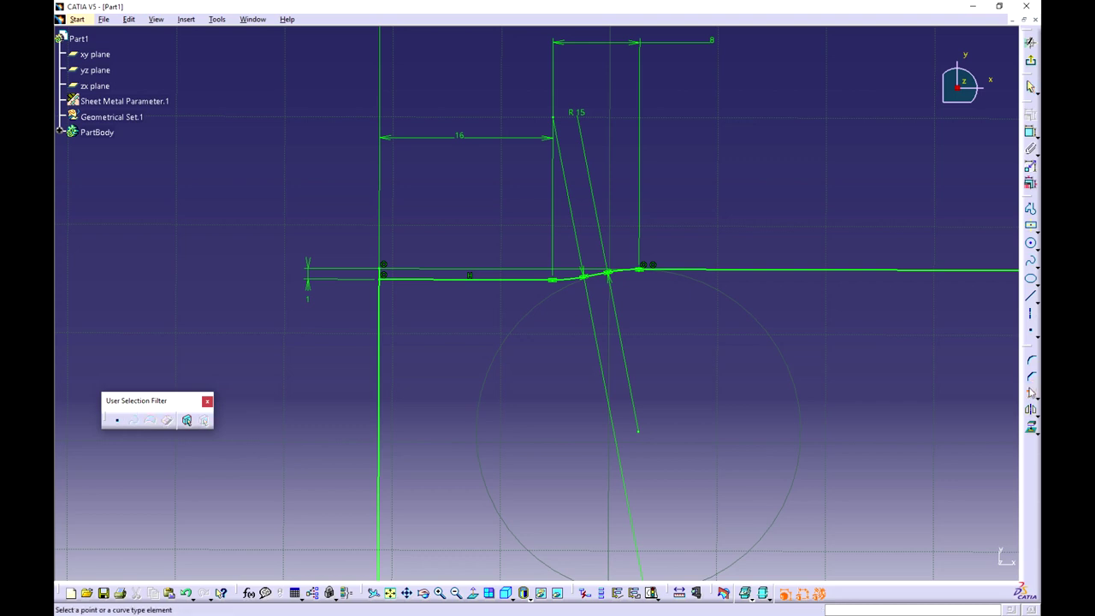
pyautogui.click(1031, 395)
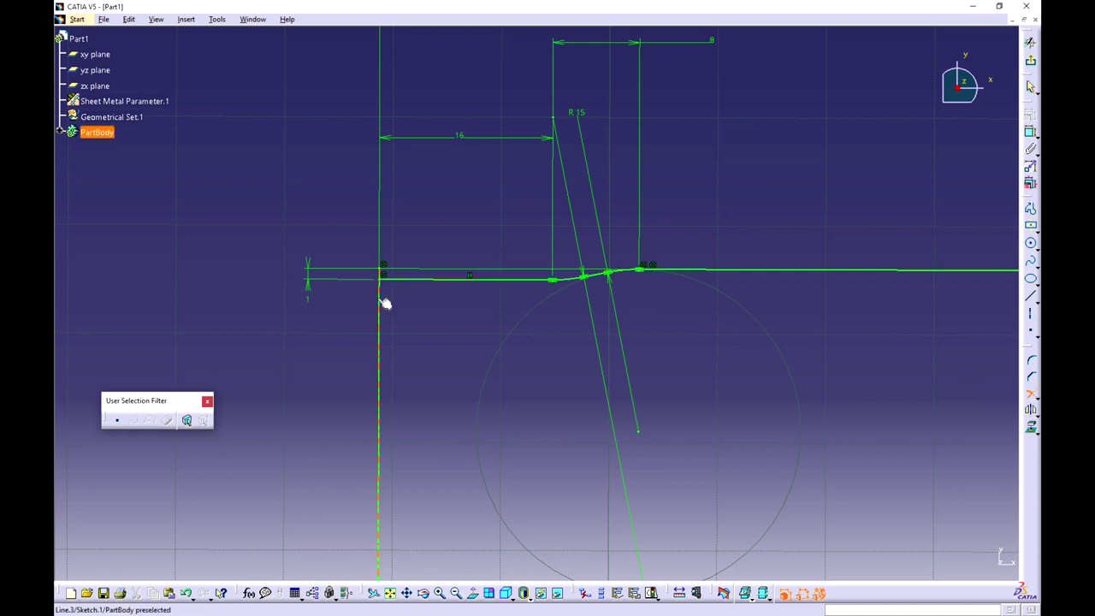
pyautogui.click(410, 283)
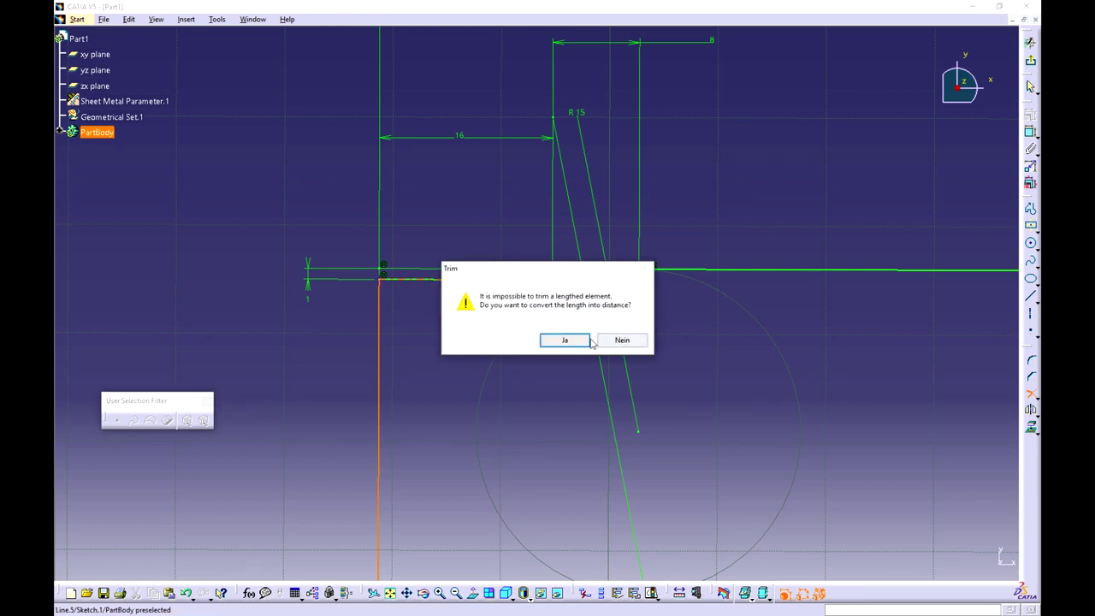
pyautogui.click(565, 339)
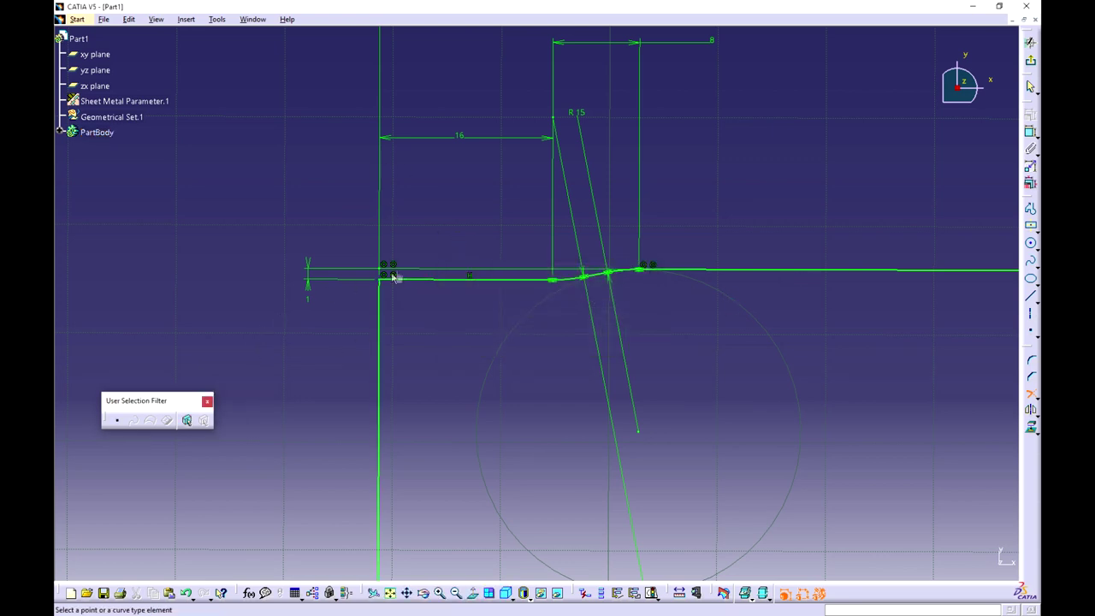
# Examine the junction where the upper arc meets the rectangle's trimmed top edge
pyautogui.moveTo(690, 303)
pyautogui.mouseDown(button='middle')
pyautogui.moveTo(547, 443)
pyautogui.moveTo(487, 317)
pyautogui.moveTo(486, 215)
pyautogui.moveTo(530, 303)
pyautogui.moveTo(553, 308)
pyautogui.moveTo(578, 358)
pyautogui.moveTo(565, 407)
pyautogui.mouseUp(button='middle')
pyautogui.moveTo(544, 365)
pyautogui.mouseDown(button='middle')
pyautogui.moveTo(591, 300)
pyautogui.moveTo(662, 288)
pyautogui.moveTo(625, 265)
pyautogui.mouseUp(button='middle')
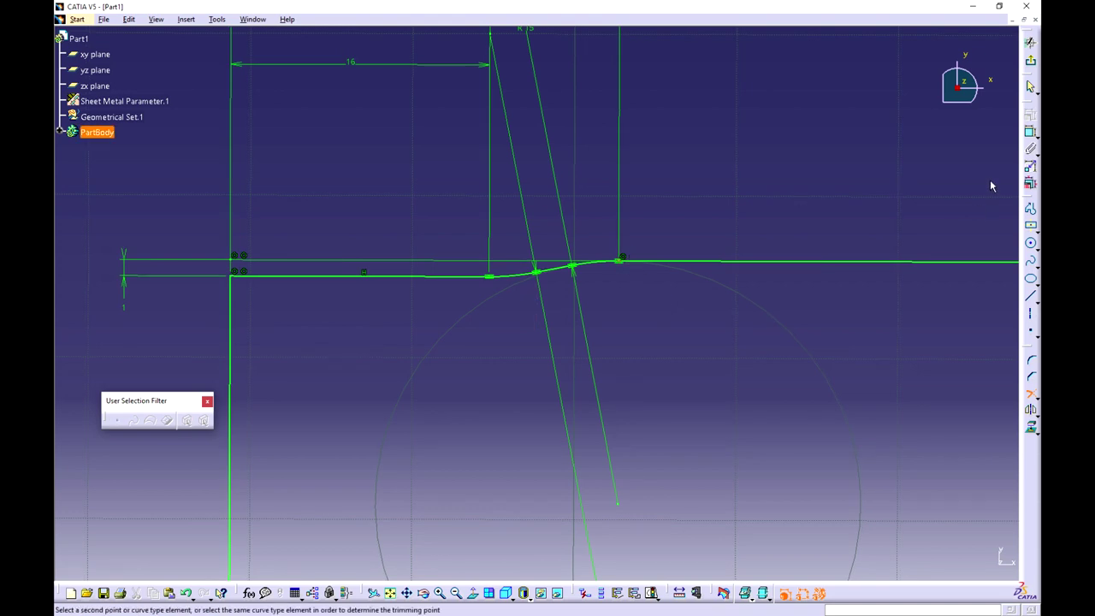
pyautogui.moveTo(661, 300); pyautogui.dragTo(669, 346, button='middle')
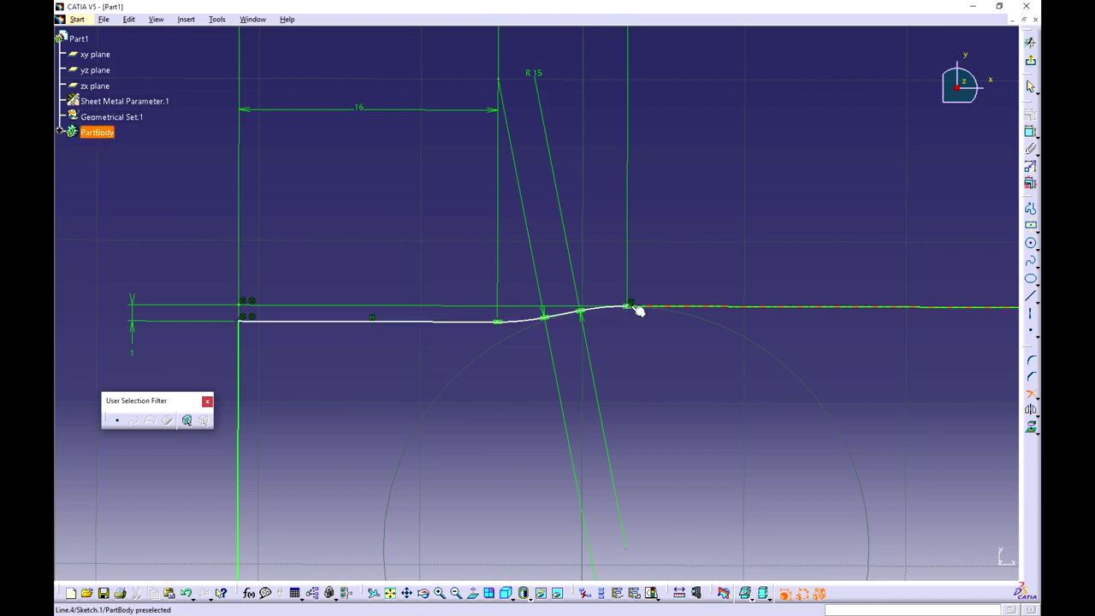
pyautogui.moveTo(680, 355)
pyautogui.mouseDown(button='middle')
pyautogui.moveTo(690, 371)
pyautogui.moveTo(655, 261)
pyautogui.moveTo(650, 365)
pyautogui.moveTo(655, 215)
pyautogui.moveTo(631, 74)
pyautogui.moveTo(682, 433)
pyautogui.moveTo(747, 546)
pyautogui.mouseUp(button='middle')
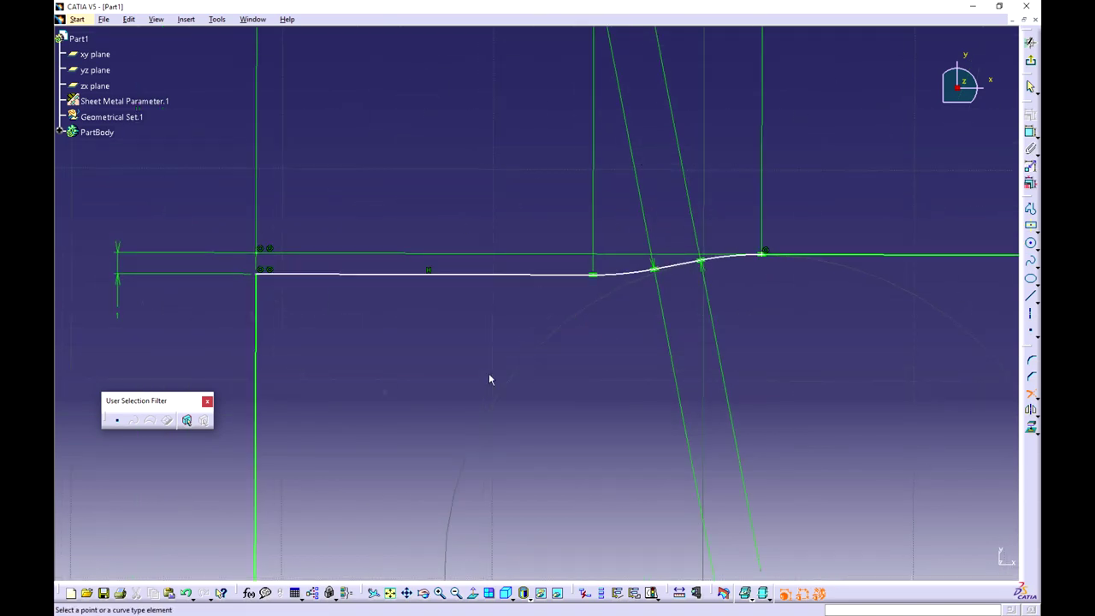
pyautogui.moveTo(732, 276); pyautogui.dragTo(703, 422, button='middle')
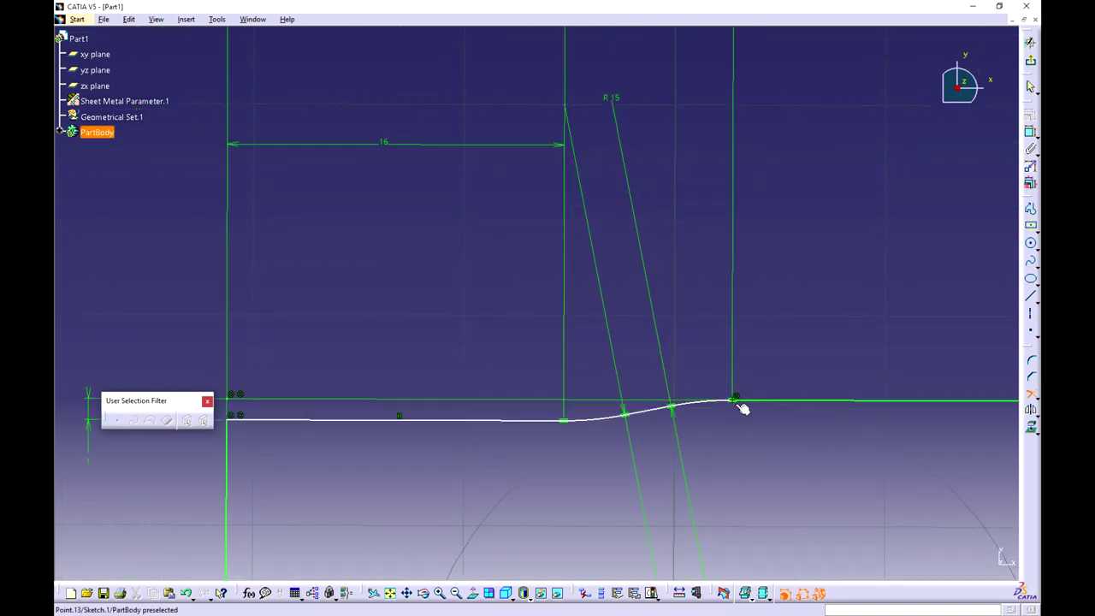
pyautogui.click(736, 402)
pyautogui.moveTo(761, 451); pyautogui.dragTo(467, 252, button='middle')
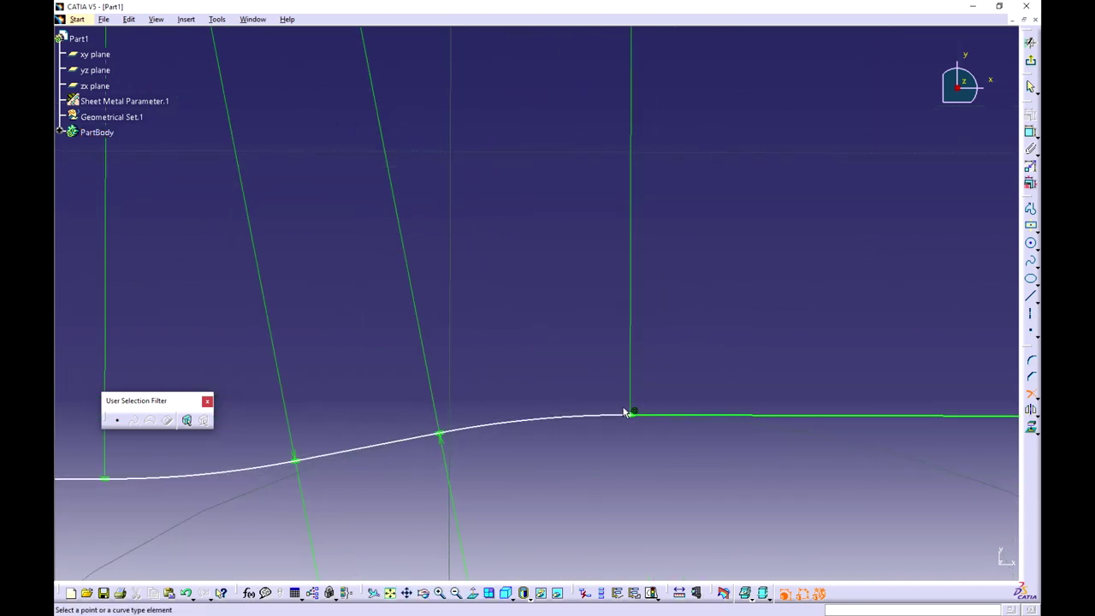
pyautogui.rightClick(633, 416)
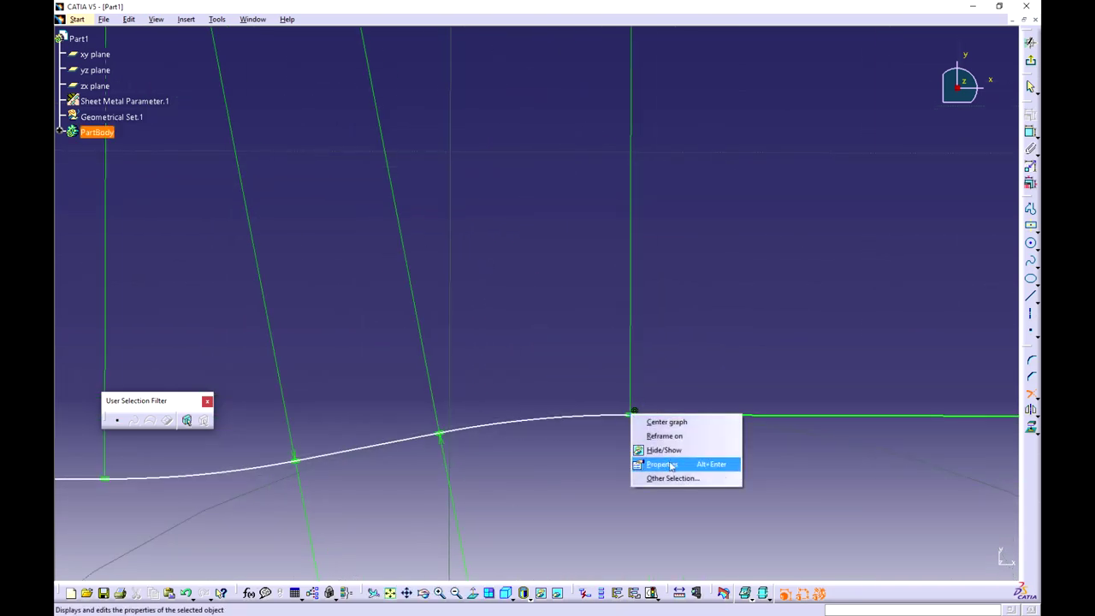
pyautogui.click(693, 348)
# Trim the inner end of the profile's short horizontal line back toward the rectangle's left edge
pyautogui.moveTo(440, 397)
pyautogui.mouseDown(button='middle')
pyautogui.moveTo(474, 333)
pyautogui.moveTo(611, 237)
pyautogui.moveTo(721, 428)
pyautogui.moveTo(726, 386)
pyautogui.moveTo(609, 250)
pyautogui.mouseUp(button='middle')
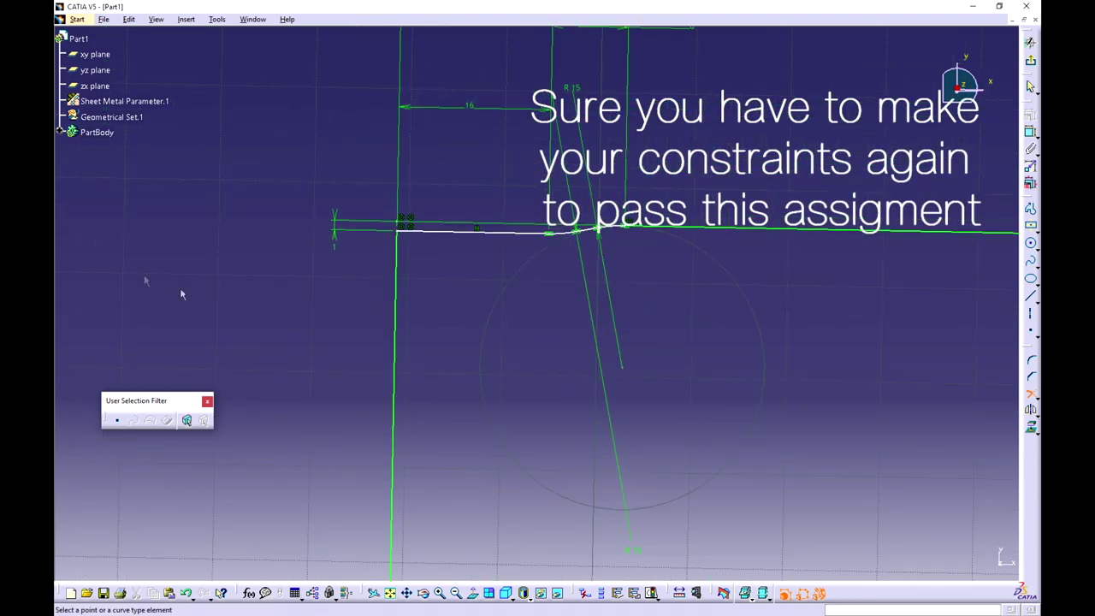
pyautogui.click(441, 234)
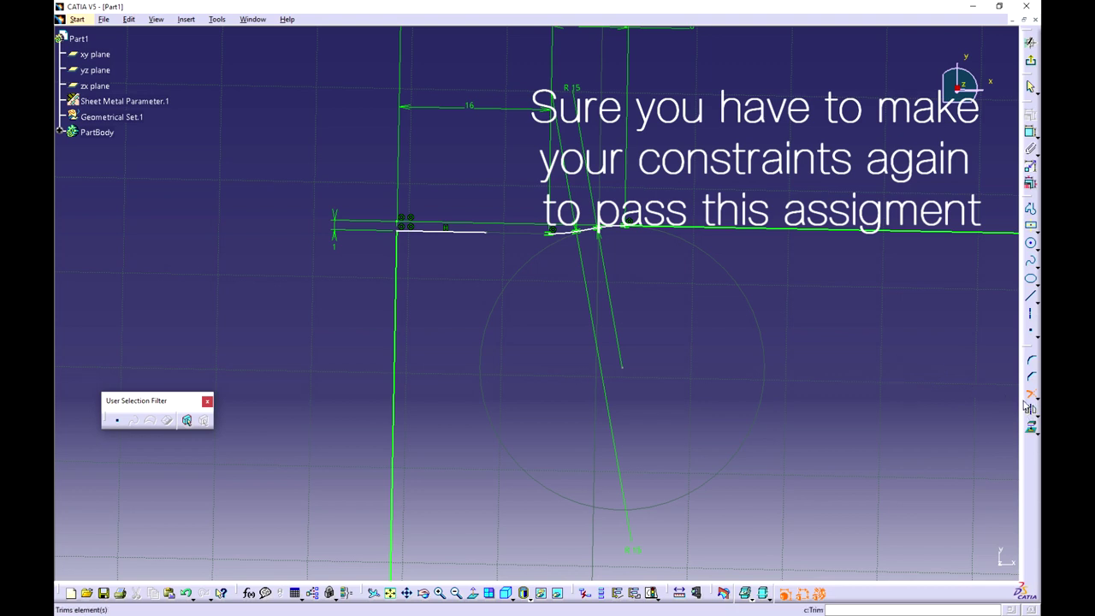
# Undo the last trim and mirror the upper left S-shaped step profile about the sketch's horizontal axis
pyautogui.click(128, 19)
pyautogui.click(150, 33)
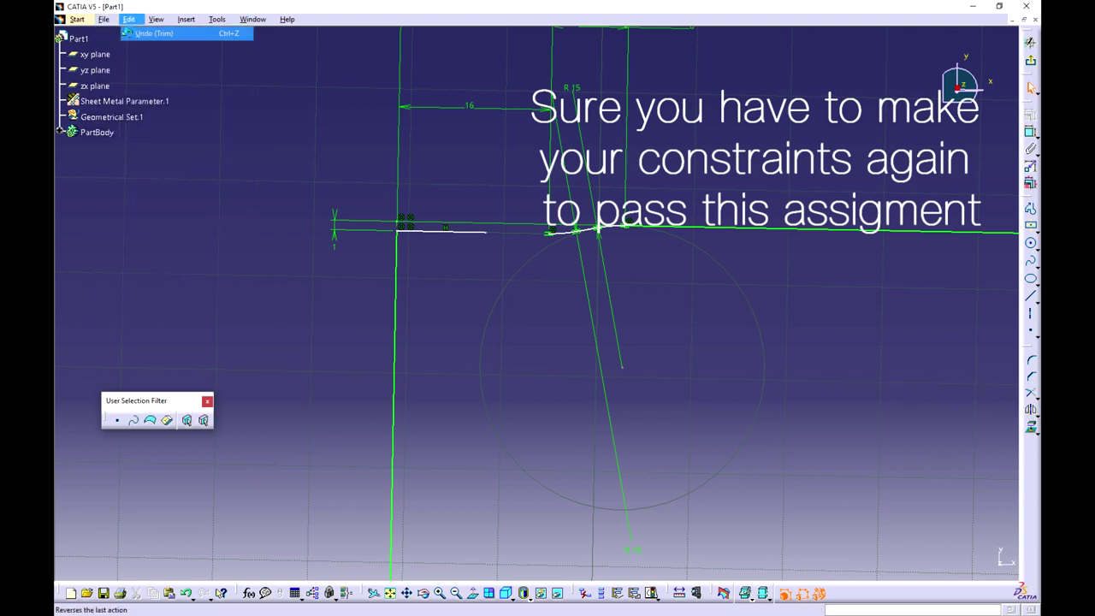
pyautogui.click(436, 232)
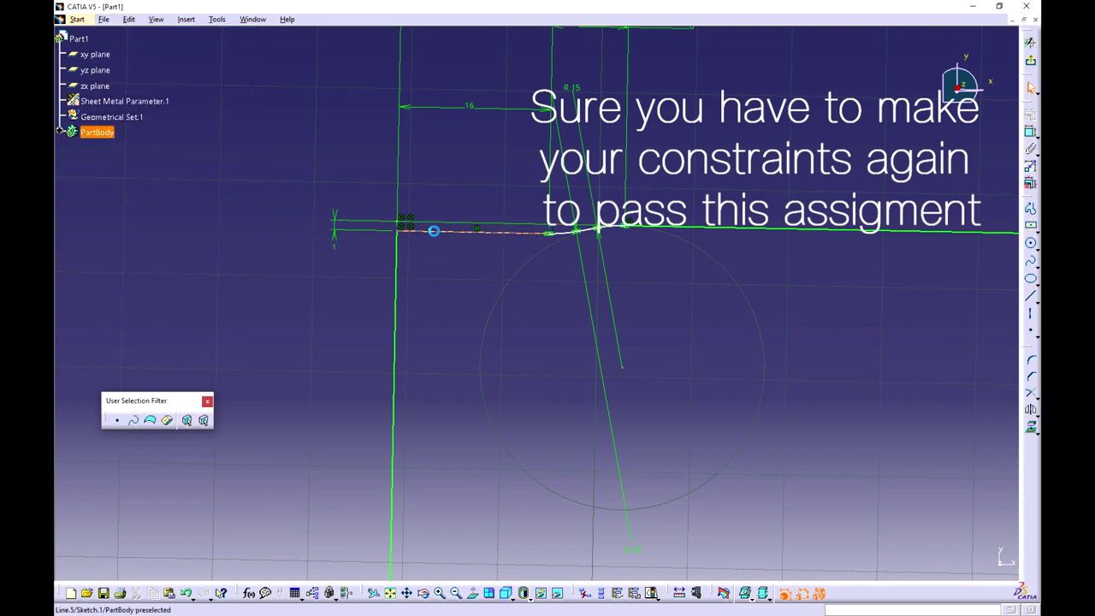
pyautogui.keyDown('ctrl'); pyautogui.click(584, 228); pyautogui.keyUp('ctrl')
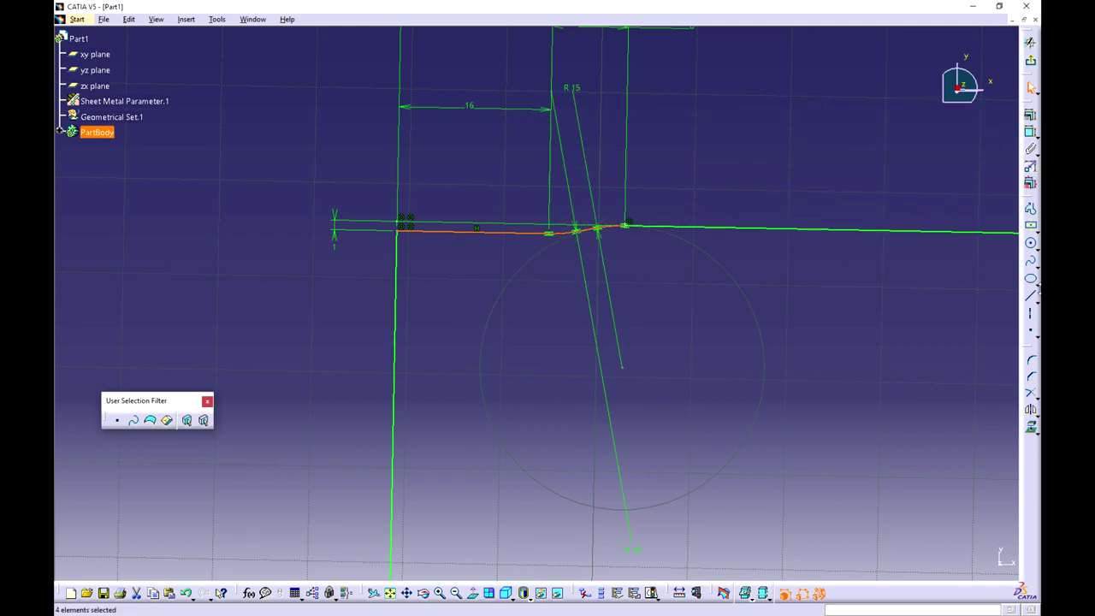
pyautogui.click(1034, 415)
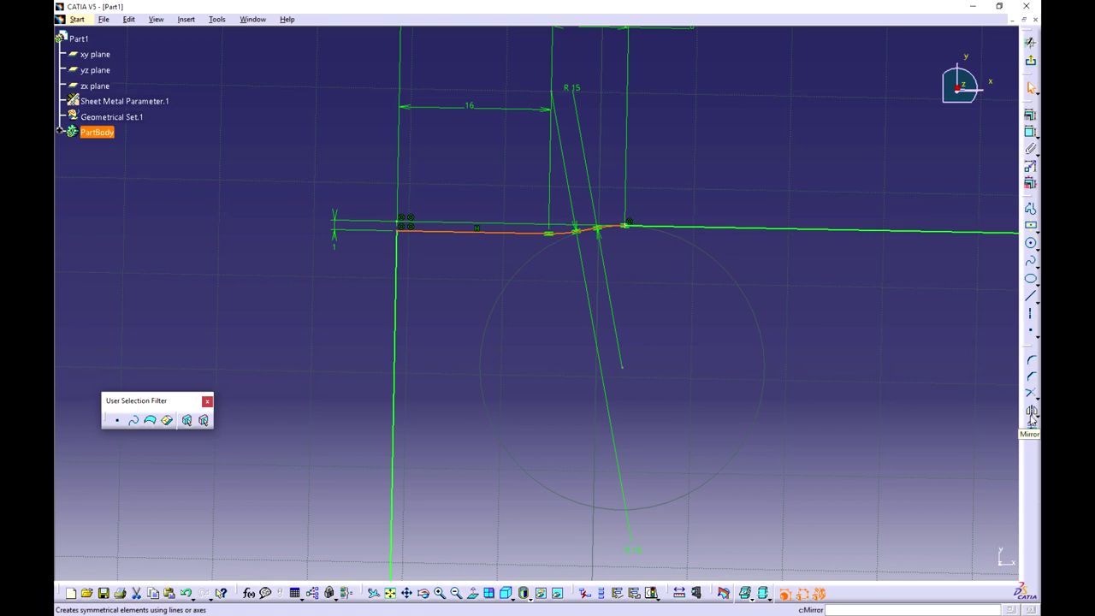
pyautogui.click(1031, 414)
pyautogui.moveTo(864, 420)
pyautogui.mouseDown(button='middle')
pyautogui.moveTo(633, 231)
pyautogui.moveTo(659, 317)
pyautogui.mouseUp(button='middle')
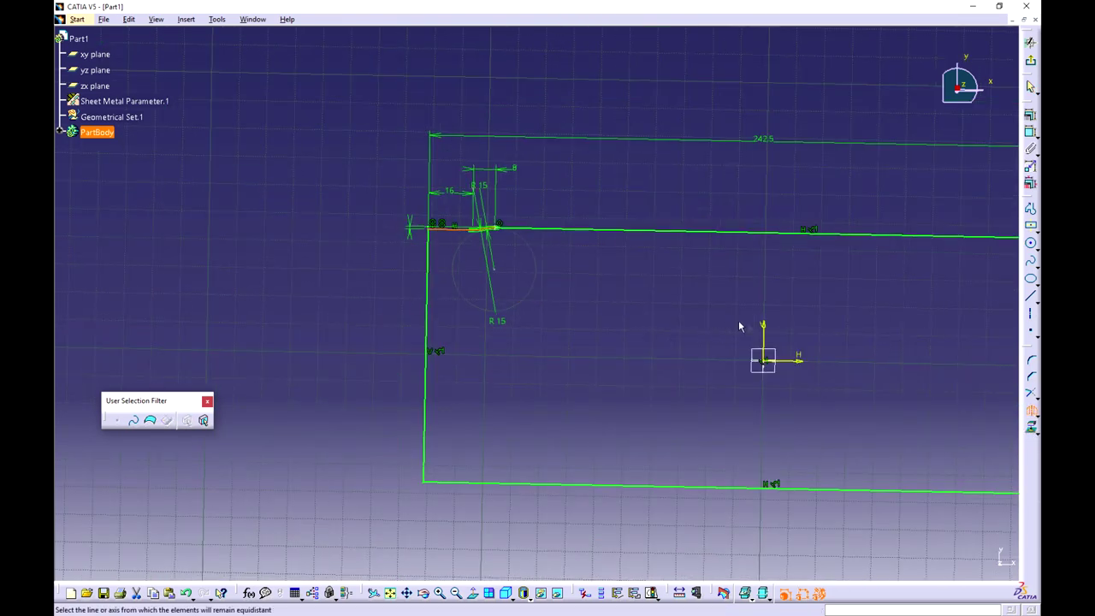
pyautogui.click(805, 362)
# Mirror the lower left S-shaped step profile about the sketch's vertical axis to the rectangle's lower right corner
pyautogui.moveTo(578, 400); pyautogui.dragTo(490, 328, button='middle')
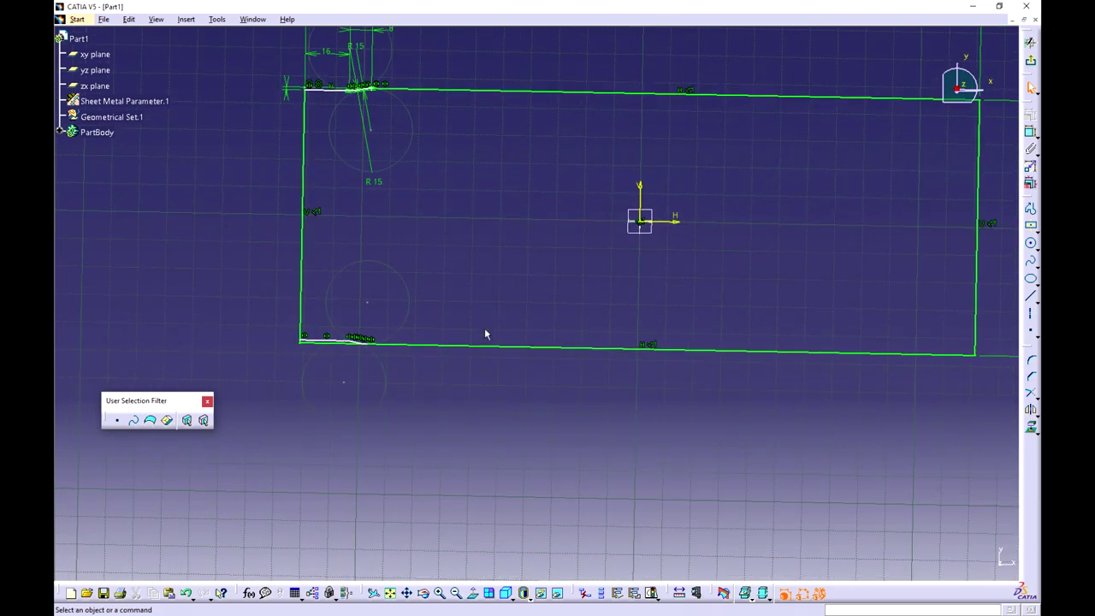
pyautogui.moveTo(369, 357); pyautogui.dragTo(404, 324, button='middle')
pyautogui.moveTo(344, 372)
pyautogui.mouseDown(button='middle')
pyautogui.moveTo(474, 303)
pyautogui.moveTo(503, 232)
pyautogui.mouseUp(button='middle')
pyautogui.moveTo(504, 232); pyautogui.dragTo(606, 462, button='middle')
pyautogui.click(444, 321)
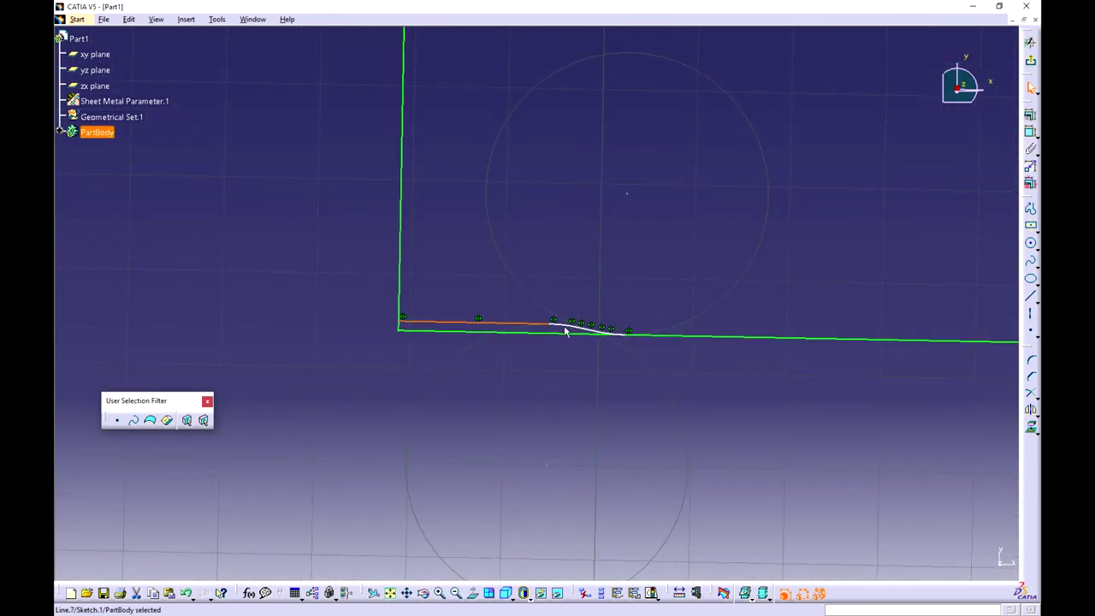
pyautogui.moveTo(800, 299); pyautogui.dragTo(554, 301, button='middle')
pyautogui.keyDown('ctrl'); pyautogui.moveTo(553, 301); pyautogui.dragTo(585, 377, button='middle'); pyautogui.keyUp('ctrl')
pyautogui.moveTo(616, 288)
pyautogui.mouseDown(button='middle')
pyautogui.moveTo(408, 297)
pyautogui.moveTo(397, 394)
pyautogui.mouseUp(button='middle')
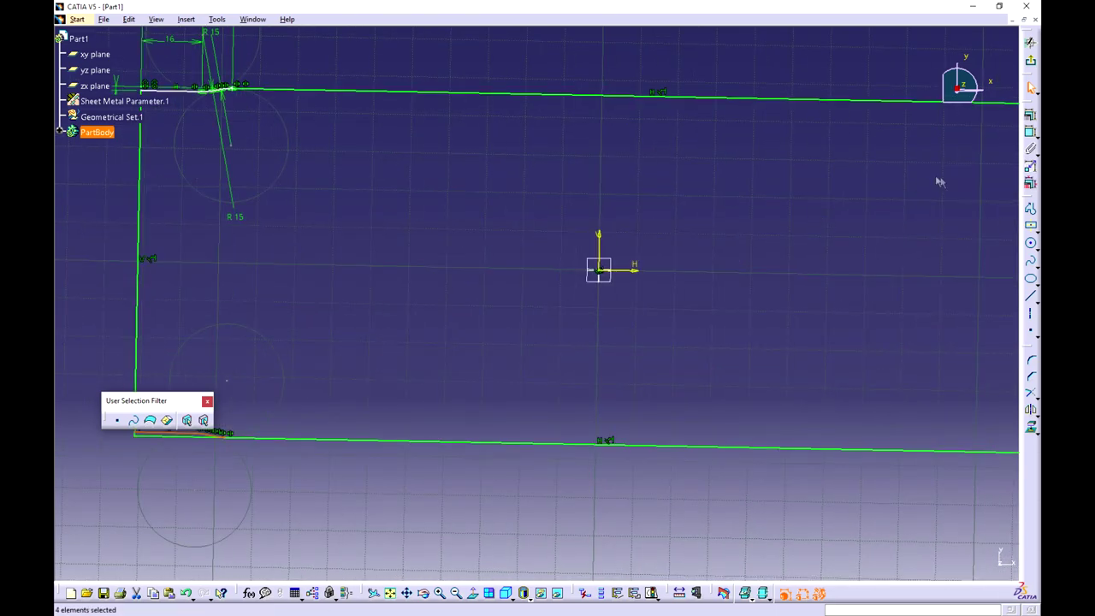
pyautogui.click(1033, 412)
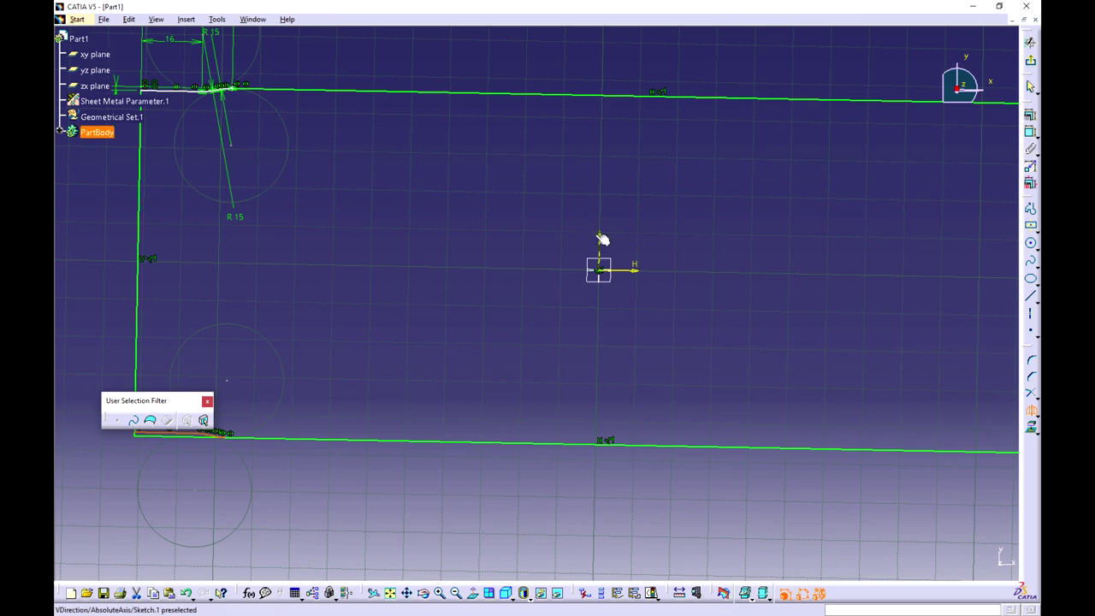
pyautogui.click(600, 244)
# Trim the rectangle's bottom edge and the adjoining arc of the lower left step profile to each other
pyautogui.moveTo(936, 401)
pyautogui.mouseDown(button='middle')
pyautogui.moveTo(545, 323)
pyautogui.moveTo(855, 363)
pyautogui.moveTo(839, 411)
pyautogui.mouseUp(button='middle')
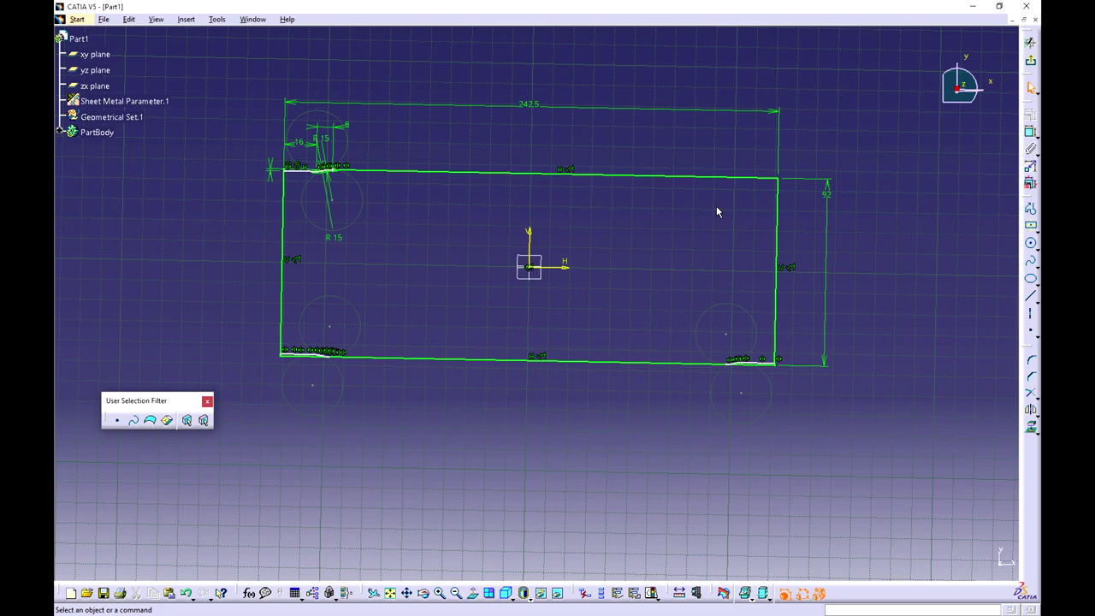
pyautogui.moveTo(342, 343)
pyautogui.mouseDown(button='middle')
pyautogui.moveTo(708, 345)
pyautogui.moveTo(756, 305)
pyautogui.moveTo(682, 194)
pyautogui.moveTo(658, 269)
pyautogui.moveTo(640, 263)
pyautogui.moveTo(630, 315)
pyautogui.mouseUp(button='middle')
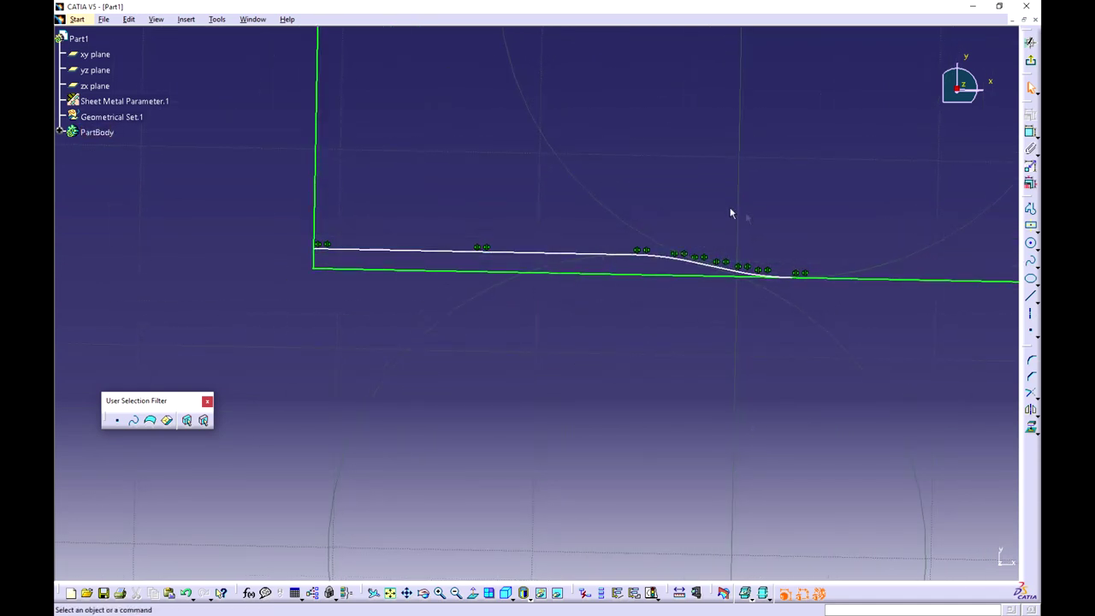
pyautogui.click(1031, 393)
pyautogui.click(893, 280)
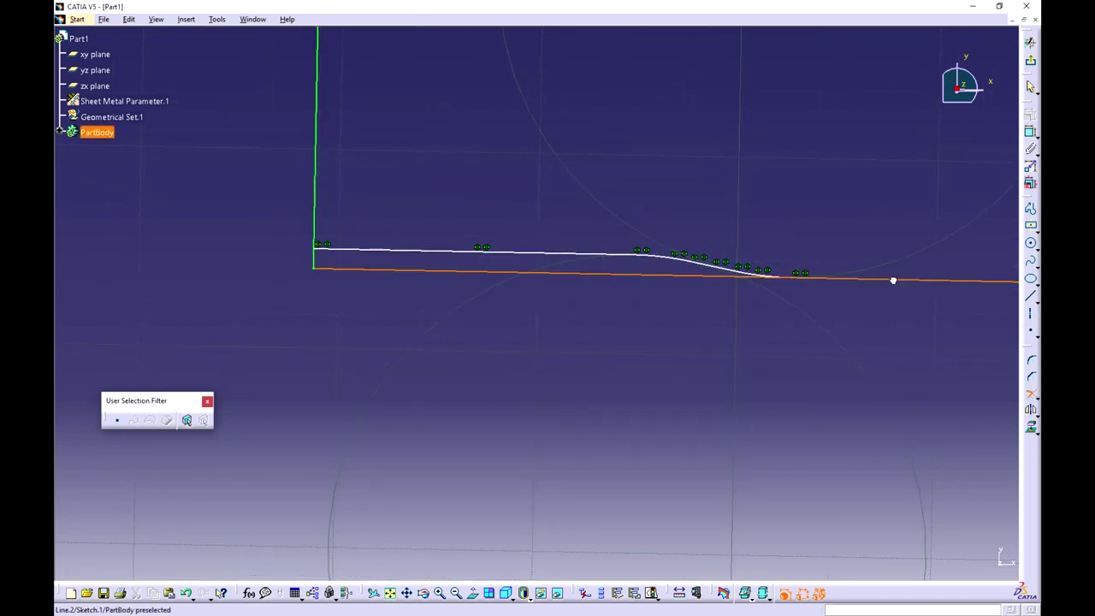
pyautogui.click(760, 274)
# Trim the rectangle's left edge against the short horizontal line of the lower left step profile
pyautogui.click(1029, 389)
pyautogui.click(316, 181)
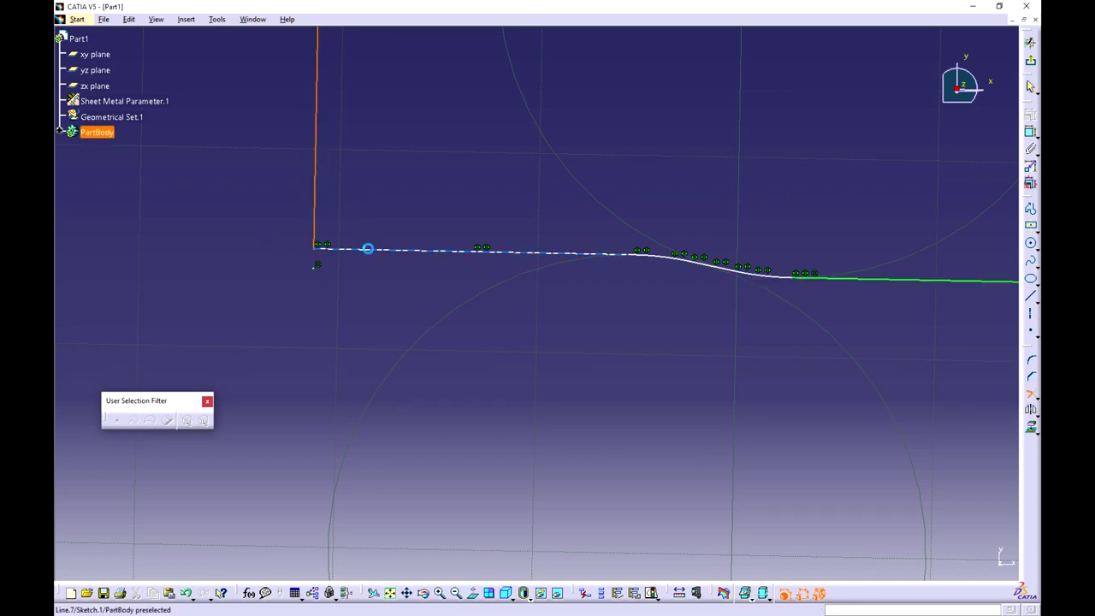
pyautogui.click(368, 249)
# Trim the rectangle's right edge against the short horizontal line of the lower right step profile
pyautogui.moveTo(420, 357); pyautogui.dragTo(181, 310, button='middle')
pyautogui.moveTo(920, 308); pyautogui.dragTo(287, 318, button='middle')
pyautogui.moveTo(830, 233)
pyautogui.mouseDown(button='middle')
pyautogui.moveTo(469, 228)
pyautogui.moveTo(257, 167)
pyautogui.mouseUp(button='middle')
pyautogui.moveTo(533, 167)
pyautogui.mouseDown(button='middle')
pyautogui.moveTo(570, 303)
pyautogui.moveTo(575, 245)
pyautogui.moveTo(847, 328)
pyautogui.mouseUp(button='middle')
pyautogui.moveTo(372, 208); pyautogui.dragTo(460, 200, button='middle')
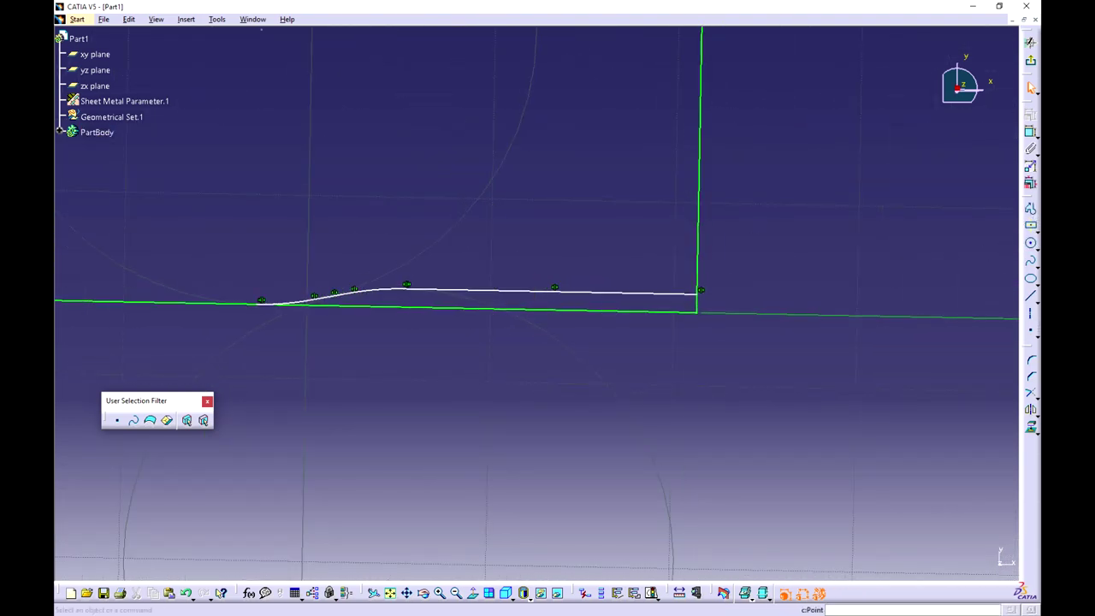
pyautogui.click(1030, 385)
pyautogui.click(702, 213)
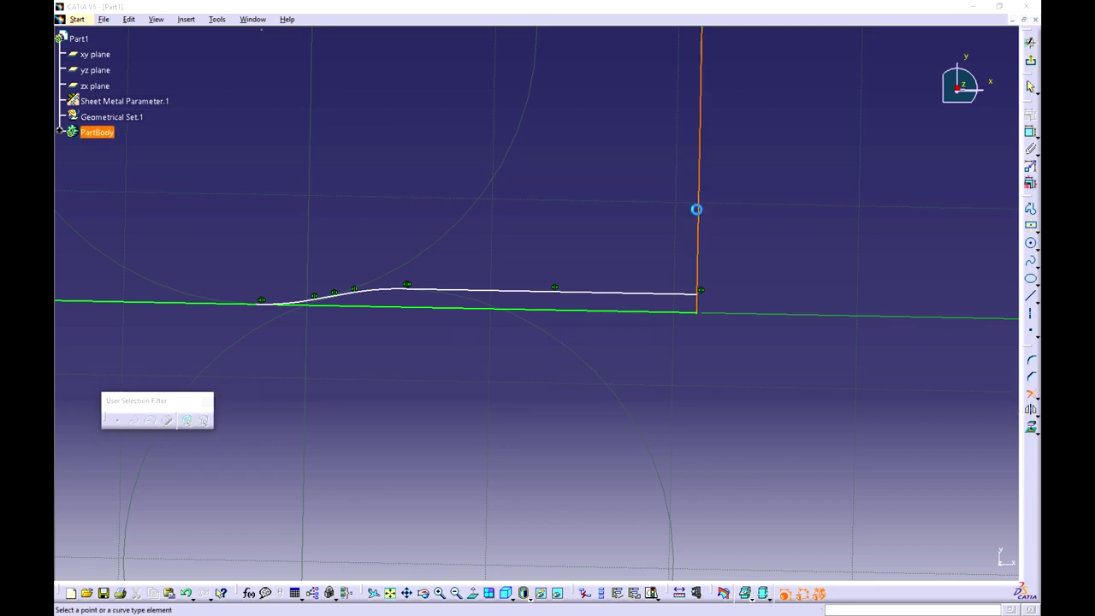
pyautogui.click(567, 341)
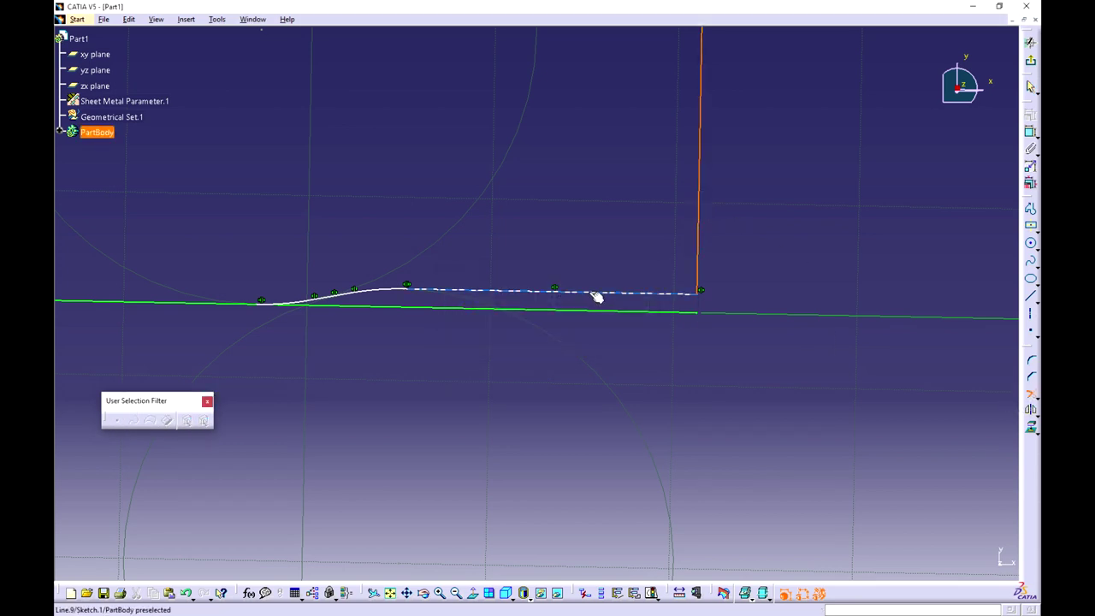
pyautogui.click(594, 294)
# Trim the rectangle's bottom edge and the adjoining arc of the lower right step profile to each other
pyautogui.click(1030, 394)
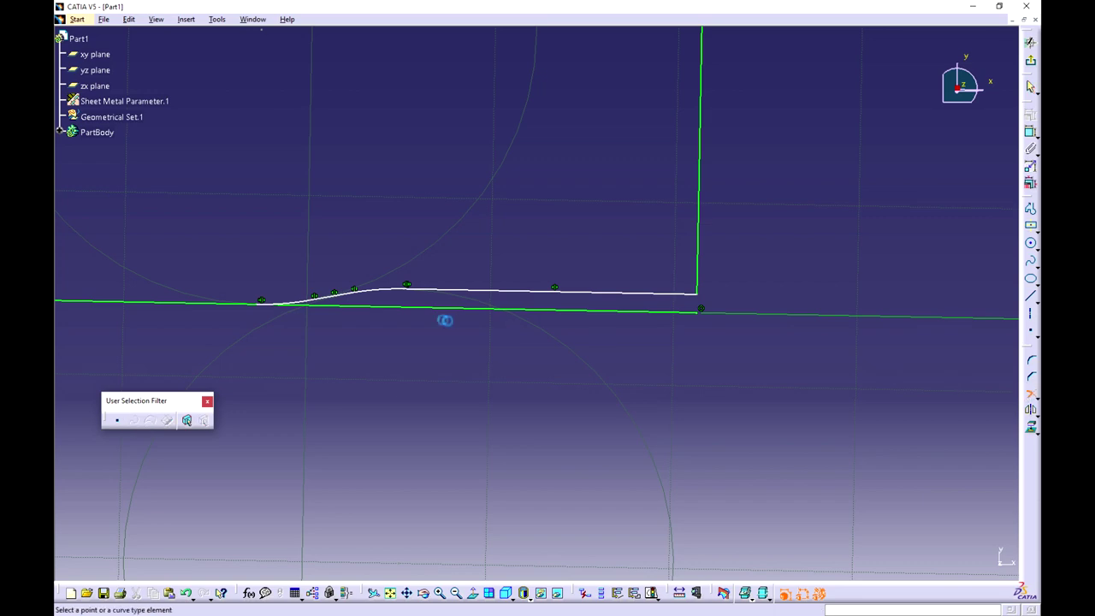
pyautogui.click(188, 304)
pyautogui.click(288, 302)
# Exit the sketch and try to create a sheet metal wall from Sketch.1
pyautogui.moveTo(541, 228); pyautogui.dragTo(545, 264, button='middle')
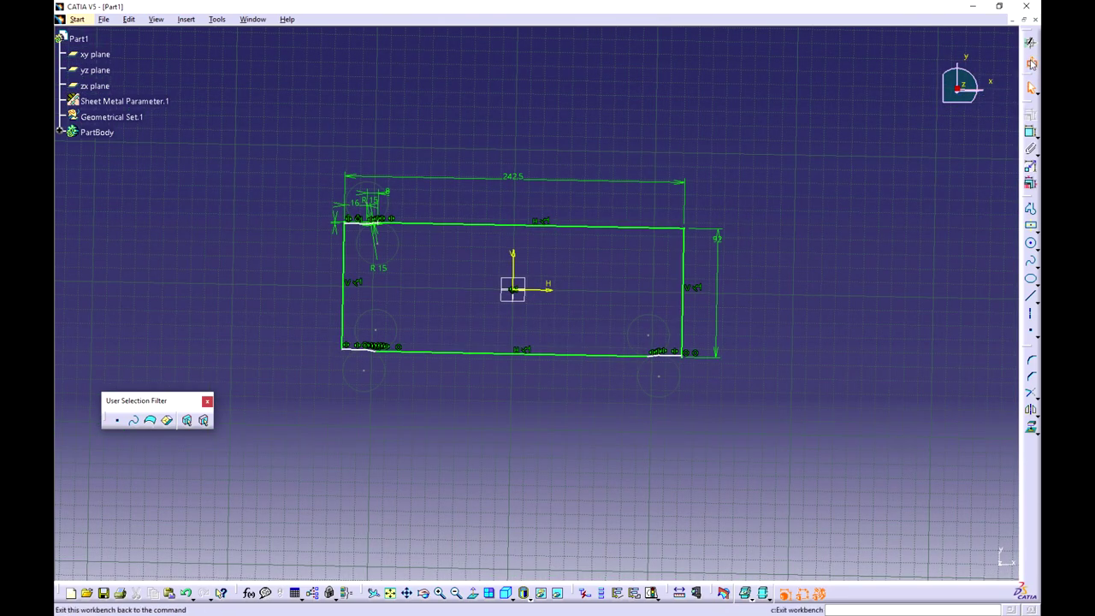
pyautogui.click(1030, 41)
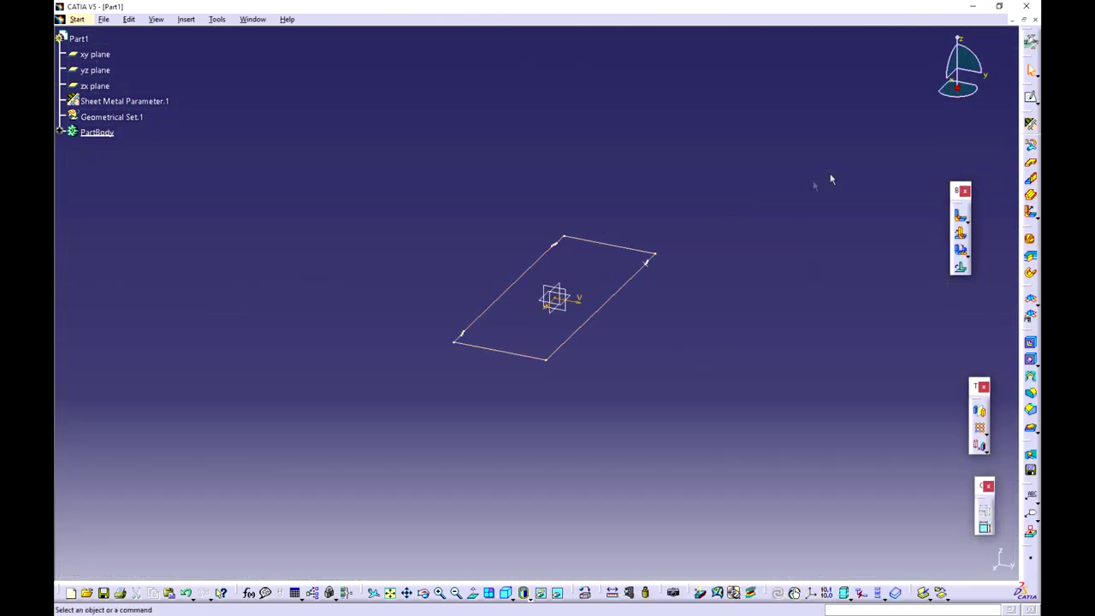
pyautogui.click(60, 132)
pyautogui.click(103, 148)
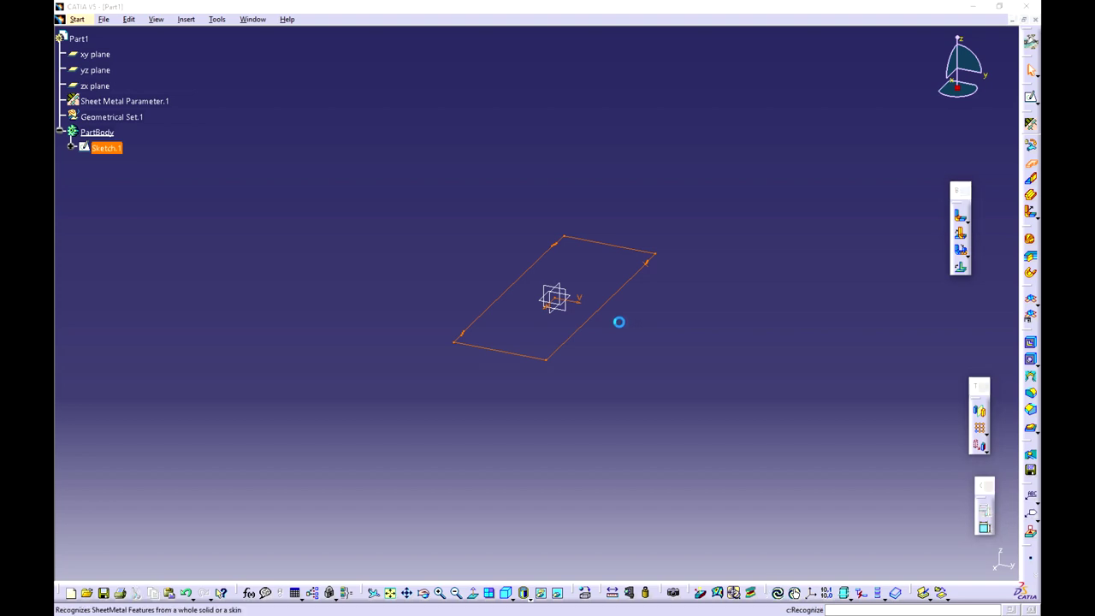
pyautogui.click(568, 351)
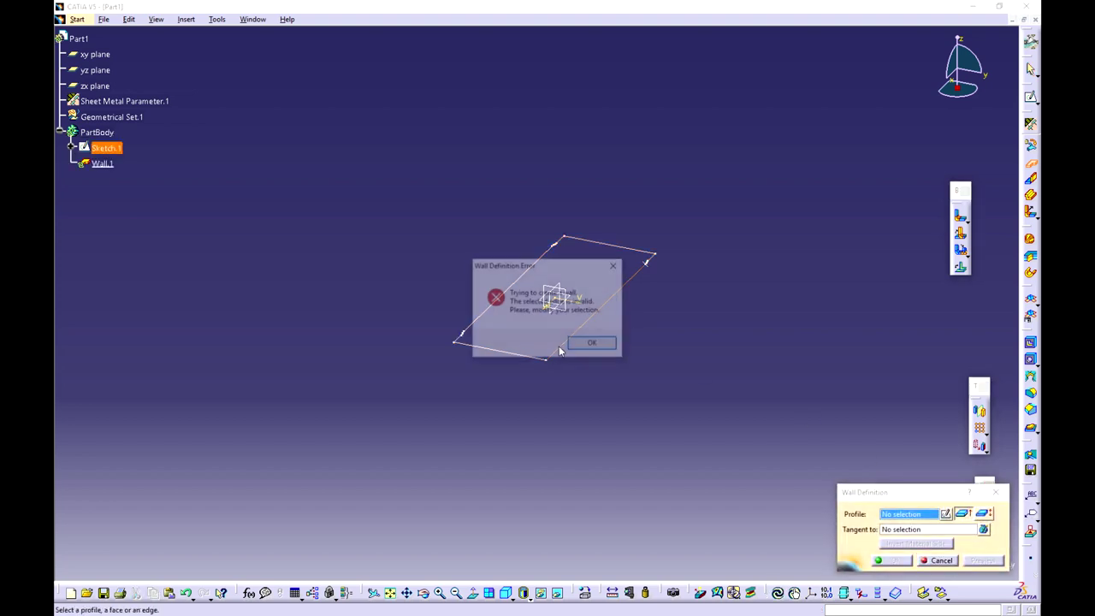
pyautogui.click(587, 343)
pyautogui.click(995, 493)
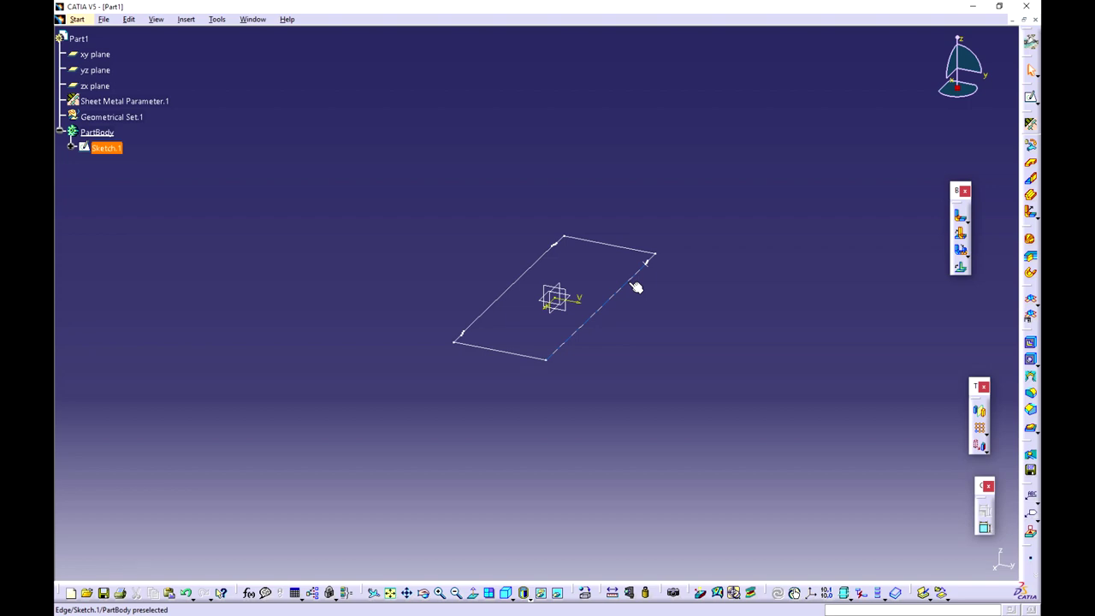
# Reopen Sketch.1, rework the junction between the upper left step's arc and the rectangle's top edge, and exit the sketch
pyautogui.doubleClick(105, 148)
pyautogui.moveTo(476, 177); pyautogui.dragTo(479, 94, button='middle')
pyautogui.moveTo(634, 291); pyautogui.dragTo(626, 85, button='middle')
pyautogui.moveTo(719, 447); pyautogui.dragTo(601, 327, button='middle')
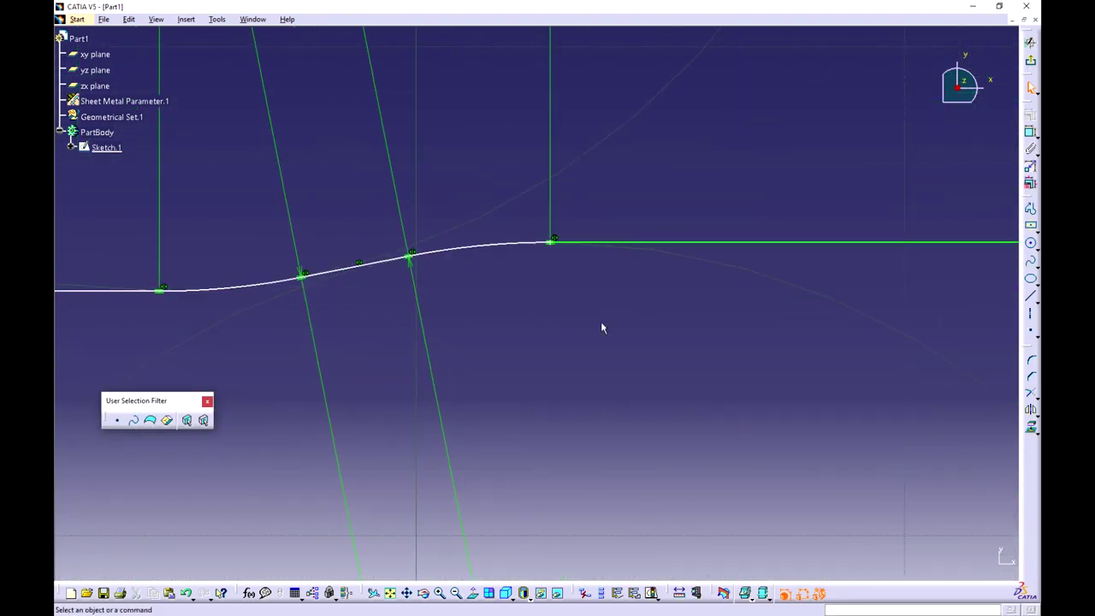
pyautogui.click(554, 245)
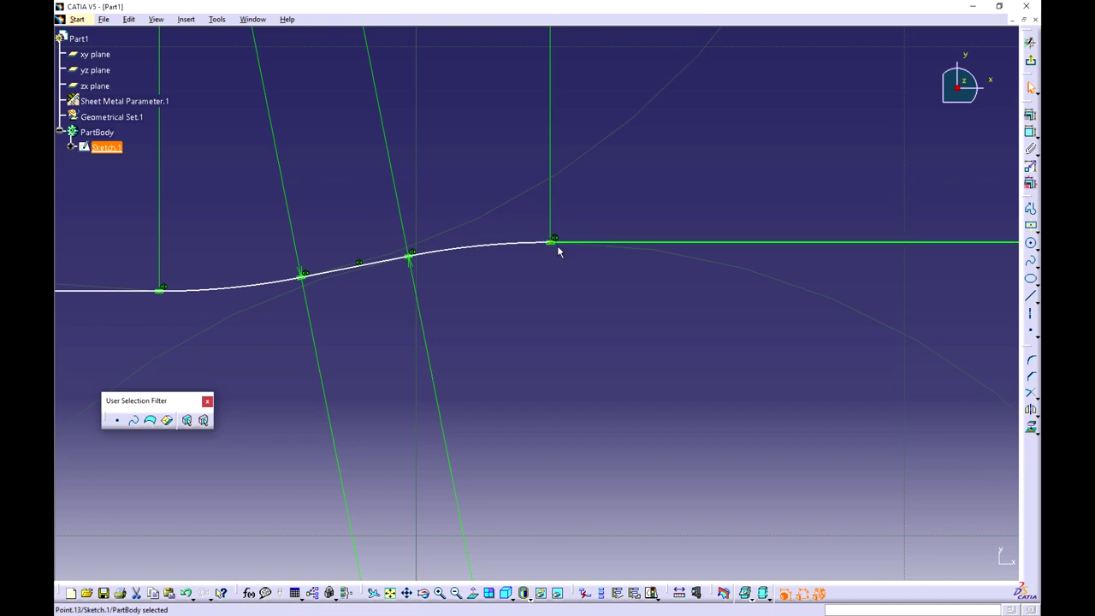
pyautogui.click(558, 247)
pyautogui.moveTo(581, 293)
pyautogui.mouseDown(button='middle')
pyautogui.moveTo(611, 391)
pyautogui.moveTo(606, 488)
pyautogui.moveTo(608, 374)
pyautogui.moveTo(604, 391)
pyautogui.moveTo(582, 384)
pyautogui.moveTo(582, 422)
pyautogui.mouseUp(button='middle')
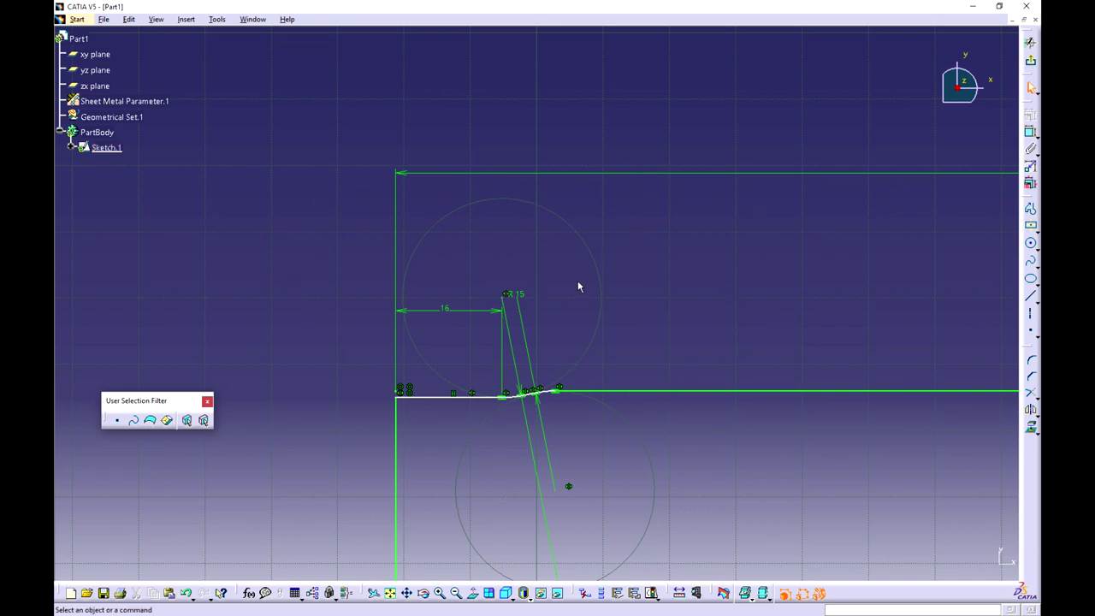
pyautogui.moveTo(706, 520); pyautogui.dragTo(517, 257, button='middle')
pyautogui.moveTo(557, 349); pyautogui.dragTo(571, 428, button='middle')
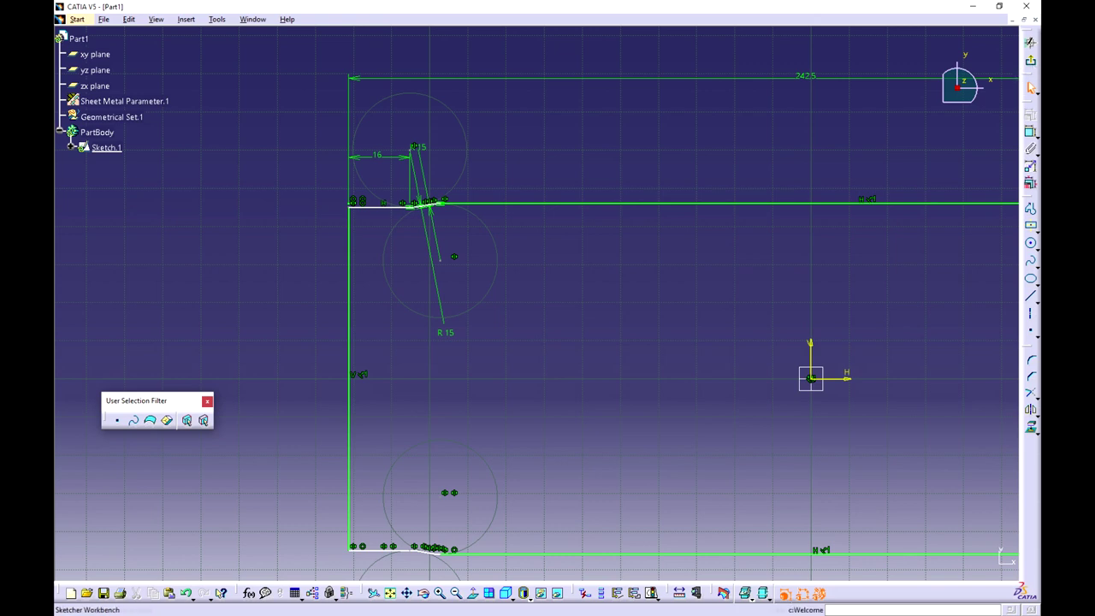
pyautogui.click(1031, 61)
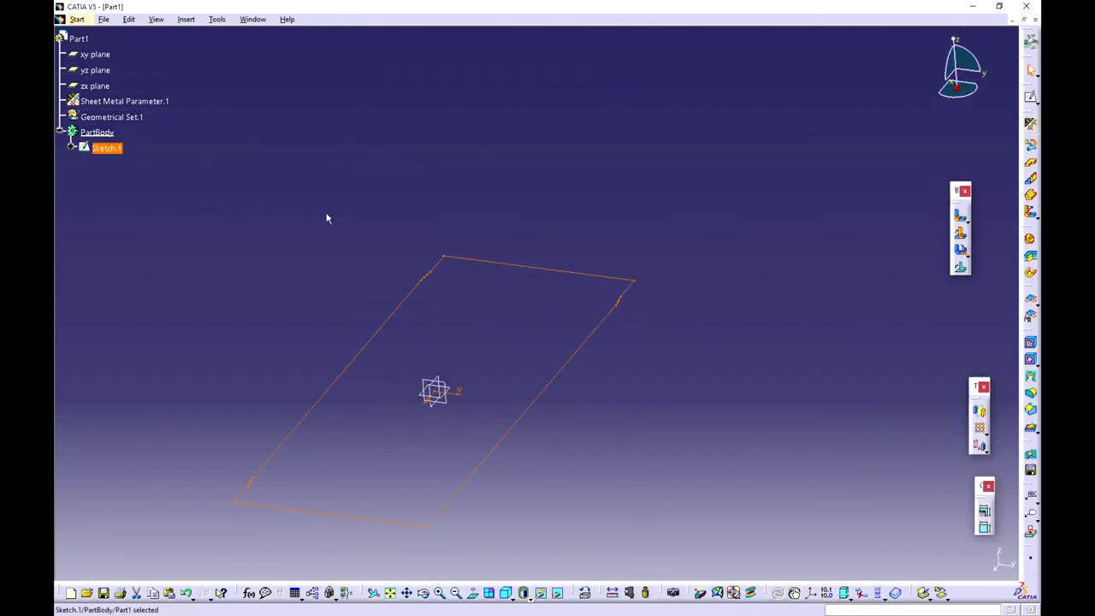
# Create a sheet metal wall using Sketch.1 as its profile
pyautogui.click(623, 330)
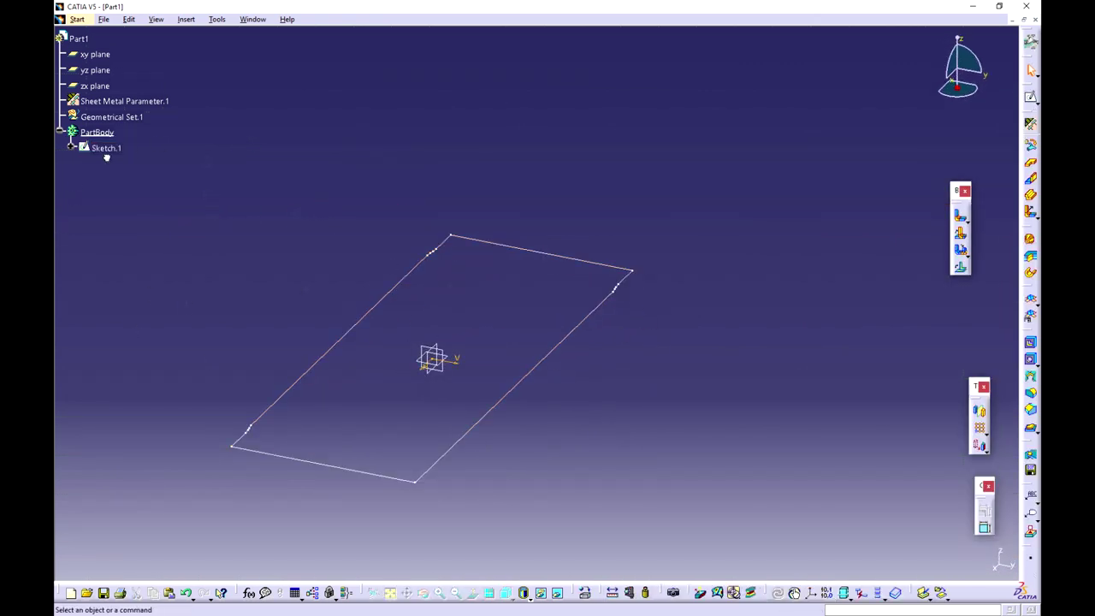
pyautogui.click(106, 151)
pyautogui.click(1031, 163)
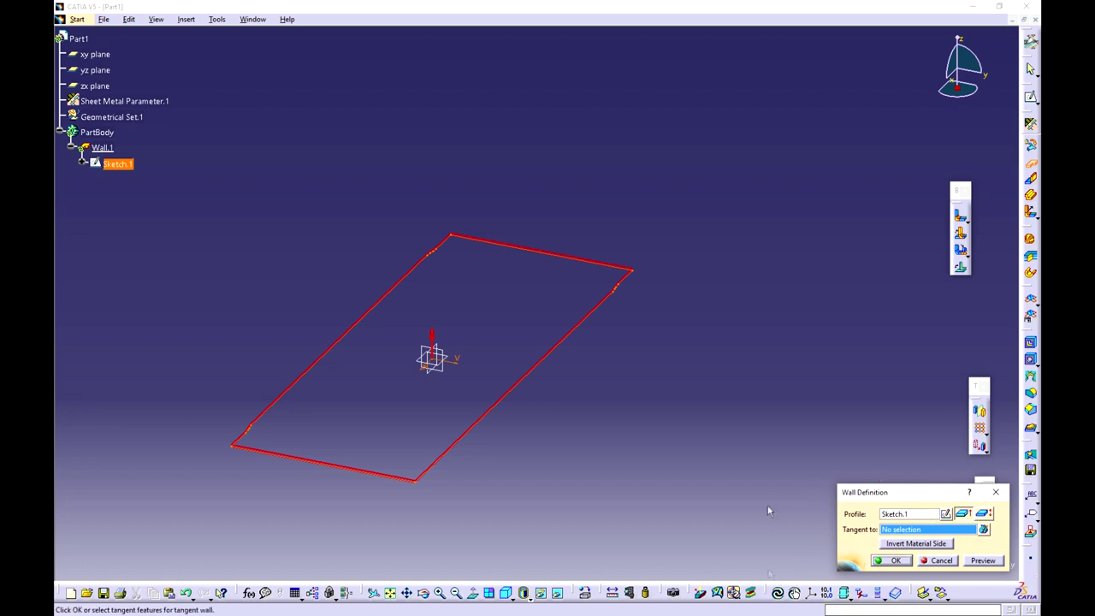
pyautogui.click(883, 562)
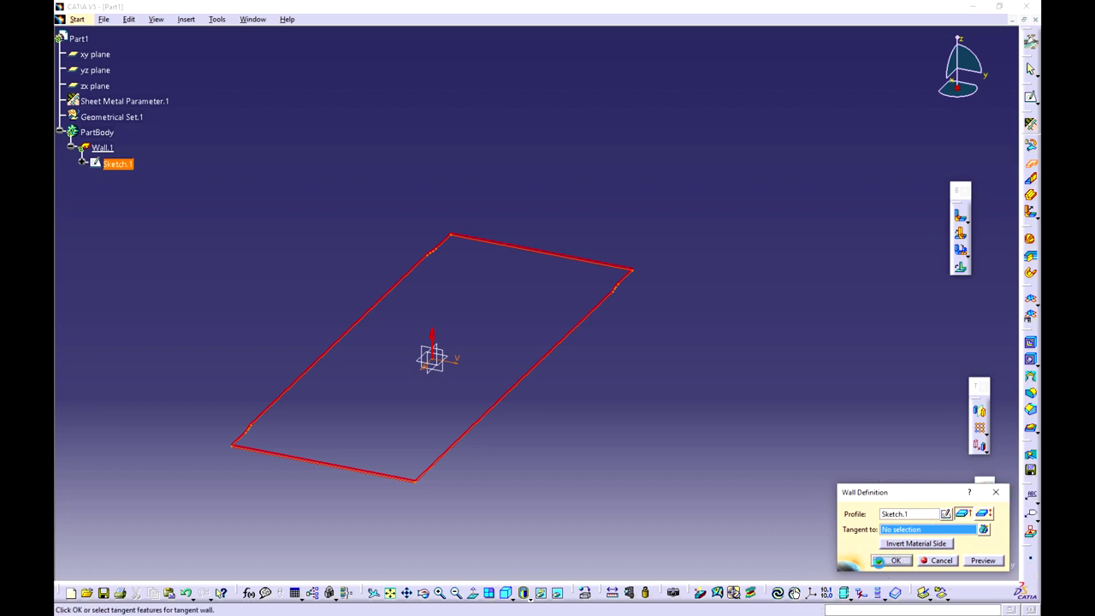
pyautogui.click(154, 300)
# Start a 10 mm, 90° flange with 2 mm radius and select the edges of one corner step and the adjoining long edge
pyautogui.moveTo(266, 451); pyautogui.dragTo(519, 385, button='middle')
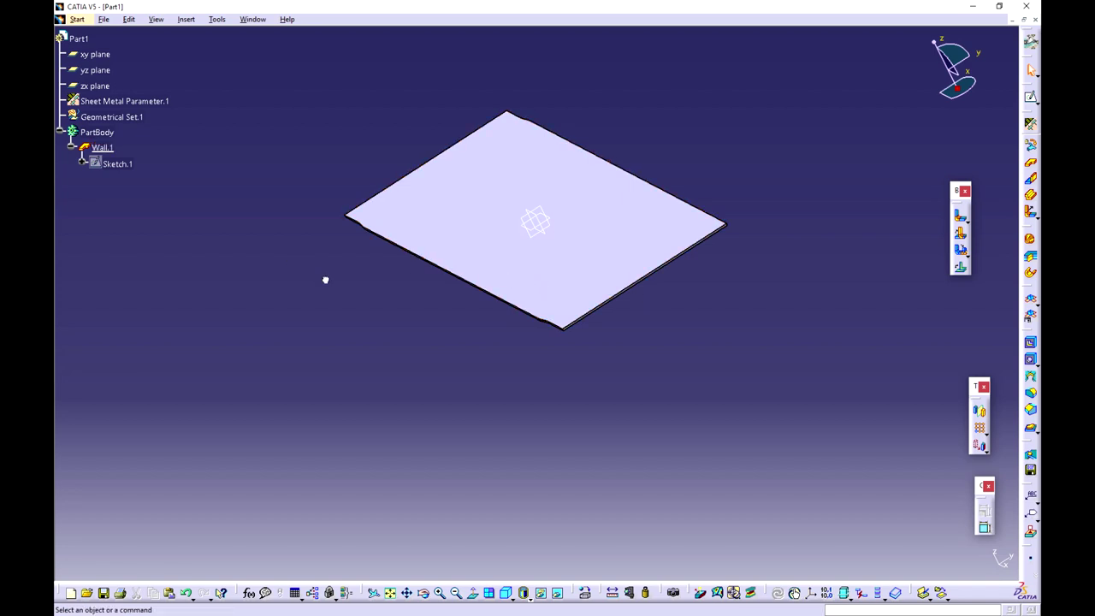
pyautogui.moveTo(501, 342); pyautogui.dragTo(438, 401, button='middle')
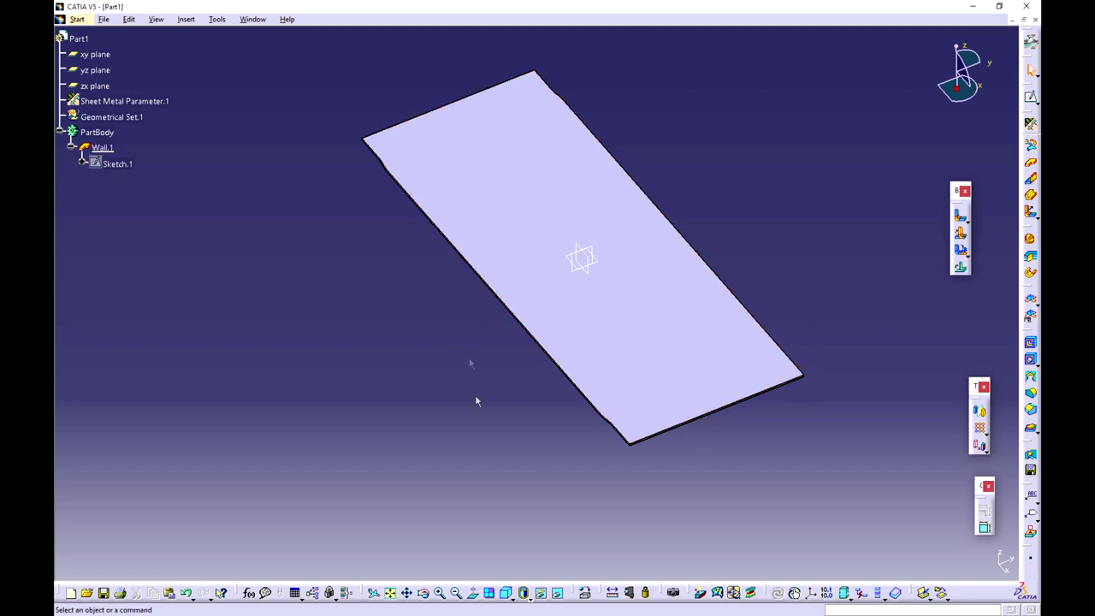
pyautogui.click(1031, 214)
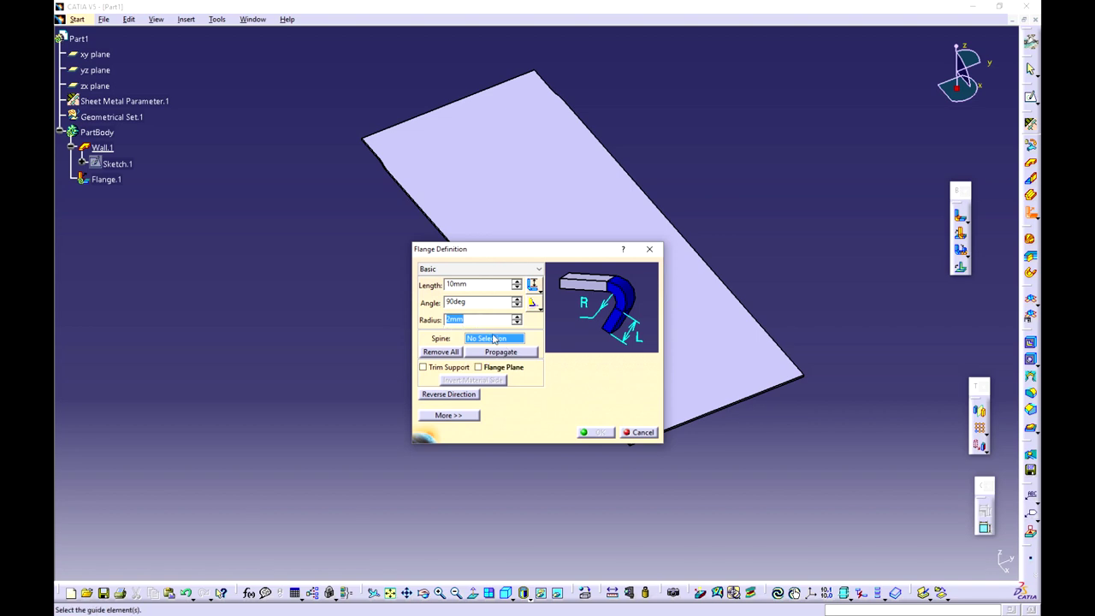
pyautogui.moveTo(504, 250); pyautogui.dragTo(184, 303)
pyautogui.moveTo(553, 408); pyautogui.dragTo(709, 462, button='middle')
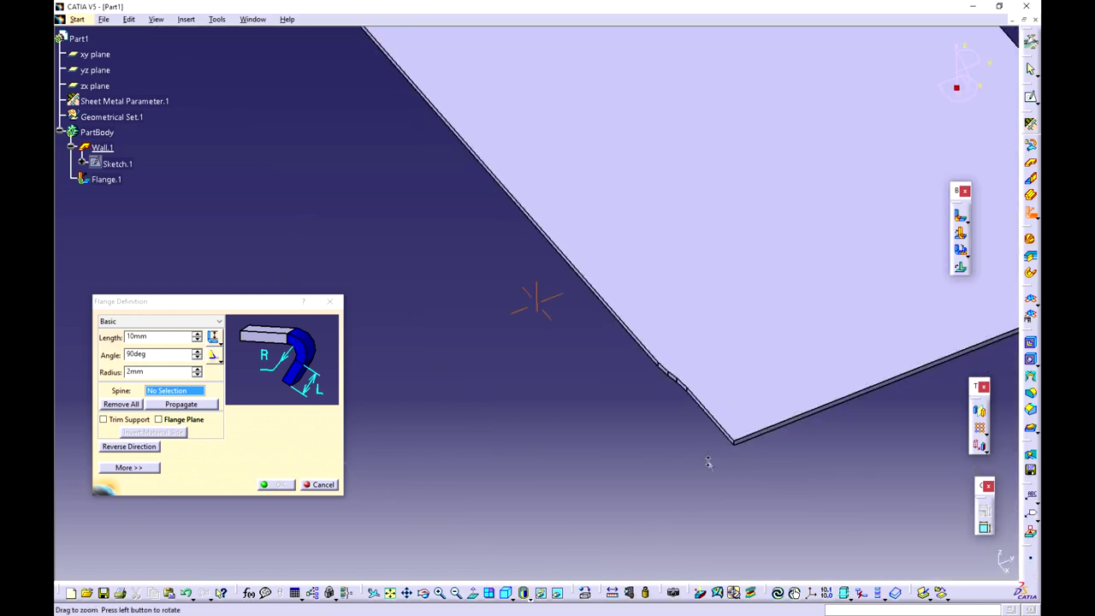
pyautogui.click(690, 388)
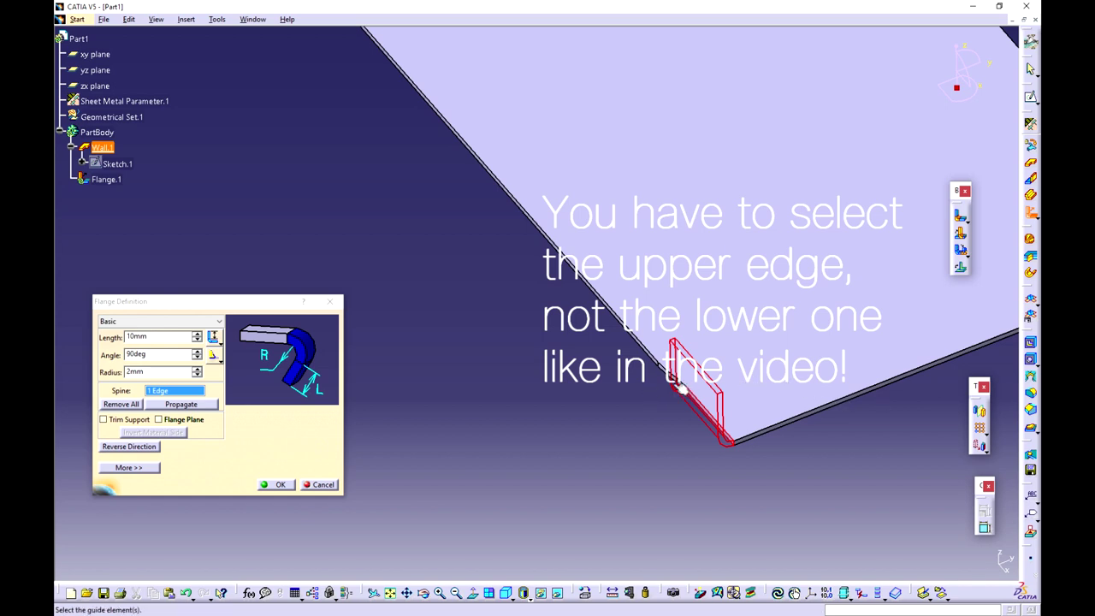
pyautogui.click(679, 385)
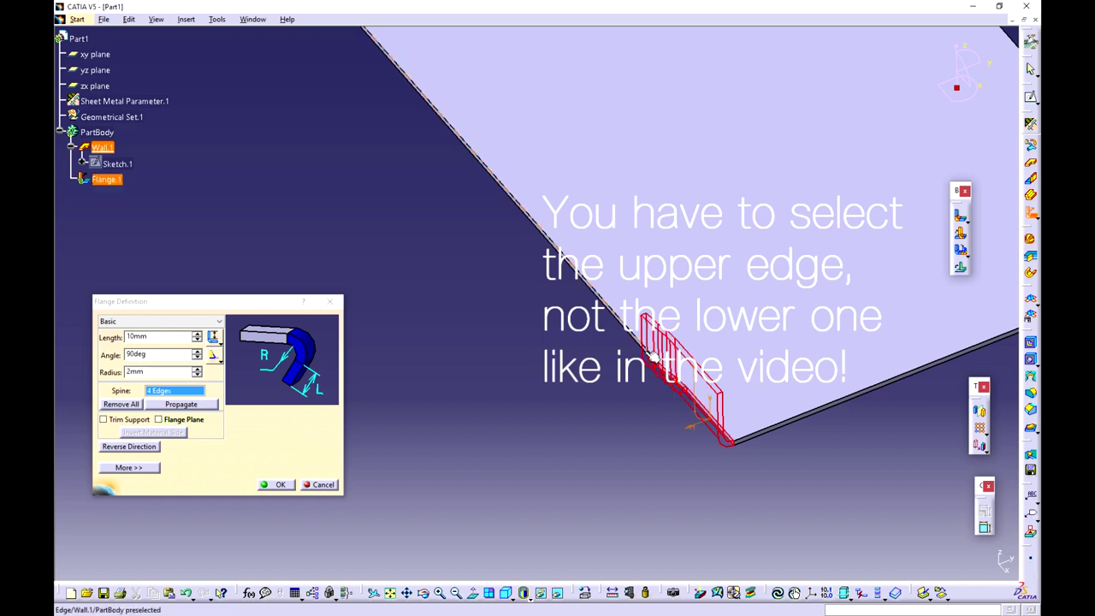
pyautogui.click(634, 351)
# Add the end and corner step edges at the far end of the long side to the spine and create the flange
pyautogui.moveTo(449, 243); pyautogui.dragTo(836, 393, button='middle')
pyautogui.moveTo(782, 339); pyautogui.dragTo(556, 349, button='middle')
pyautogui.moveTo(556, 349); pyautogui.dragTo(567, 157, button='middle')
pyautogui.moveTo(627, 401); pyautogui.dragTo(697, 218, button='middle')
pyautogui.click(636, 300)
pyautogui.click(619, 282)
pyautogui.click(599, 267)
pyautogui.click(561, 242)
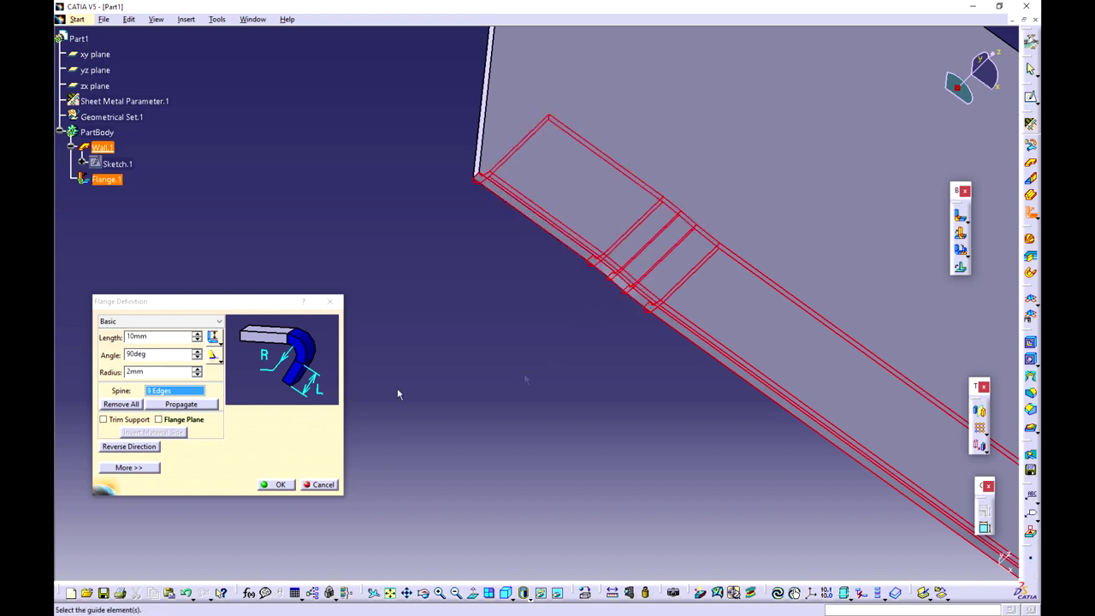
pyautogui.click(278, 485)
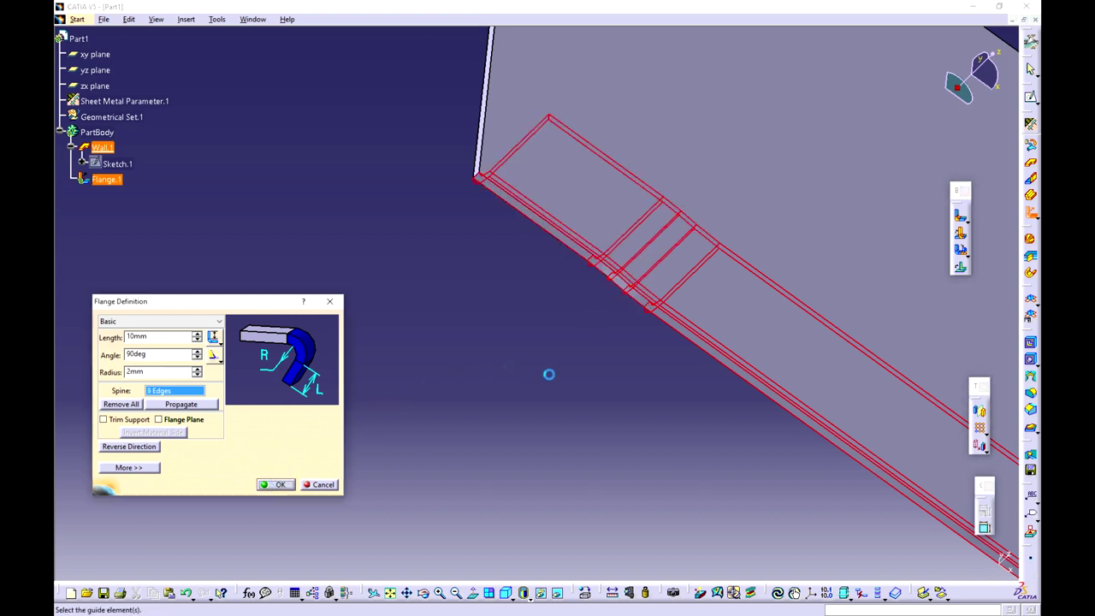
# Add a 10 mm, 90° flange with 2 mm radius along one short edge of the wall
pyautogui.moveTo(372, 359); pyautogui.dragTo(486, 153, button='middle')
pyautogui.moveTo(482, 257); pyautogui.dragTo(596, 235, button='middle')
pyautogui.moveTo(595, 236); pyautogui.dragTo(597, 381, button='middle')
pyautogui.moveTo(432, 298); pyautogui.dragTo(425, 358, button='middle')
pyautogui.moveTo(425, 358); pyautogui.dragTo(539, 312, button='middle')
pyautogui.click(1031, 211)
pyautogui.moveTo(591, 238); pyautogui.dragTo(505, 400, button='middle')
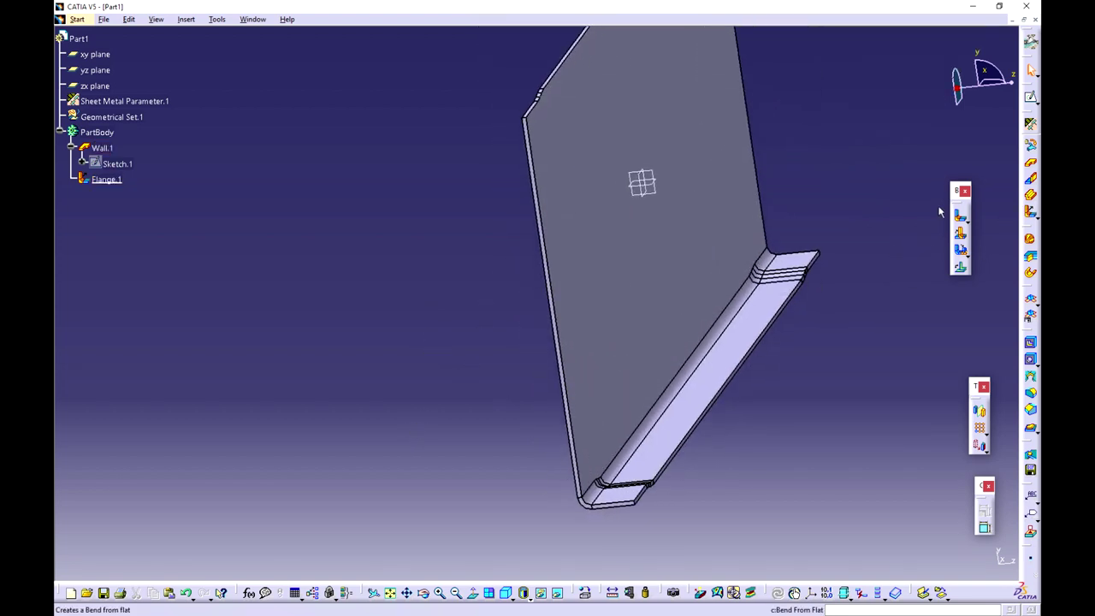
pyautogui.click(1029, 212)
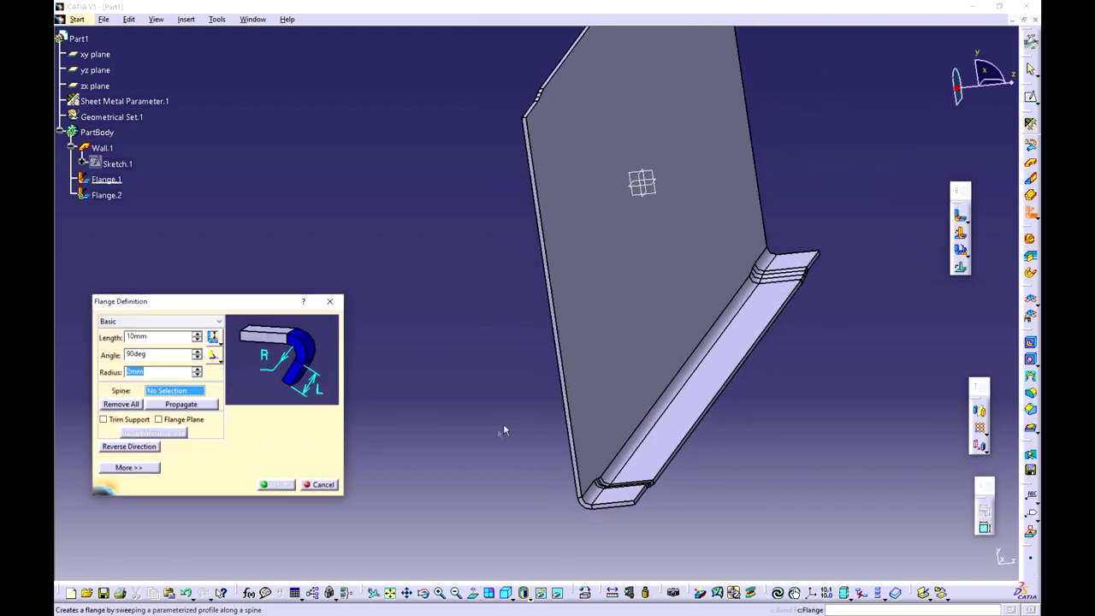
pyautogui.click(569, 414)
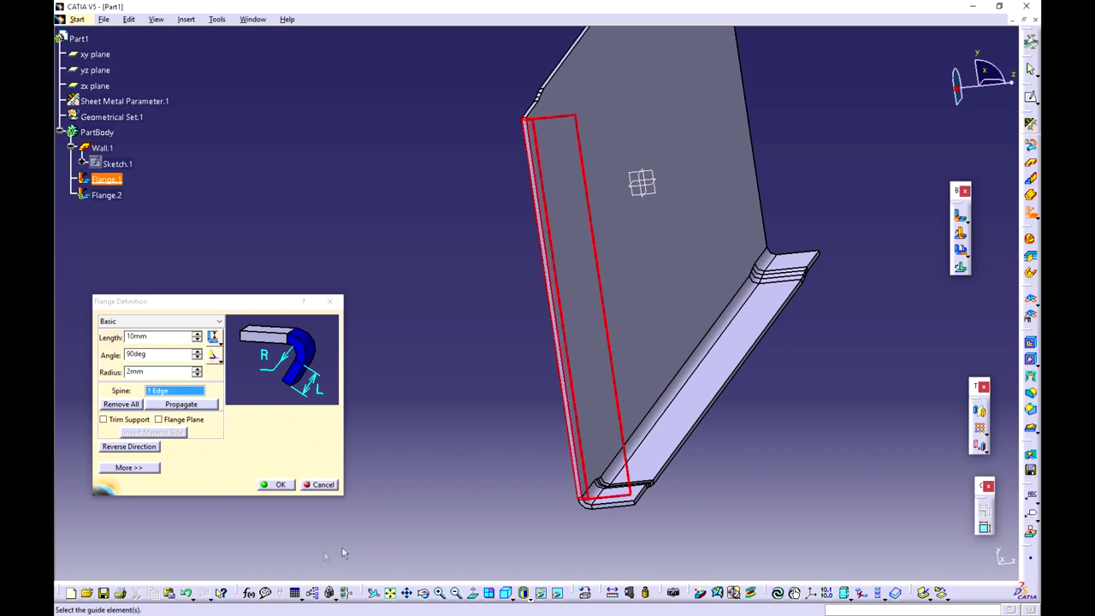
pyautogui.click(270, 485)
# Select the end edge and corner step edges of the opposite long side as the spine of a 10 mm, 90° flange
pyautogui.moveTo(438, 140); pyautogui.dragTo(485, 344, button='middle')
pyautogui.click(552, 402)
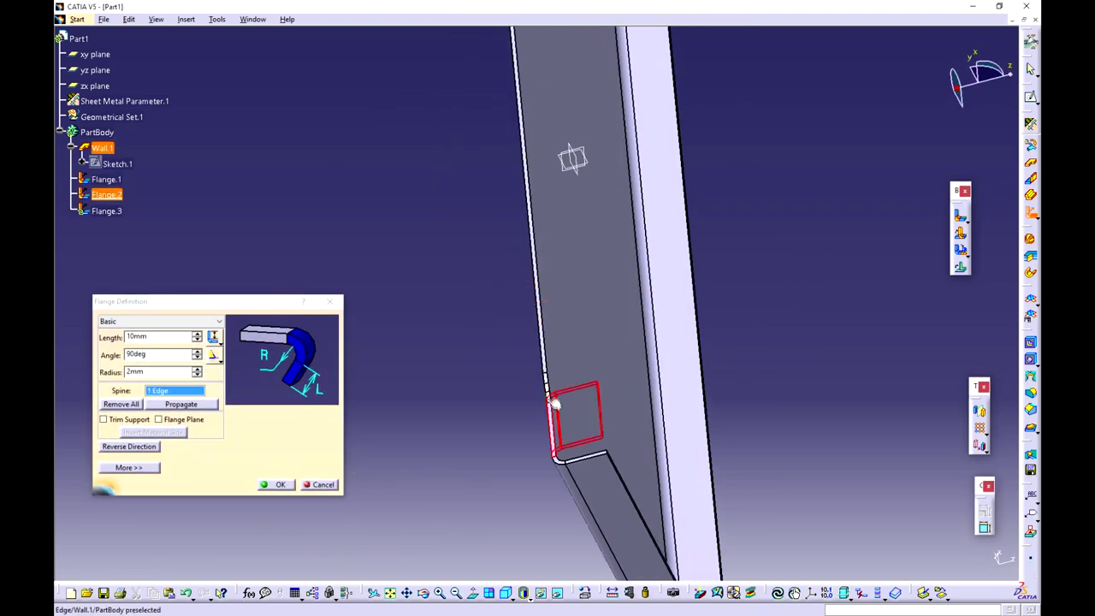
pyautogui.click(548, 389)
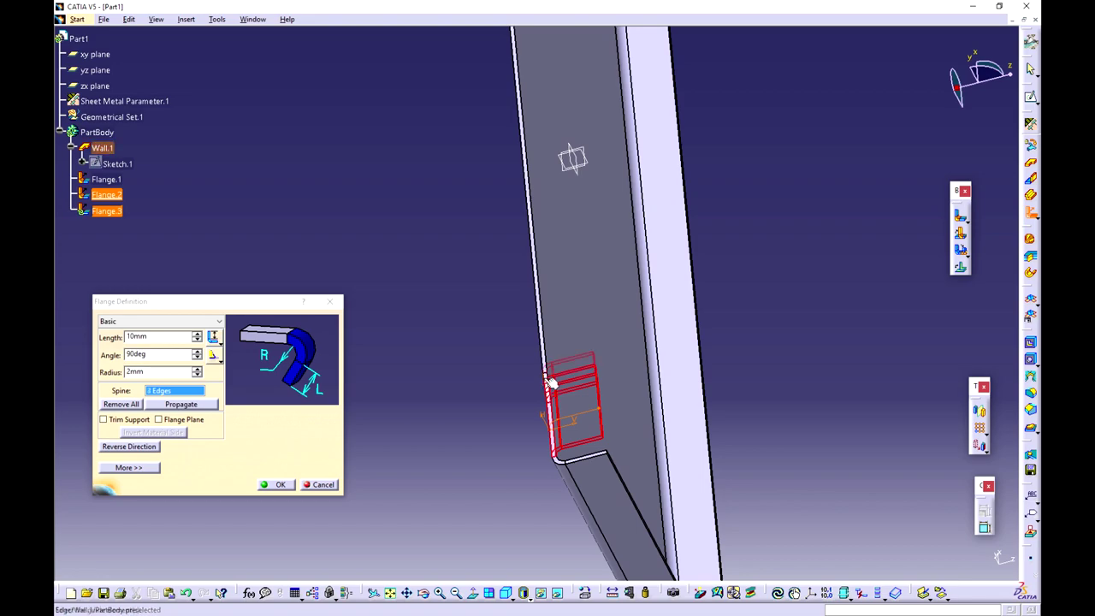
pyautogui.click(547, 380)
pyautogui.middleClick(596, 453)
pyautogui.moveTo(595, 453); pyautogui.dragTo(856, 565, button='middle')
pyautogui.moveTo(342, 146); pyautogui.dragTo(523, 335, button='middle')
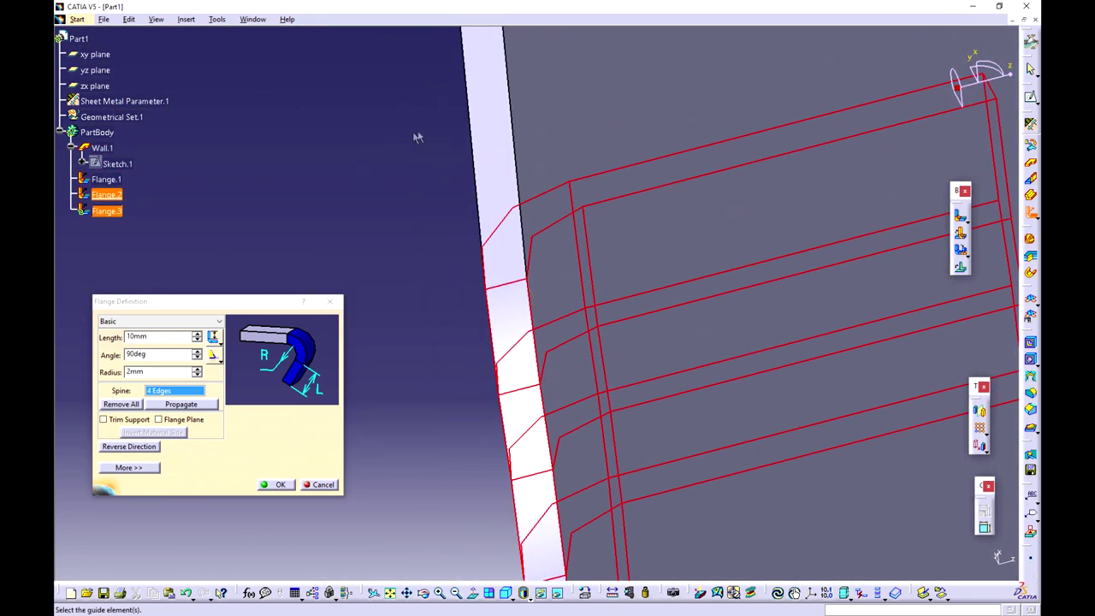
# Add the remaining long edge to the spine and create the flange along the second long side
pyautogui.moveTo(716, 308); pyautogui.dragTo(345, 211, button='middle')
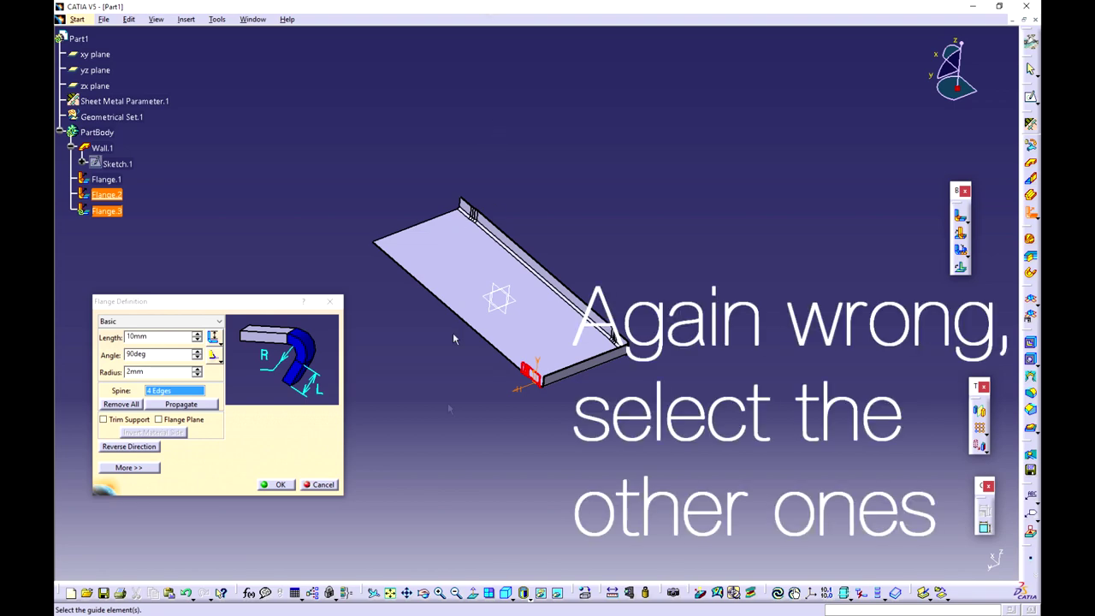
pyautogui.moveTo(444, 343); pyautogui.dragTo(497, 200, button='middle')
pyautogui.moveTo(342, 479); pyautogui.dragTo(628, 214, button='middle')
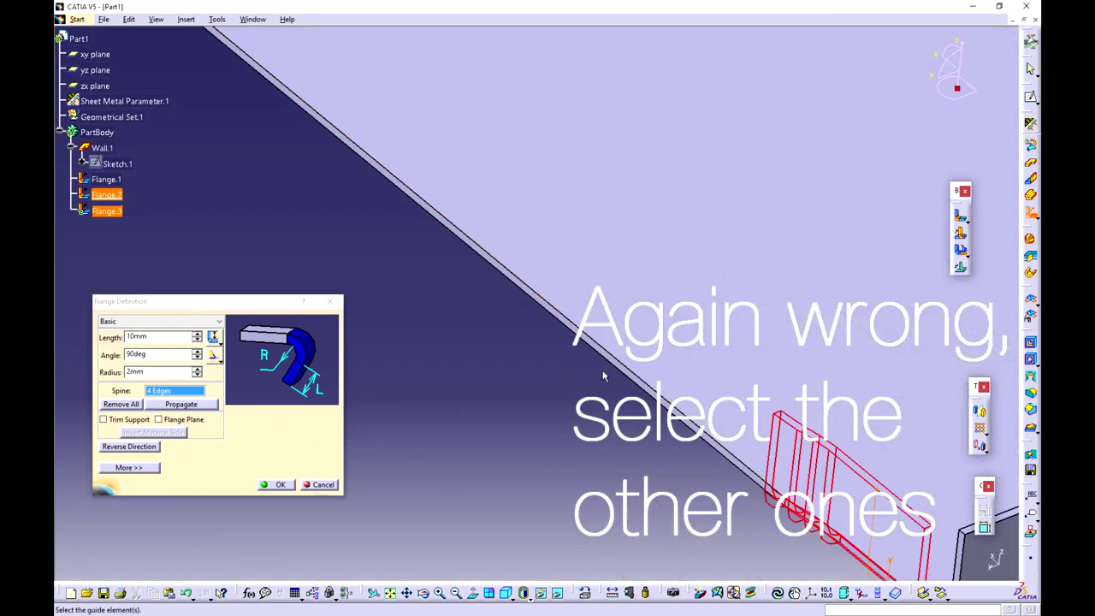
pyautogui.click(615, 366)
pyautogui.moveTo(481, 298); pyautogui.dragTo(541, 421, button='middle')
pyautogui.click(276, 484)
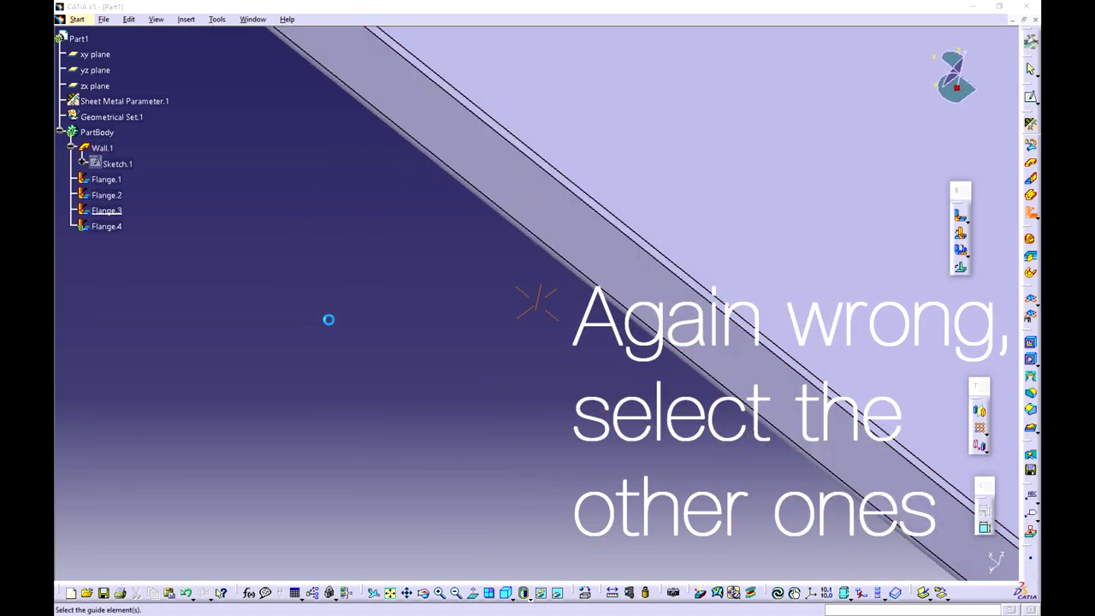
# Add a 10 mm, 90° flange along the remaining short edge and end the Flange command
pyautogui.moveTo(351, 229); pyautogui.dragTo(590, 413, button='middle')
pyautogui.moveTo(298, 161); pyautogui.dragTo(438, 266, button='middle')
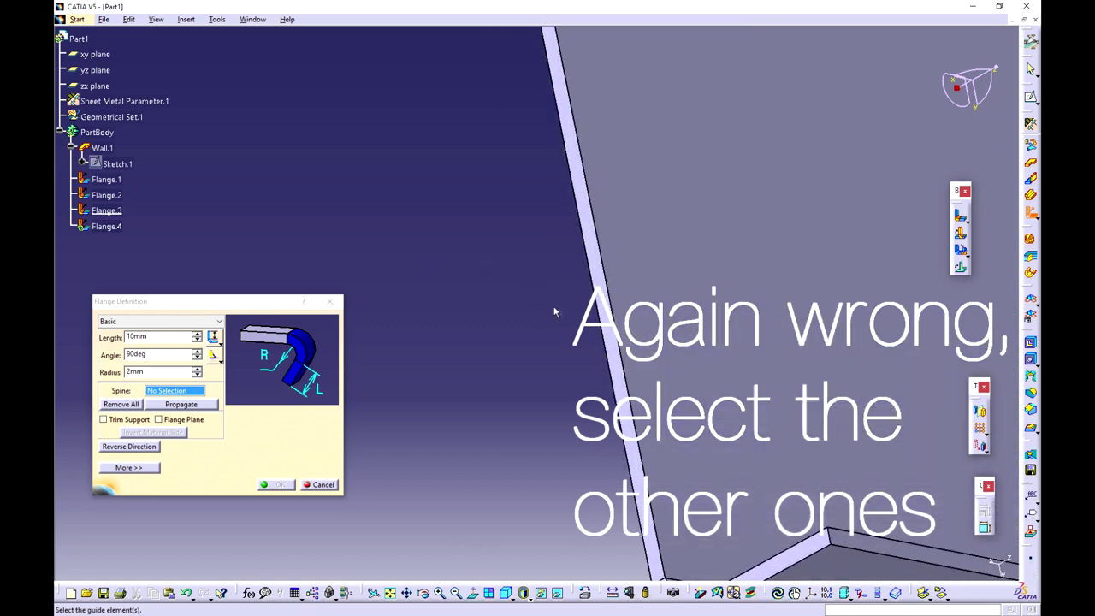
pyautogui.click(602, 311)
pyautogui.click(275, 485)
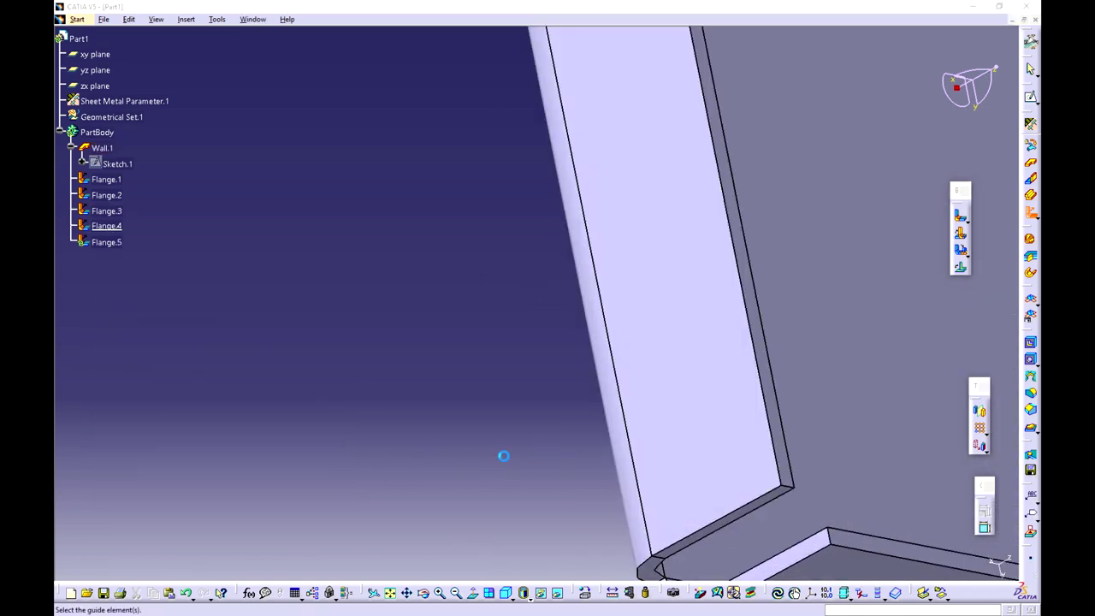
pyautogui.click(324, 485)
# Unfold the part to examine its flat pattern, and fold it back to the 3D view
pyautogui.moveTo(629, 343); pyautogui.dragTo(495, 390, button='middle')
pyautogui.moveTo(744, 310); pyautogui.dragTo(590, 309, button='middle')
pyautogui.scroll(-2, 856, 350)
pyautogui.scroll(4, 838, 326)
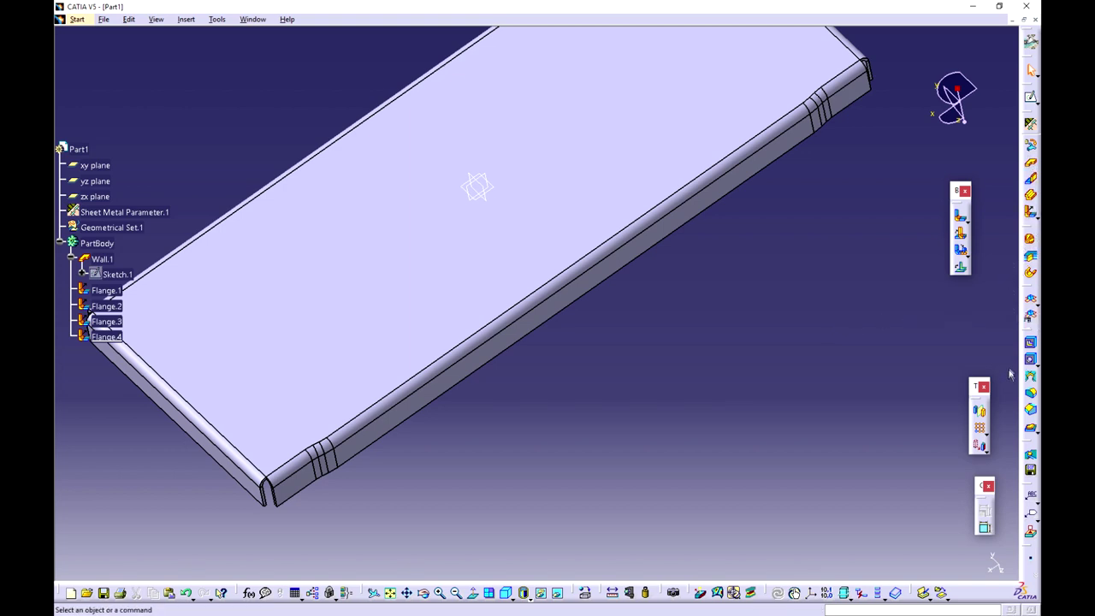
pyautogui.click(1032, 301)
pyautogui.keyDown('ctrl'); pyautogui.moveTo(564, 391); pyautogui.dragTo(588, 362, button='middle'); pyautogui.keyUp('ctrl')
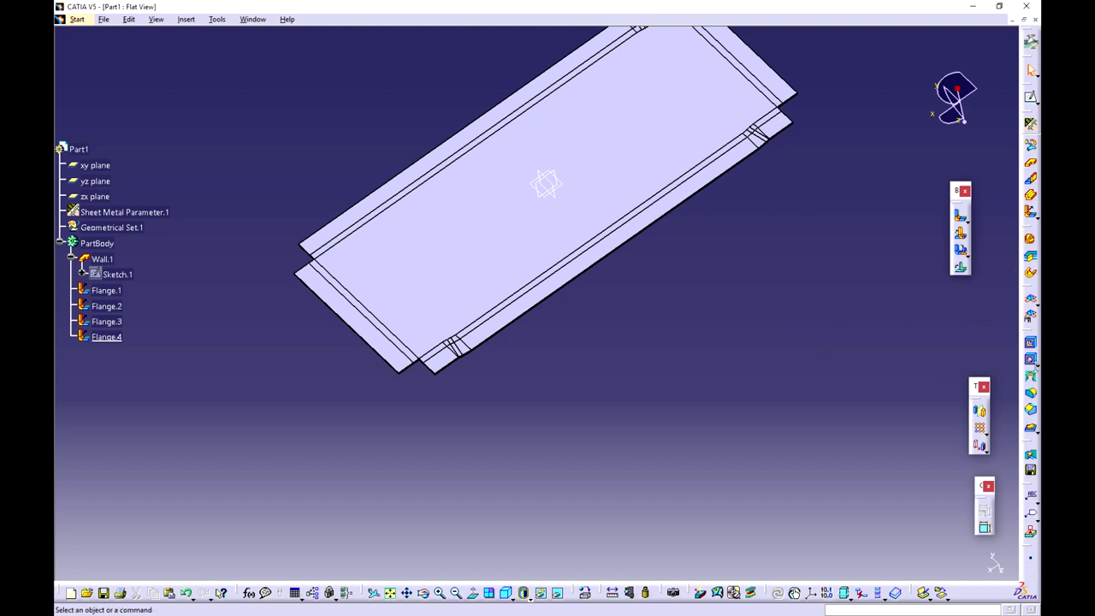
pyautogui.moveTo(770, 176); pyautogui.dragTo(781, 250, button='middle')
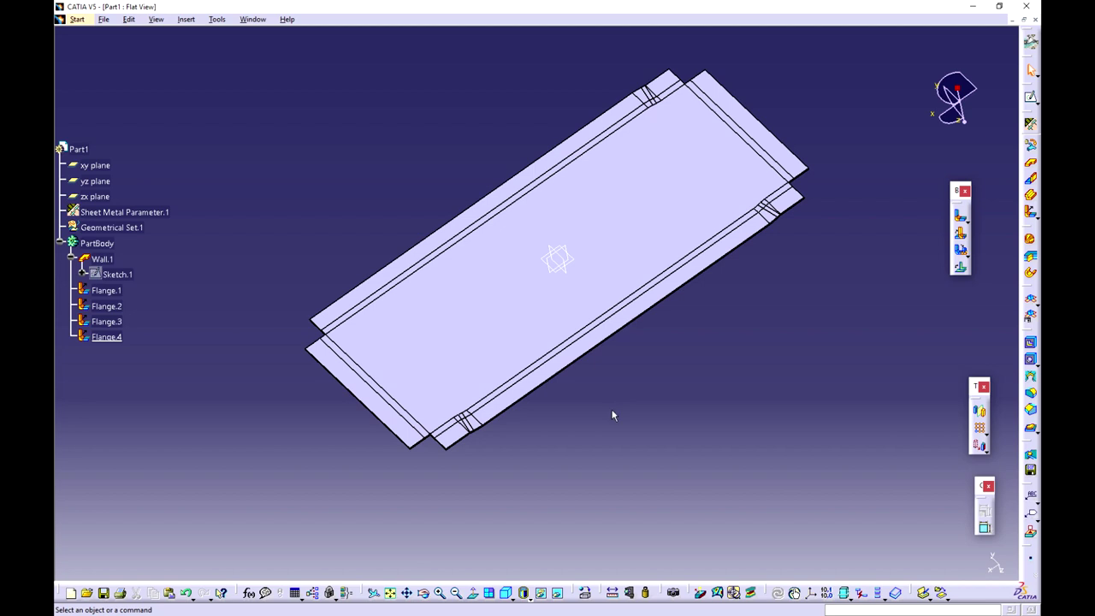
pyautogui.click(1030, 299)
pyautogui.moveTo(648, 442); pyautogui.dragTo(676, 444, button='middle')
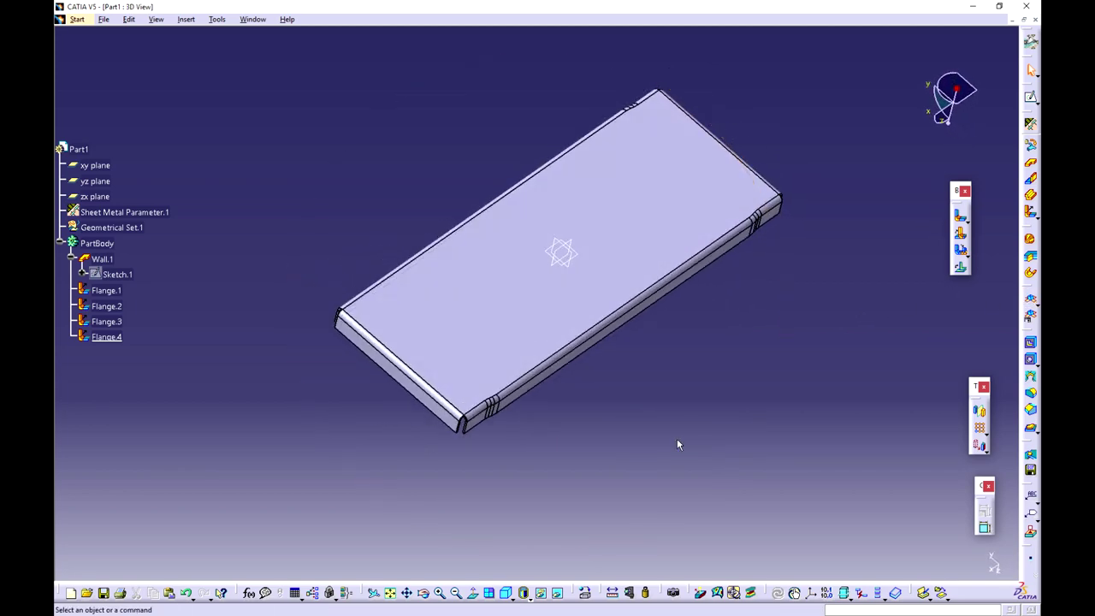
pyautogui.moveTo(318, 391); pyautogui.dragTo(313, 433, button='middle')
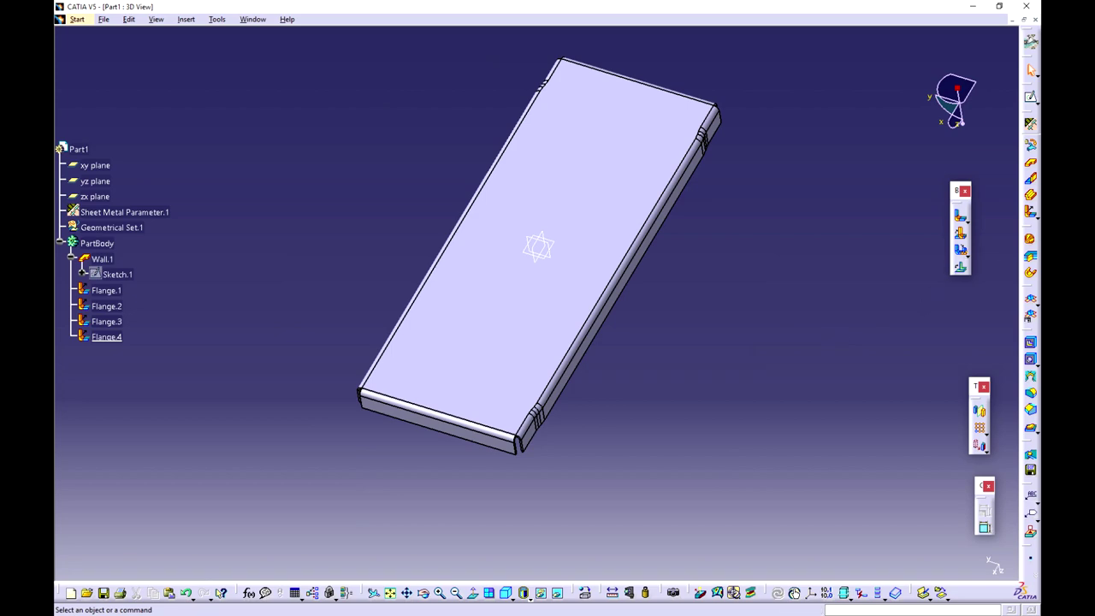
# Unfold the part and create a circular corner relief between the bend faces of Flange.1 and Flange.4
pyautogui.click(1031, 301)
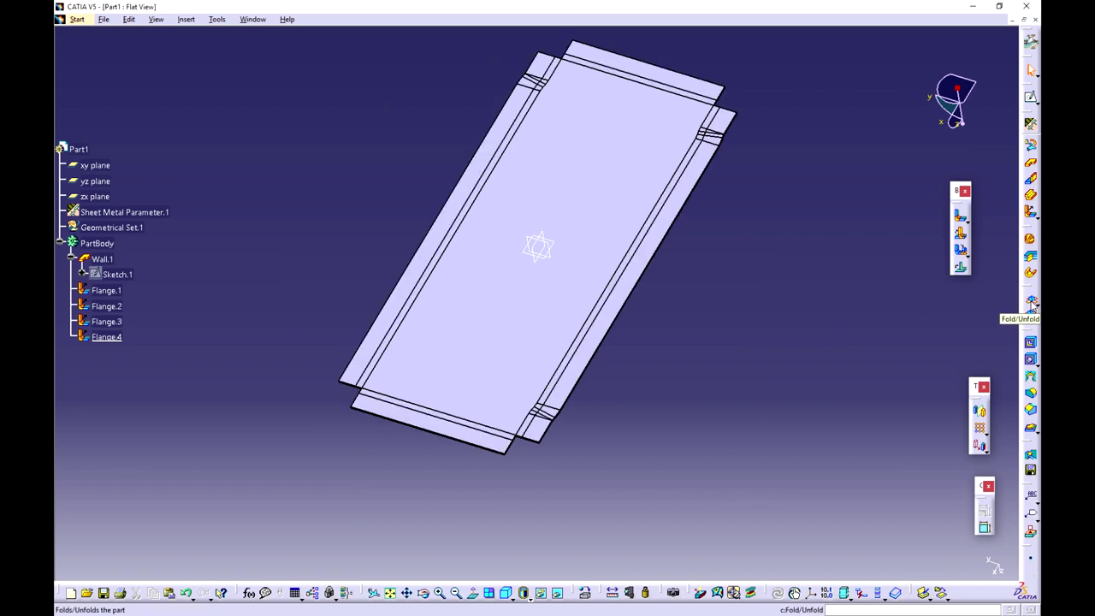
pyautogui.moveTo(693, 406); pyautogui.dragTo(392, 334, button='middle')
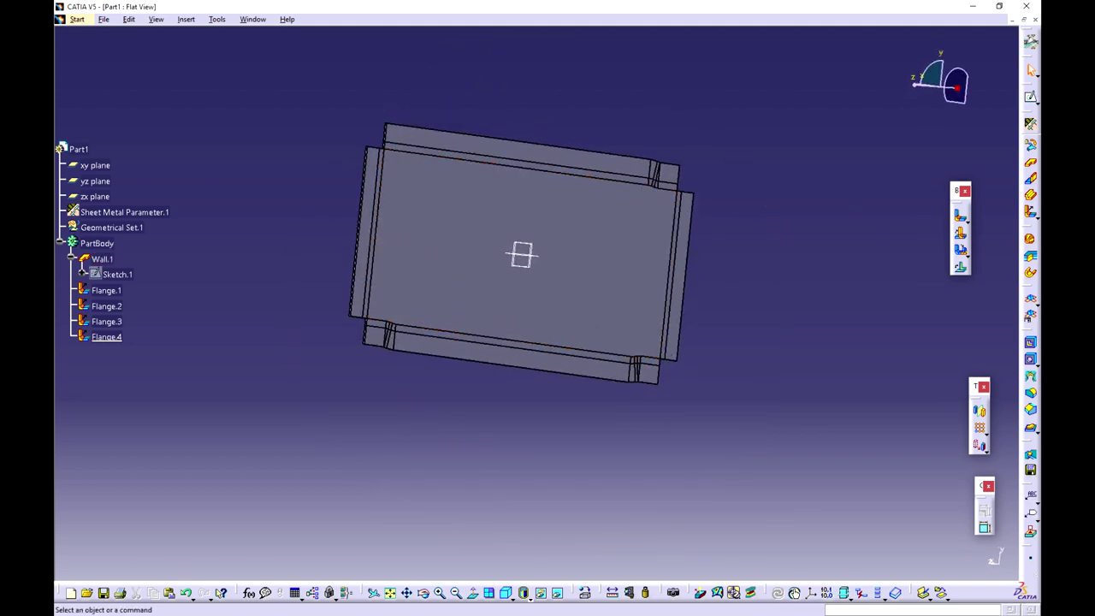
pyautogui.moveTo(197, 398); pyautogui.dragTo(567, 308, button='middle')
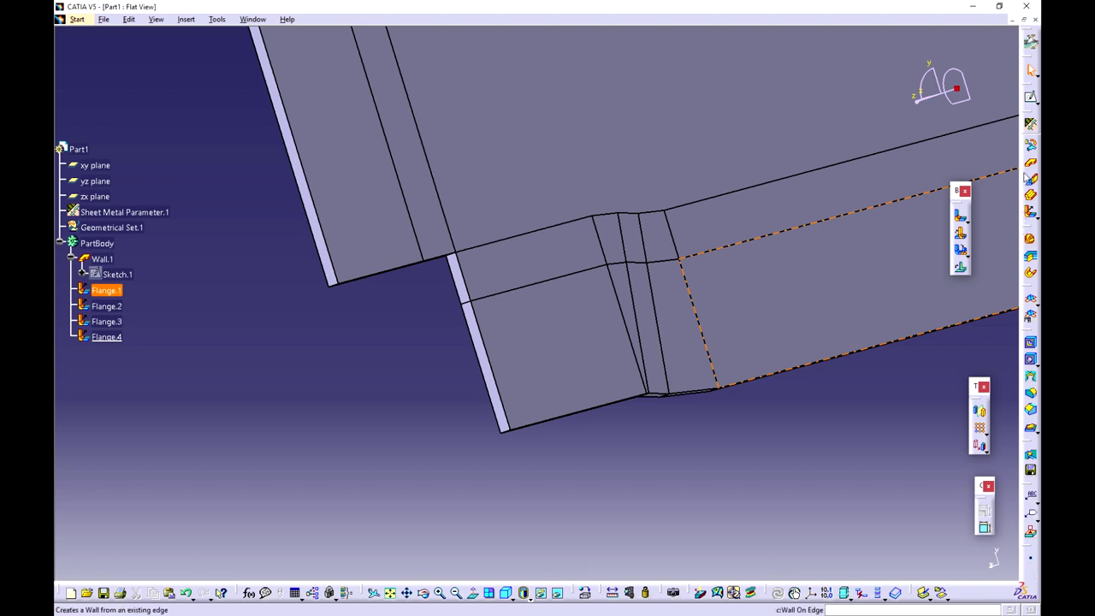
pyautogui.click(965, 236)
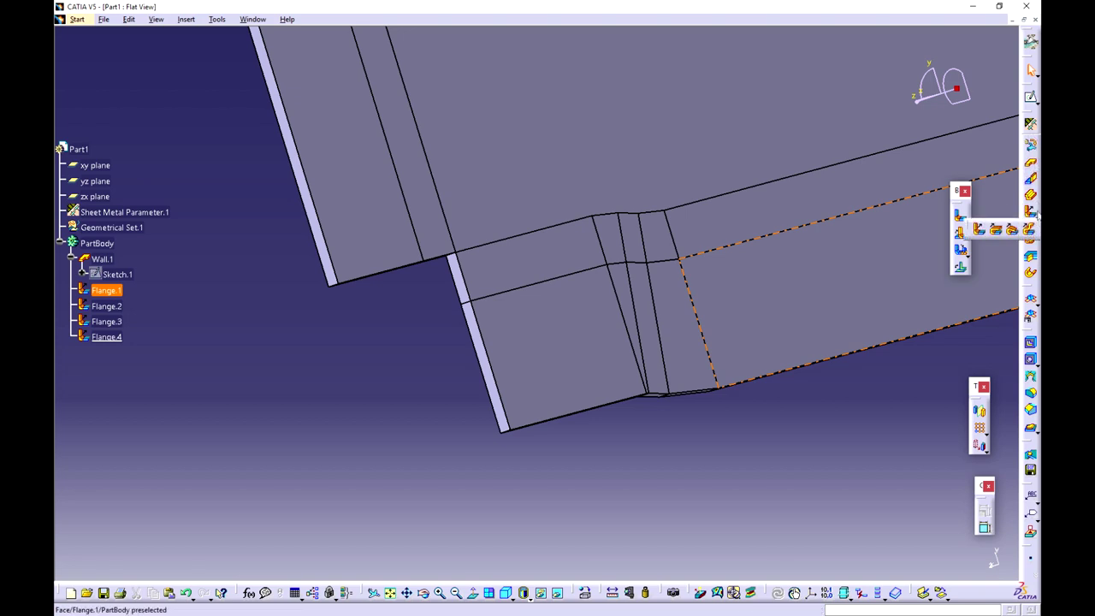
pyautogui.click(964, 250)
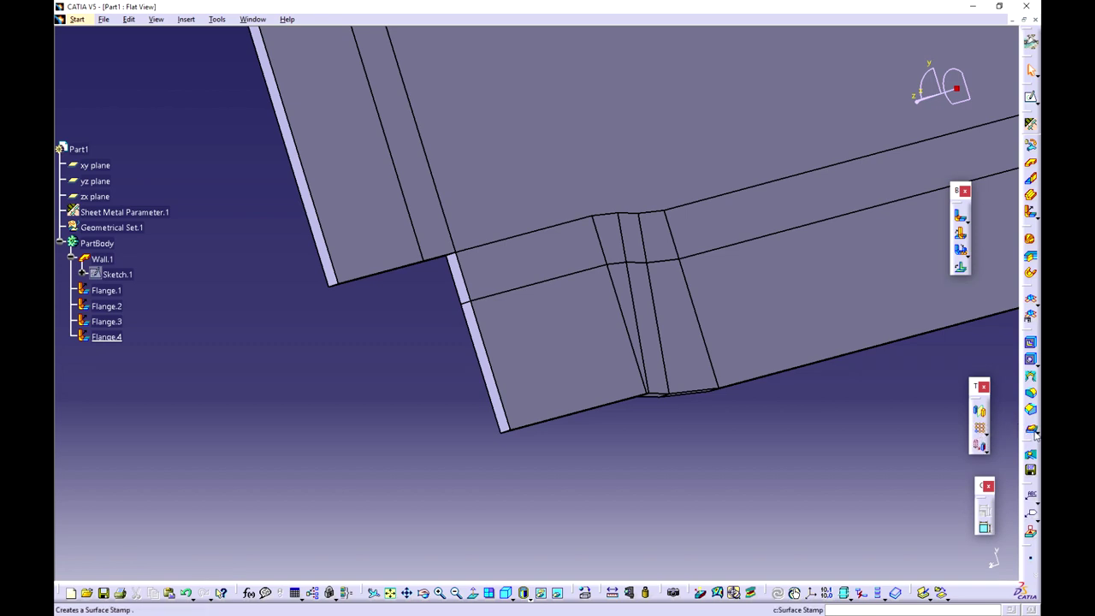
pyautogui.click(1035, 434)
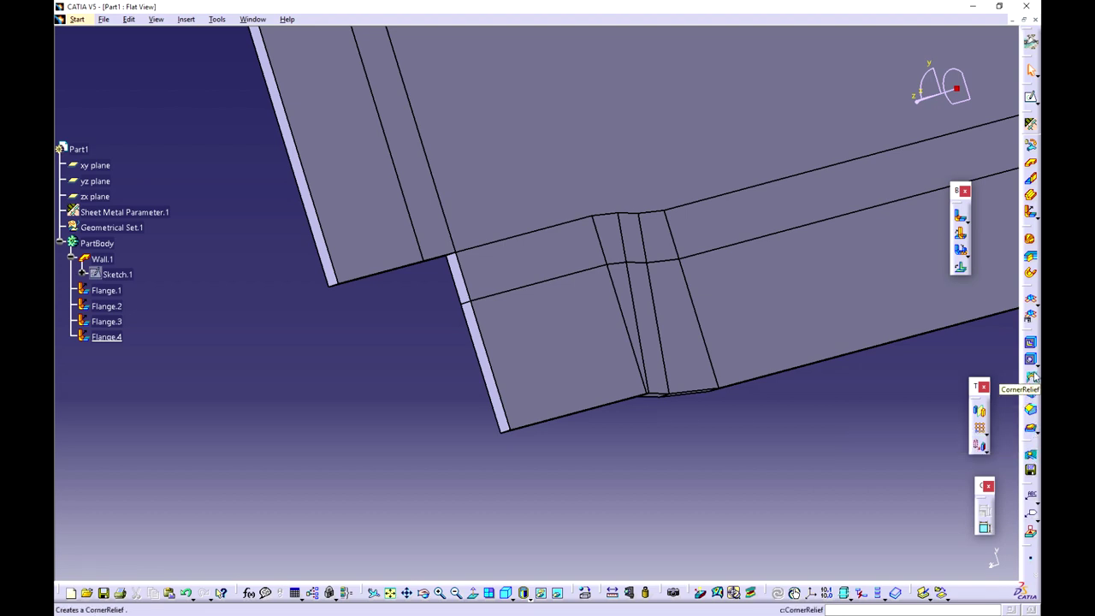
pyautogui.click(1033, 376)
pyautogui.click(513, 265)
pyautogui.click(422, 225)
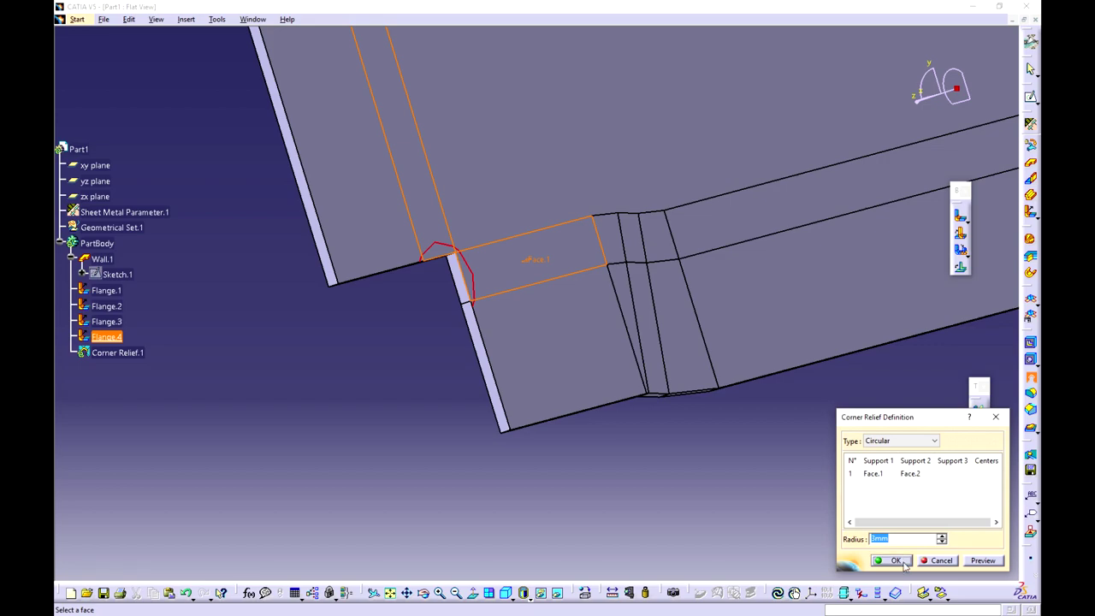
pyautogui.moveTo(626, 181); pyautogui.dragTo(687, 325, button='middle')
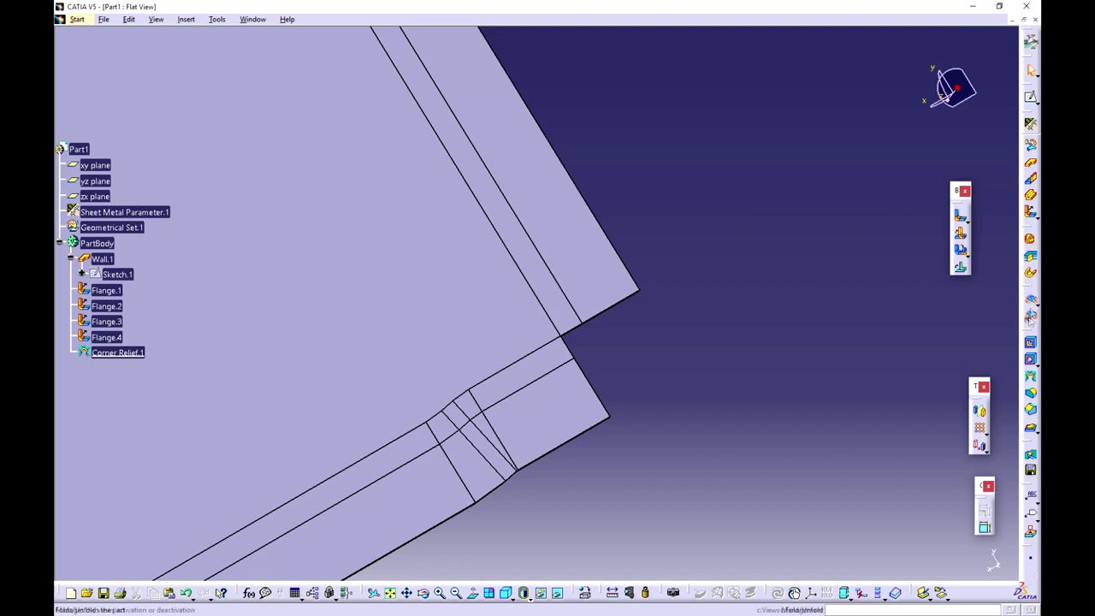
# Create a circular corner relief between the bend faces at the other end of Flange.1, where it meets Flange.2
pyautogui.click(1029, 376)
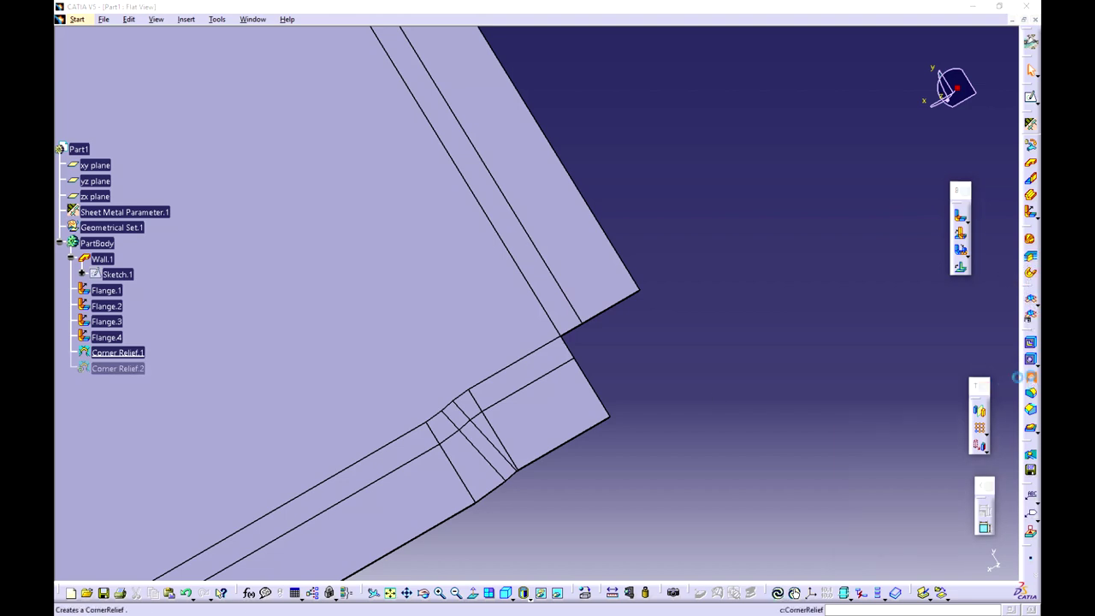
pyautogui.click(525, 385)
pyautogui.click(557, 310)
pyautogui.click(895, 560)
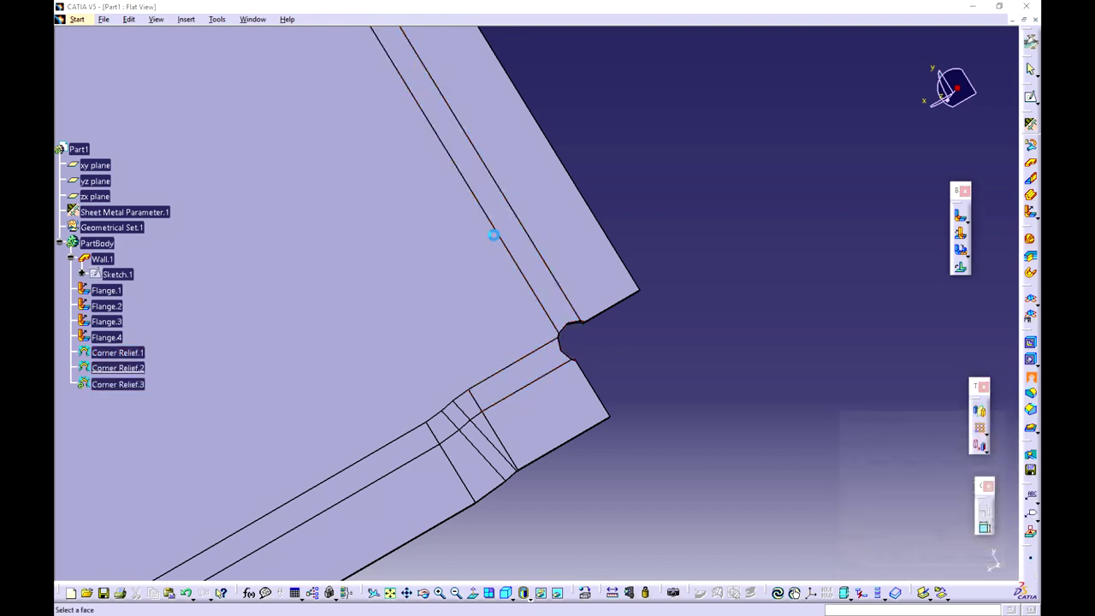
# Create a circular corner relief between the bend faces where Flange.2 meets Flange.3
pyautogui.moveTo(325, 47); pyautogui.dragTo(548, 295, button='middle')
pyautogui.click(490, 207)
pyautogui.click(561, 212)
pyautogui.click(893, 560)
# Create a circular corner relief between the bend faces at the last corner, where Flange.3 meets Flange.4
pyautogui.moveTo(337, 486); pyautogui.dragTo(648, 296, button='middle')
pyautogui.click(506, 271)
pyautogui.click(555, 349)
pyautogui.click(890, 560)
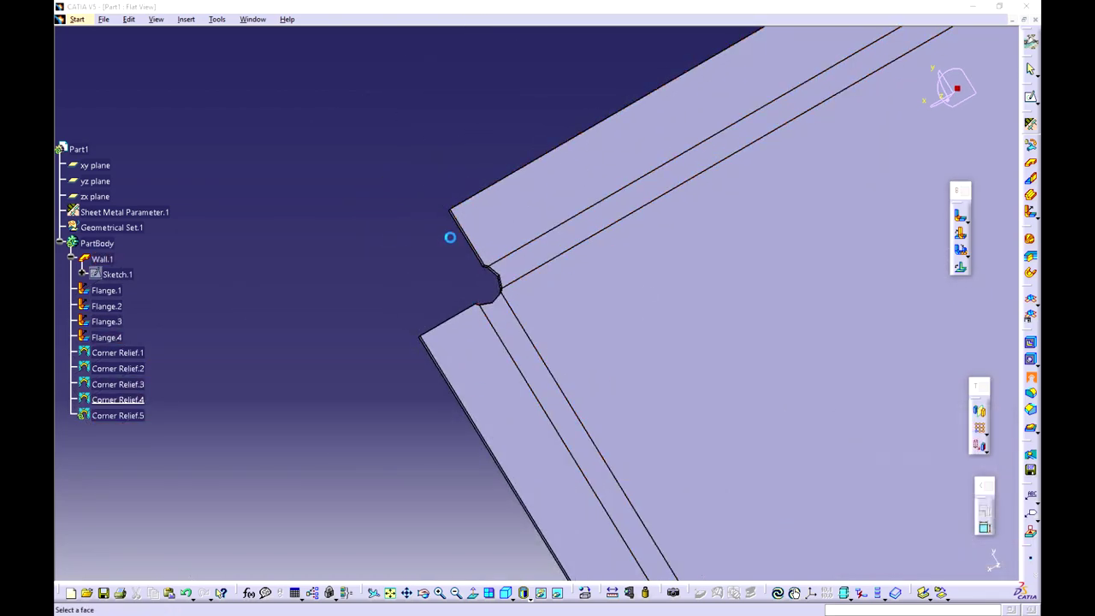
# Cancel the additional corner relief and fold the part back into its 3D shape
pyautogui.moveTo(447, 237); pyautogui.dragTo(433, 345, button='middle')
pyautogui.click(942, 560)
pyautogui.moveTo(807, 455); pyautogui.dragTo(587, 475, button='middle')
pyautogui.click(1030, 298)
pyautogui.moveTo(584, 409); pyautogui.dragTo(589, 318, button='middle')
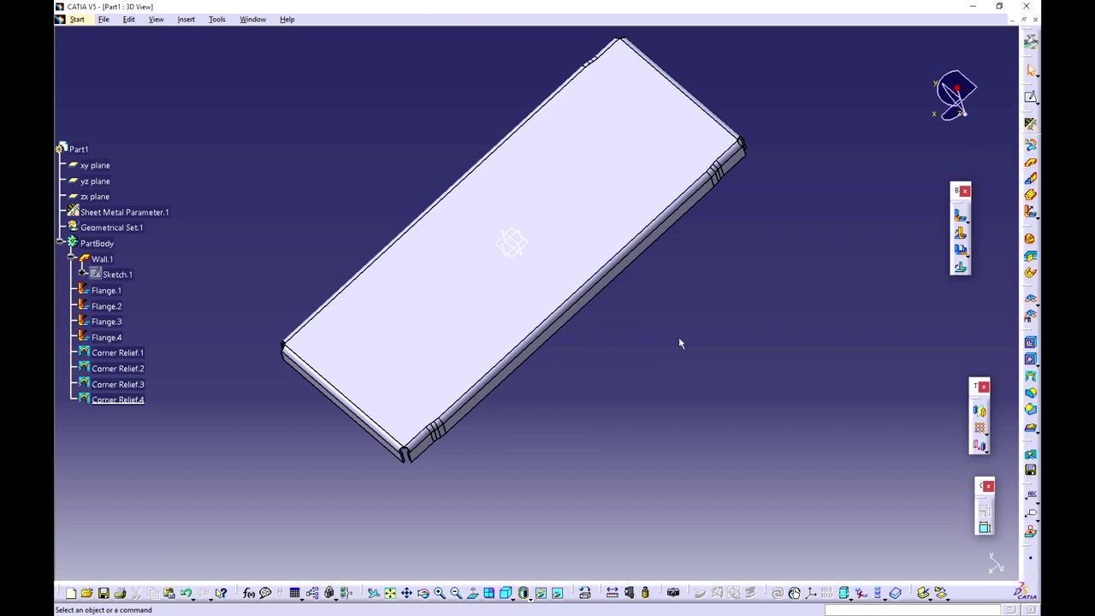
# Unfold the part to check its flat pattern with the corner reliefs, and fold it back
pyautogui.moveTo(684, 362); pyautogui.dragTo(738, 421, button='middle')
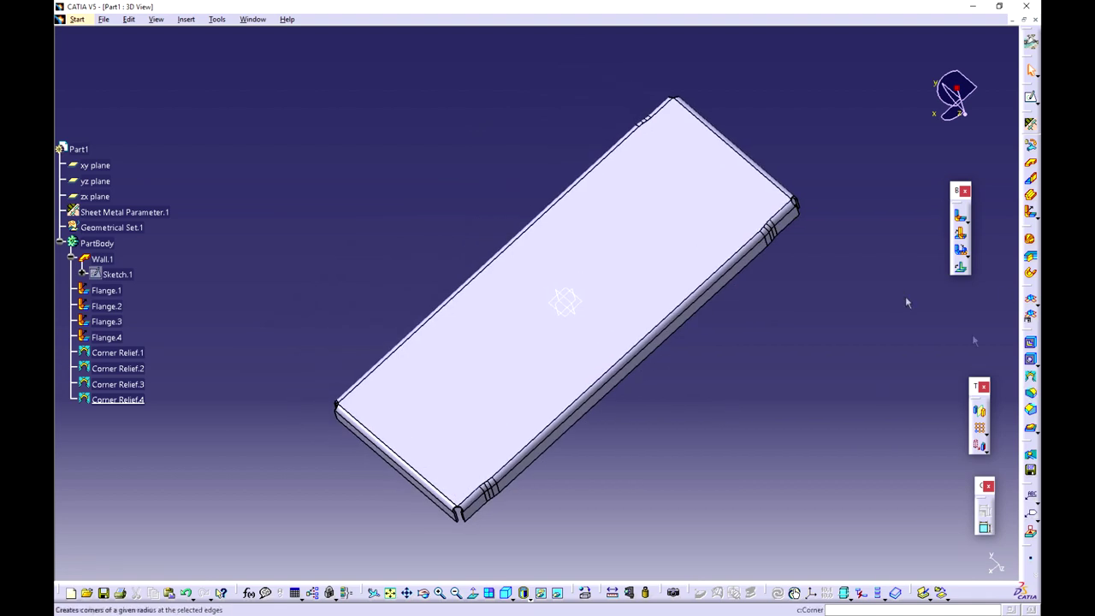
pyautogui.click(1029, 302)
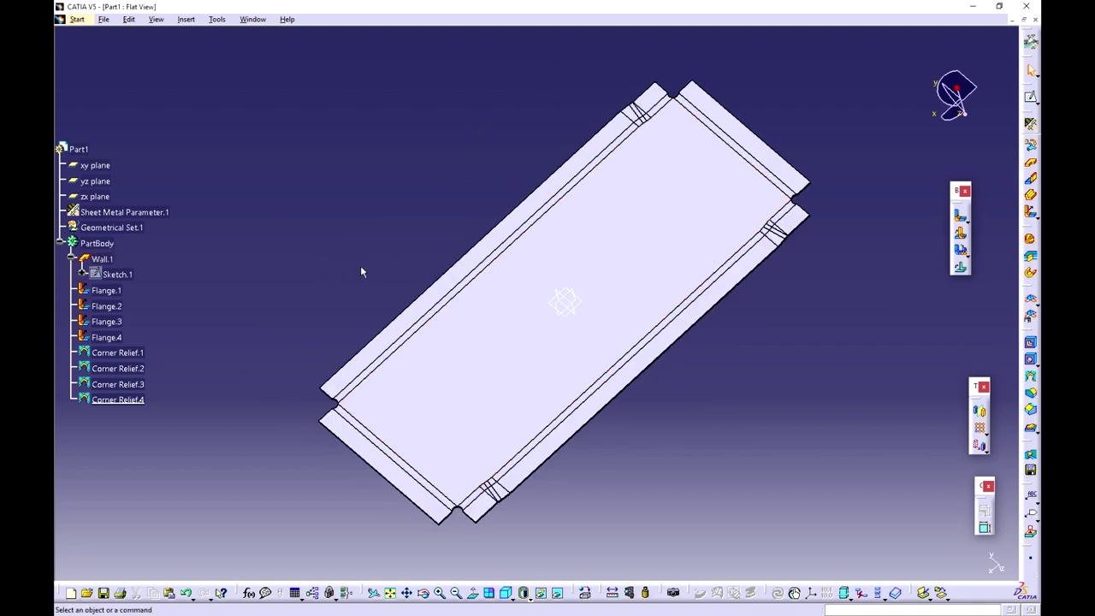
pyautogui.click(1032, 303)
# Start a sketch on the wall's large outer face and place a point on the horizontal axis, about 60 mm from the vertical axis
pyautogui.moveTo(406, 440); pyautogui.dragTo(438, 383, button='middle')
pyautogui.moveTo(570, 302); pyautogui.dragTo(556, 294, button='middle')
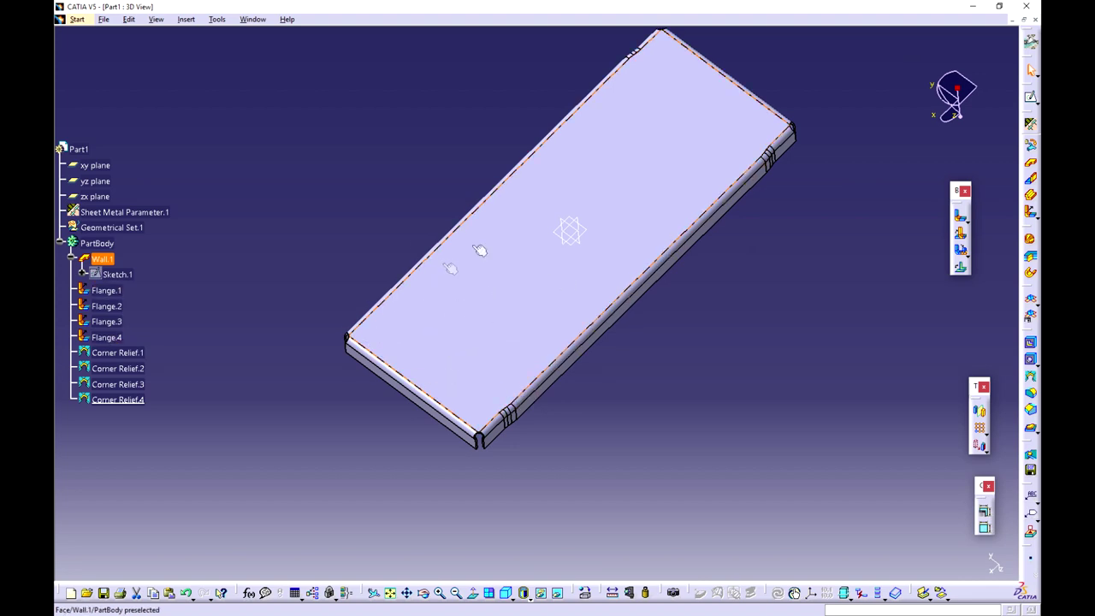
pyautogui.click(445, 347)
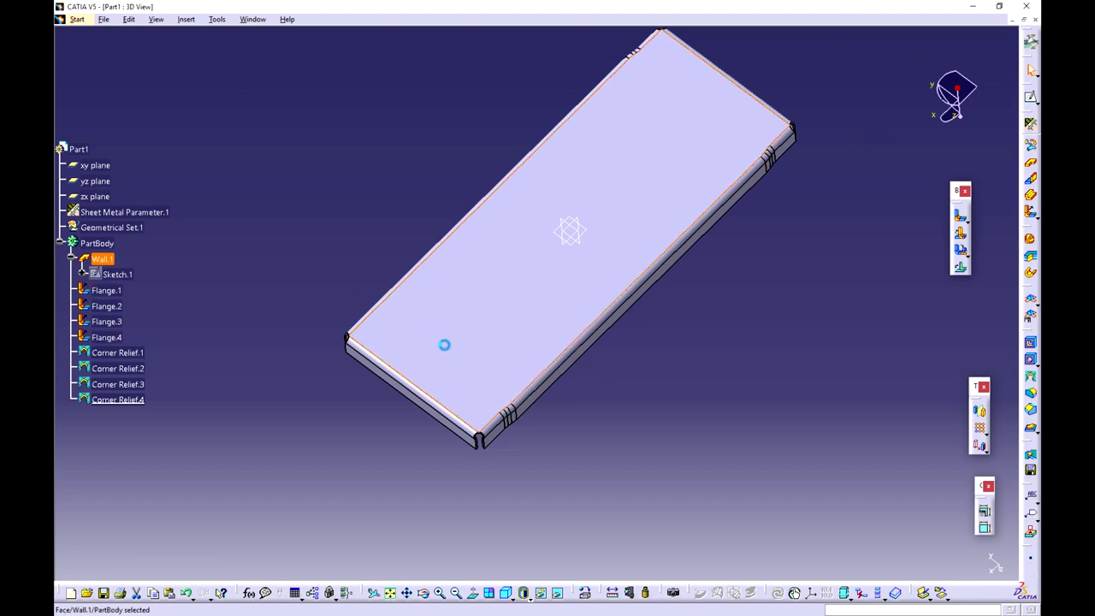
pyautogui.click(1032, 99)
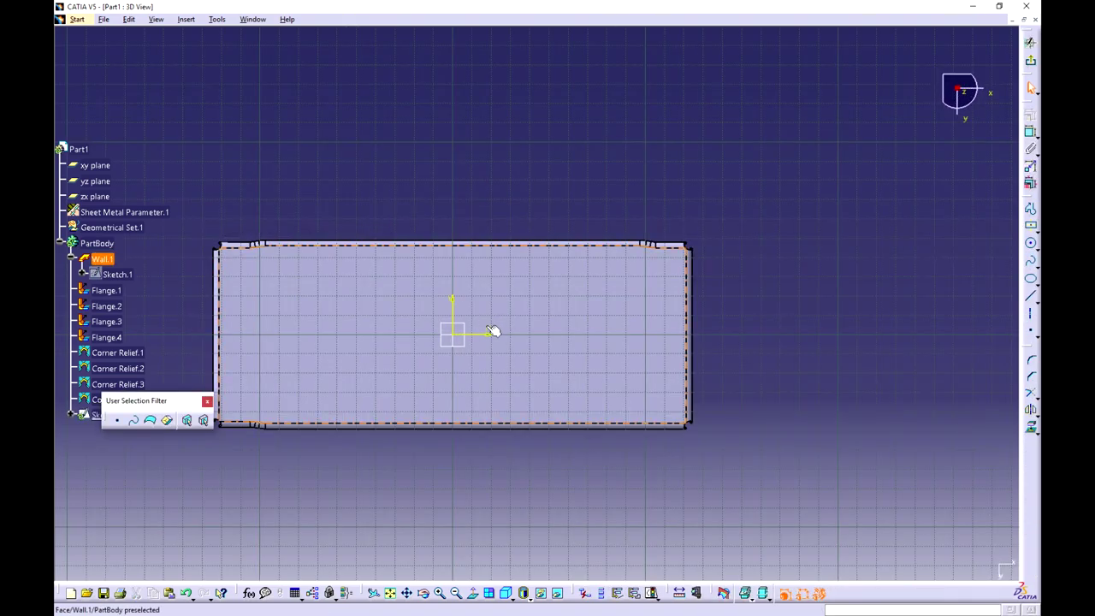
pyautogui.moveTo(574, 227); pyautogui.dragTo(614, 211, button='middle')
pyautogui.click(1031, 331)
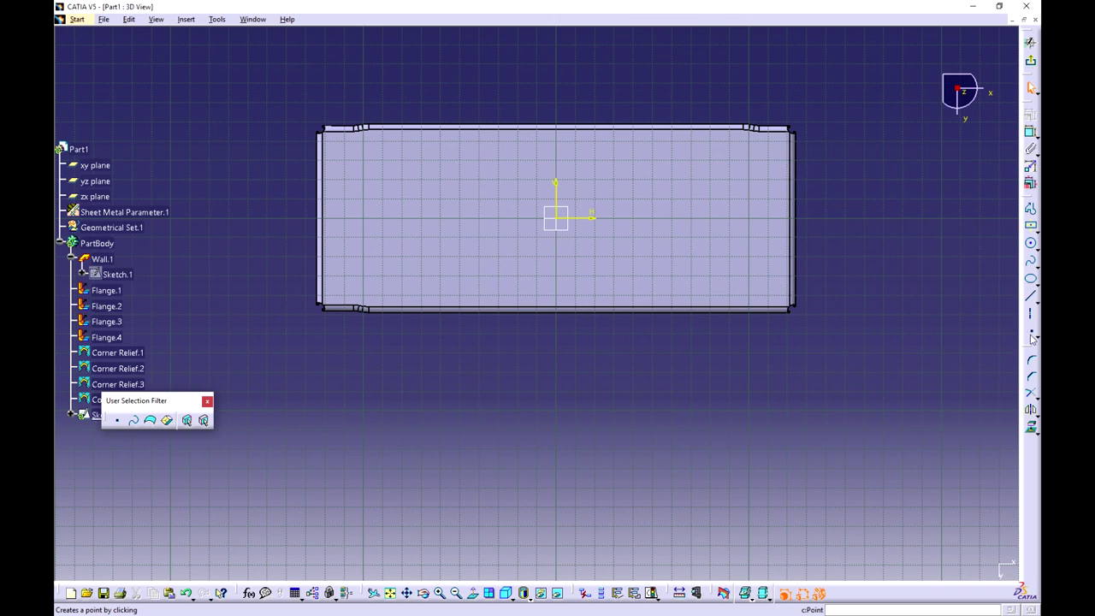
pyautogui.click(674, 214)
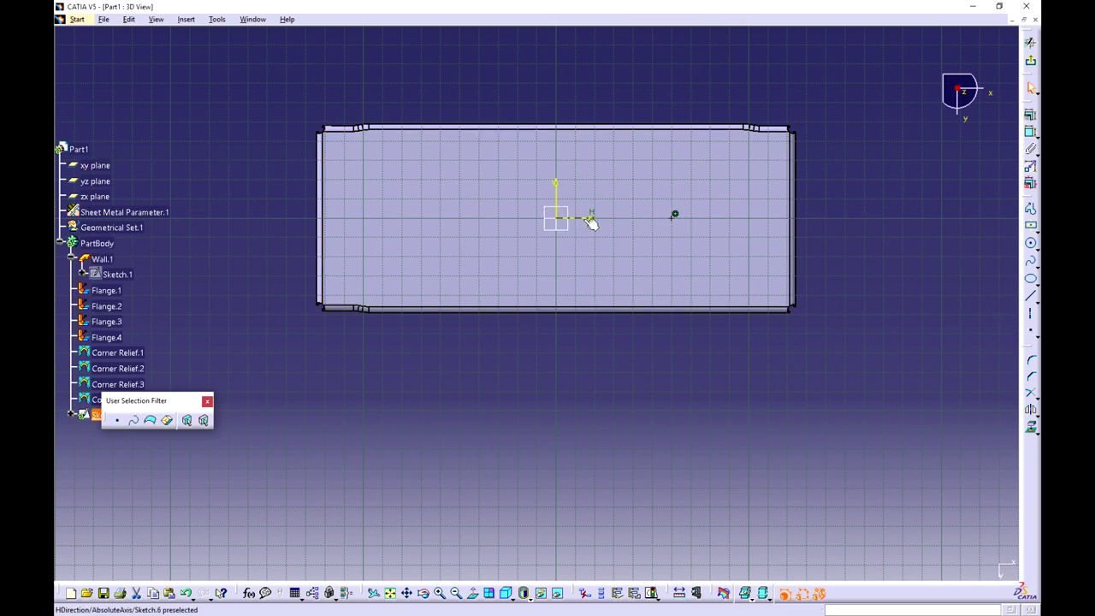
# Dimension the point 55 mm from the vertical axis and finish the sketch
pyautogui.click(1030, 132)
pyautogui.click(675, 213)
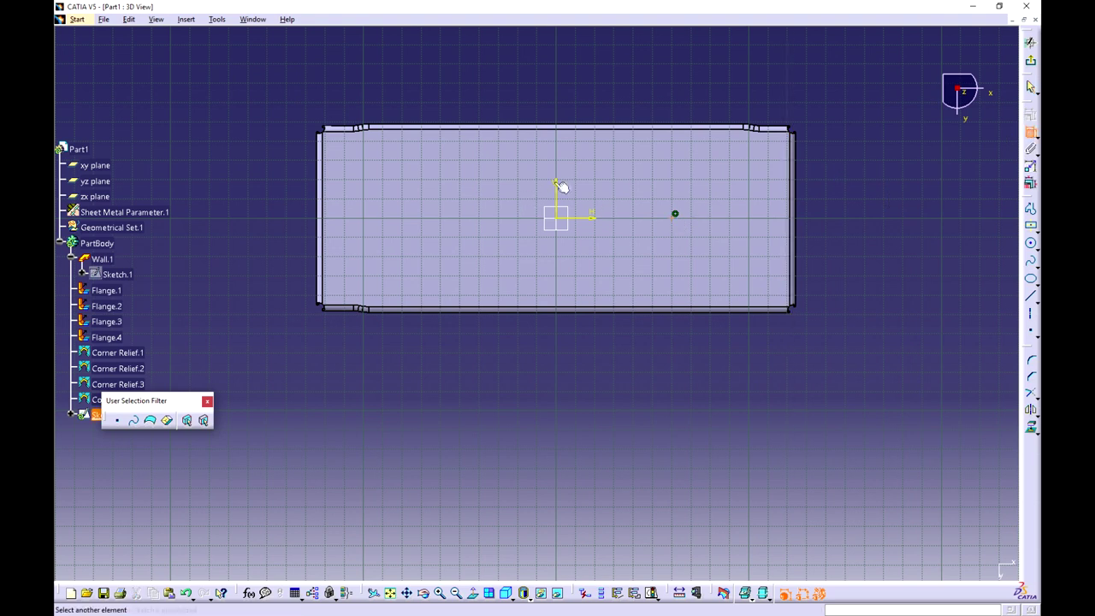
pyautogui.click(556, 186)
pyautogui.click(675, 66)
pyautogui.doubleClick(629, 61)
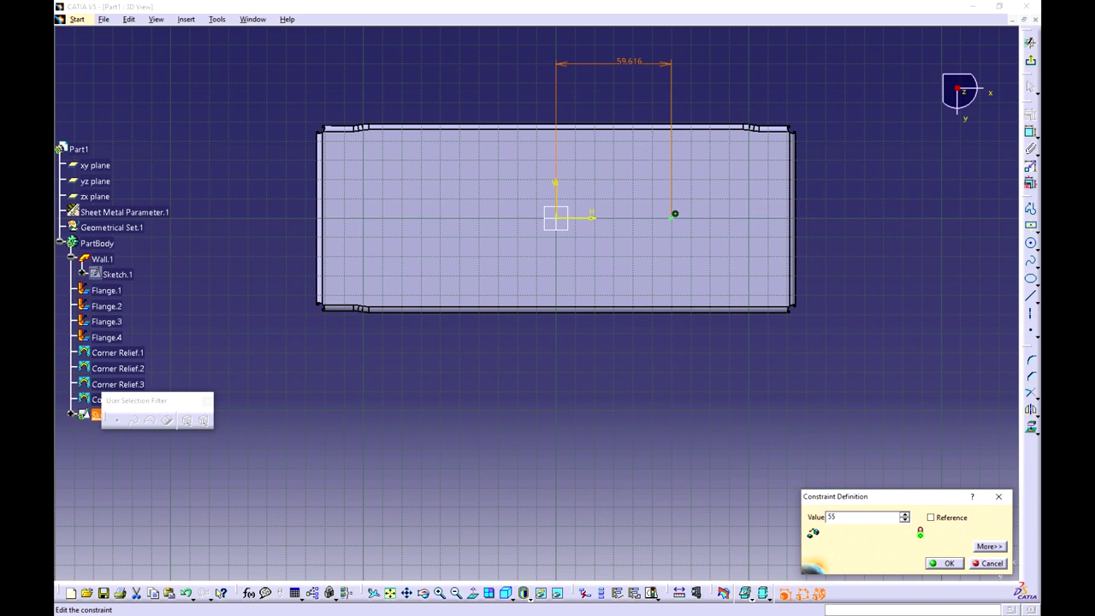
pyautogui.press('Return')
pyautogui.click(1030, 60)
pyautogui.click(670, 431)
# Create a flanged hole with cone at the sketched point on the wall: height 6 mm, radius 2 mm, angle 55 degrees, major diameter 50 mm
pyautogui.moveTo(543, 428)
pyautogui.mouseDown(button='middle')
pyautogui.moveTo(642, 195)
pyautogui.moveTo(626, 188)
pyautogui.moveTo(560, 217)
pyautogui.mouseUp(button='middle')
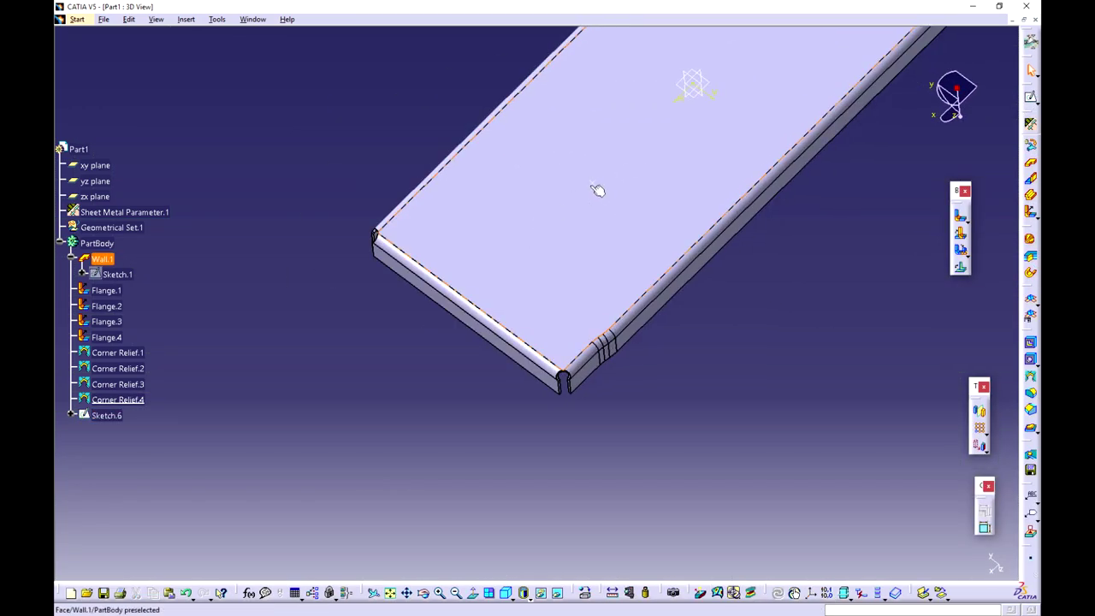
pyautogui.click(592, 183)
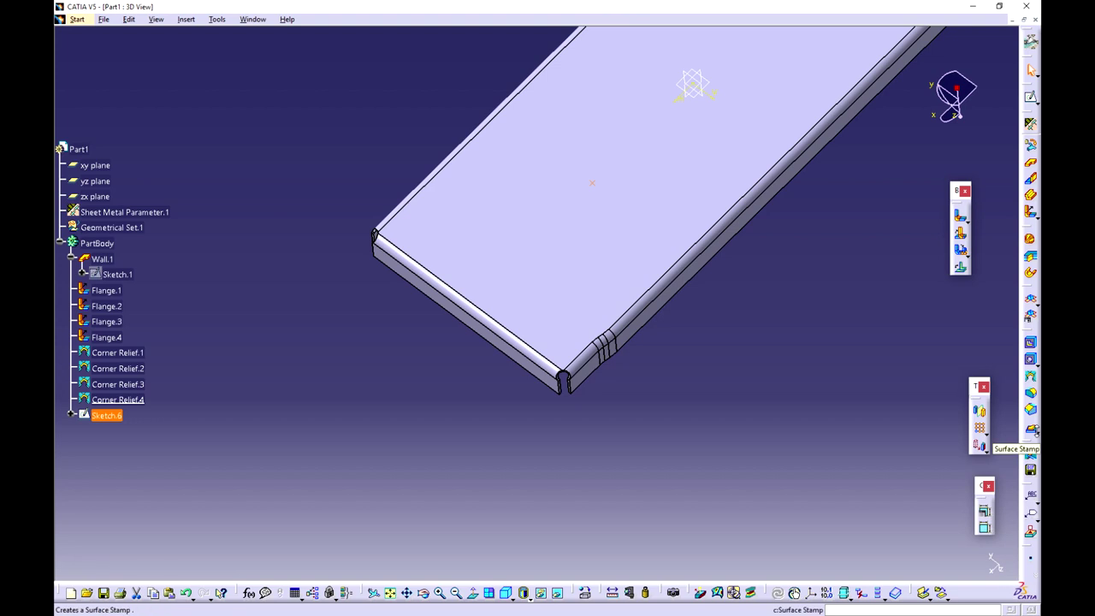
pyautogui.click(1036, 433)
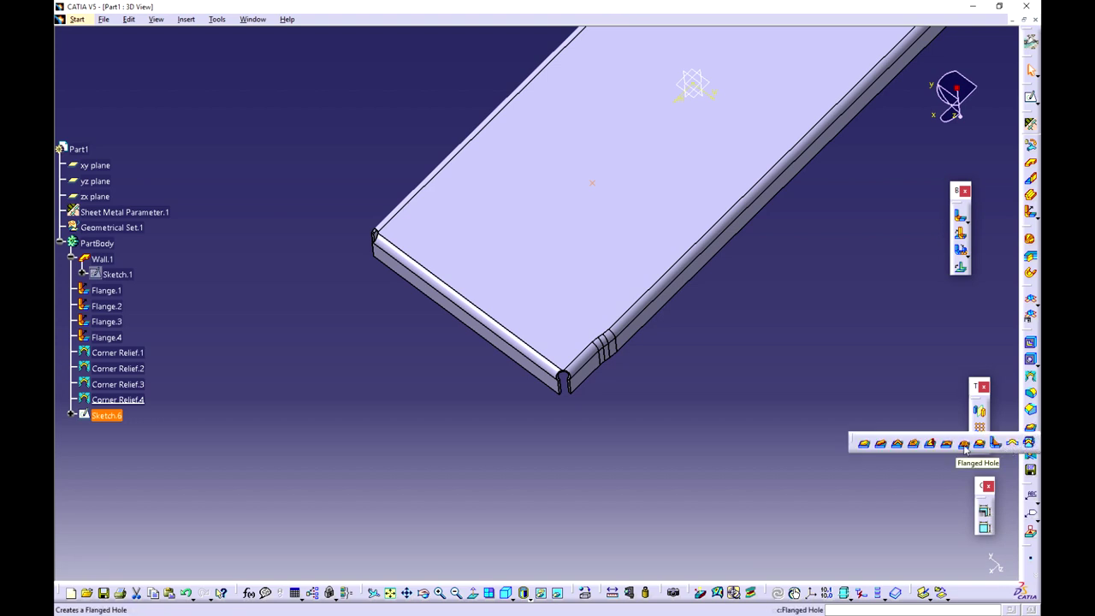
pyautogui.click(963, 444)
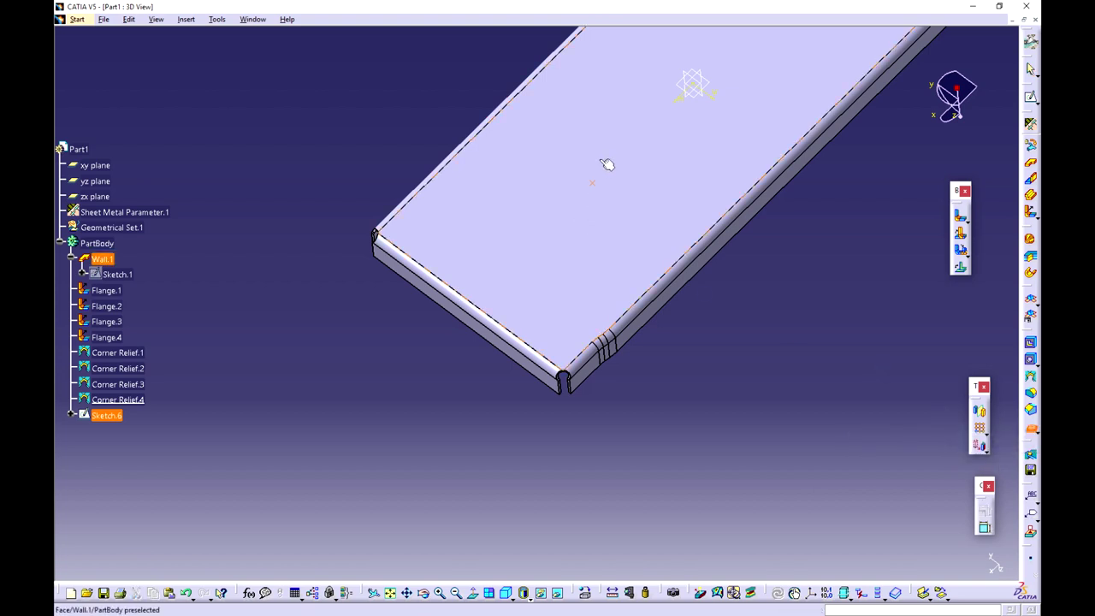
pyautogui.click(594, 183)
pyautogui.click(592, 181)
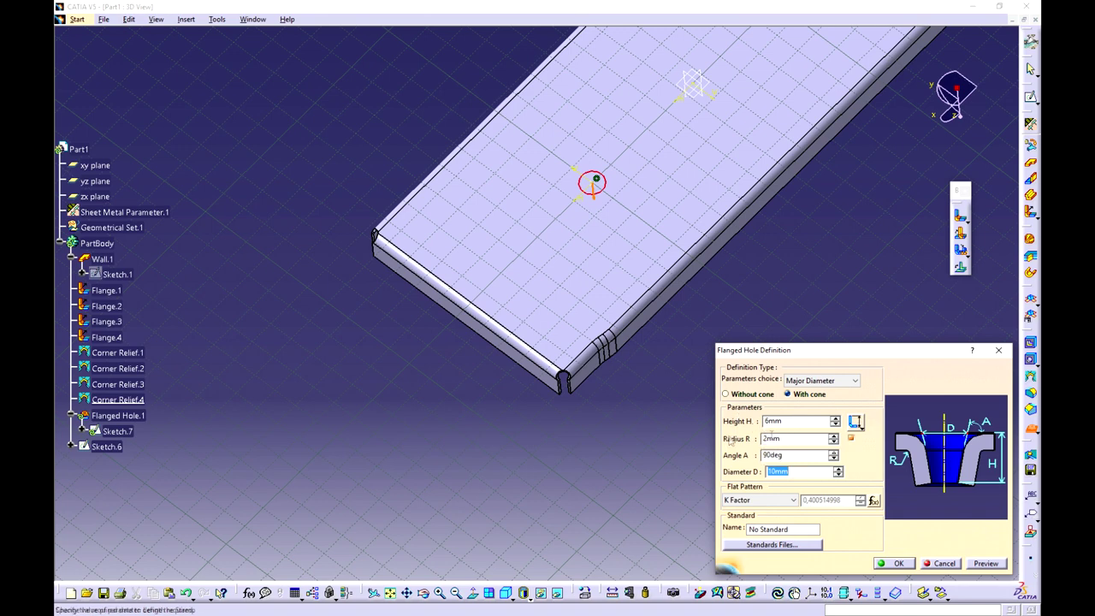
pyautogui.doubleClick(793, 455)
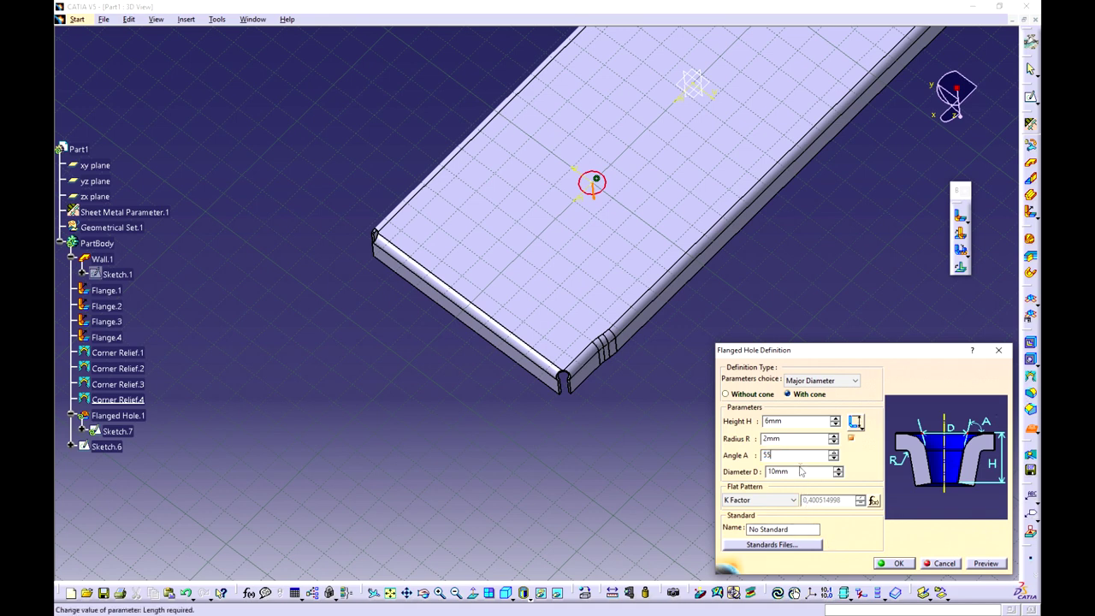
pyautogui.press('Tab')
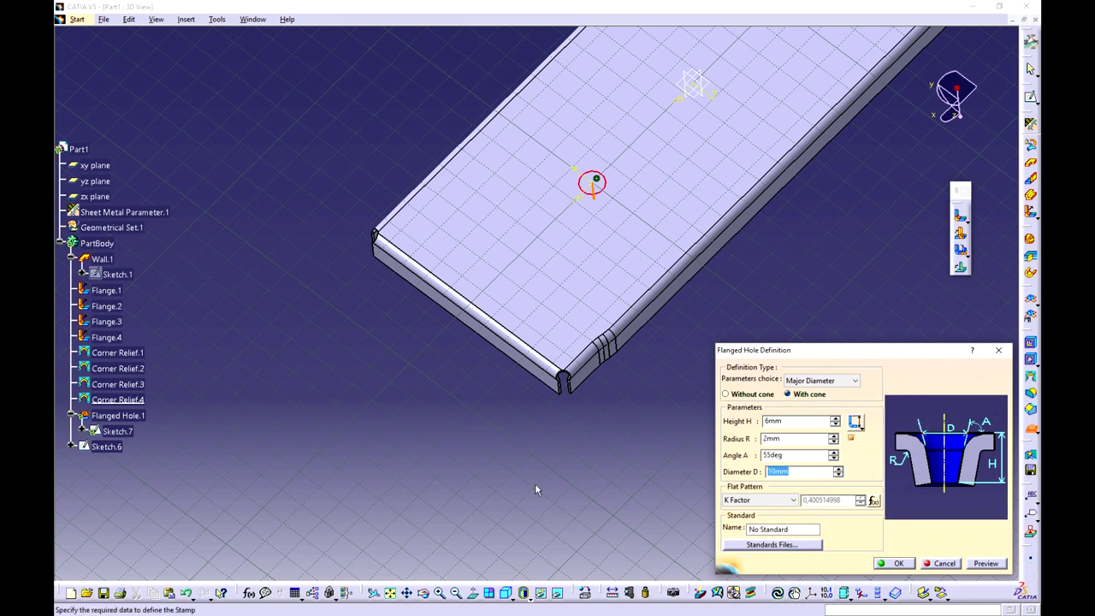
pyautogui.write('50')
pyautogui.click(898, 563)
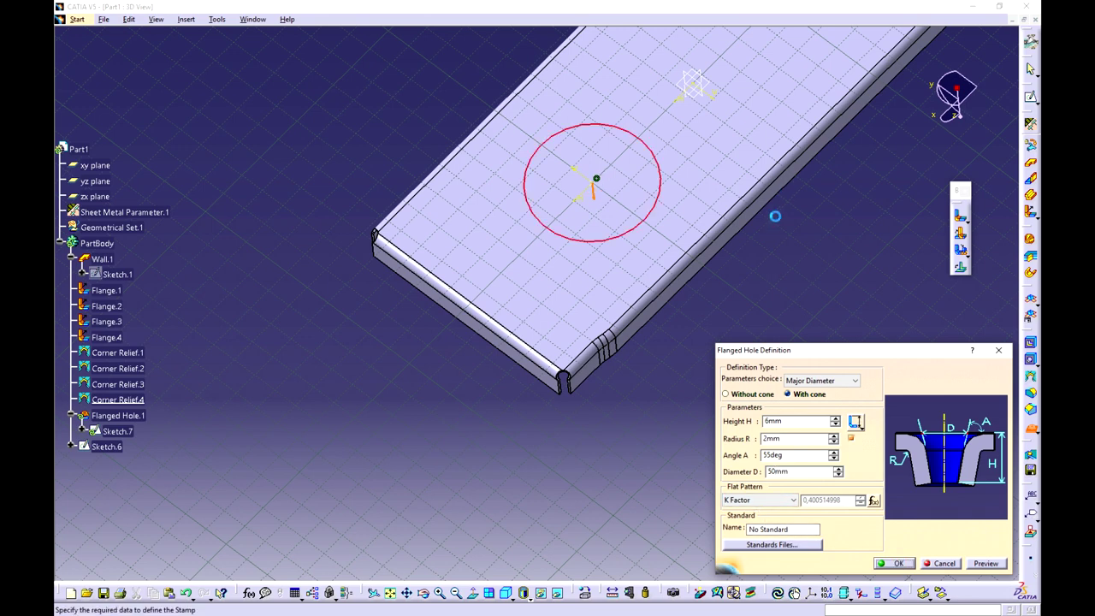
# Try to mirror the preselected flanged hole about the yz plane, and undo the mirror
pyautogui.moveTo(772, 209); pyautogui.dragTo(594, 407, button='middle')
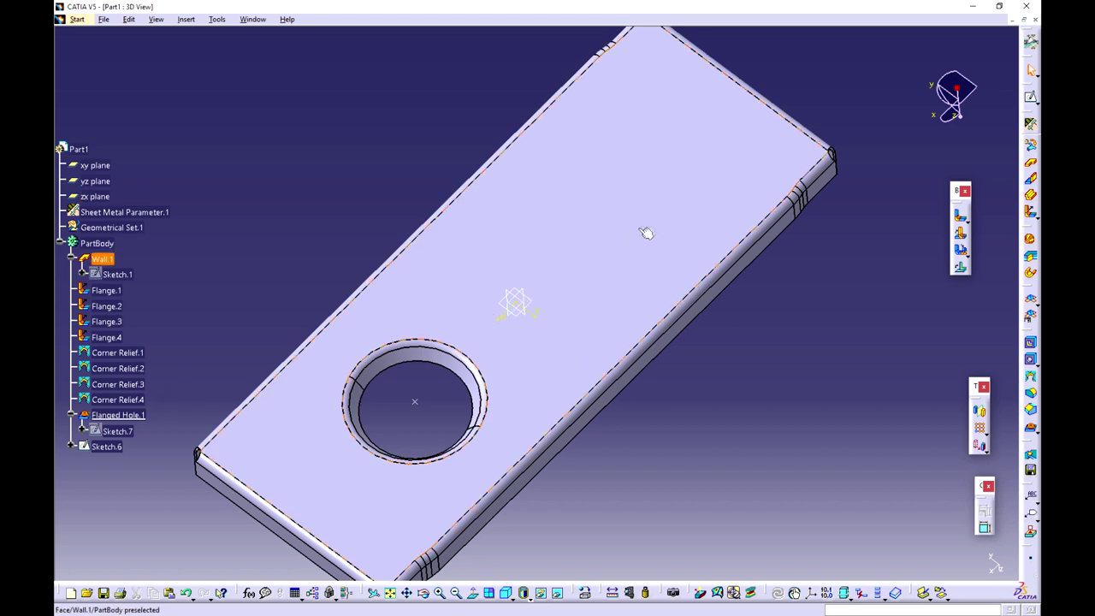
pyautogui.click(118, 415)
pyautogui.click(979, 410)
pyautogui.click(511, 295)
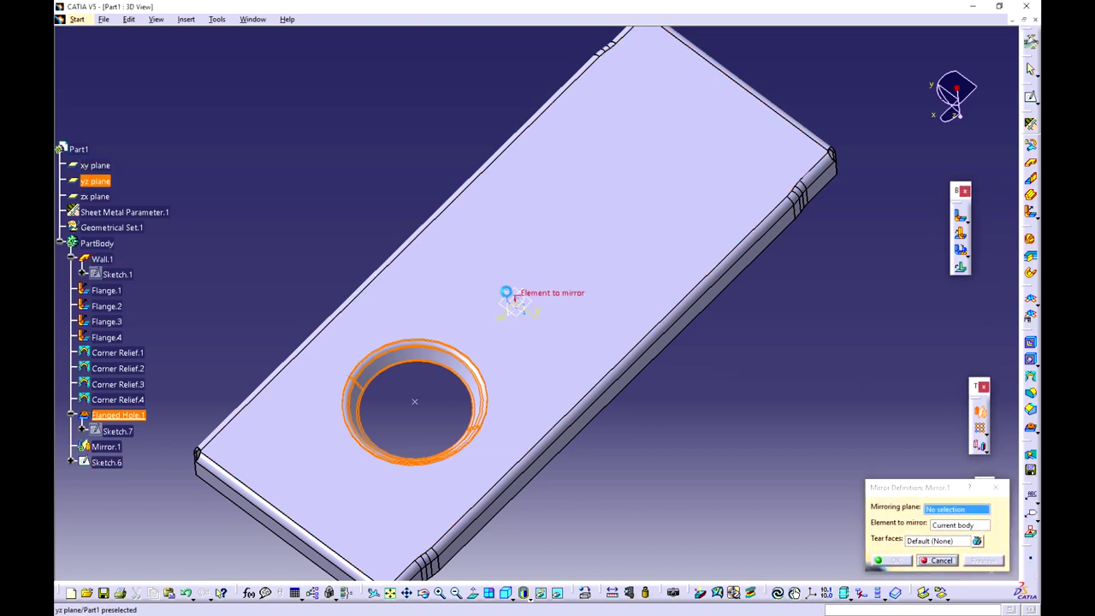
pyautogui.click(892, 559)
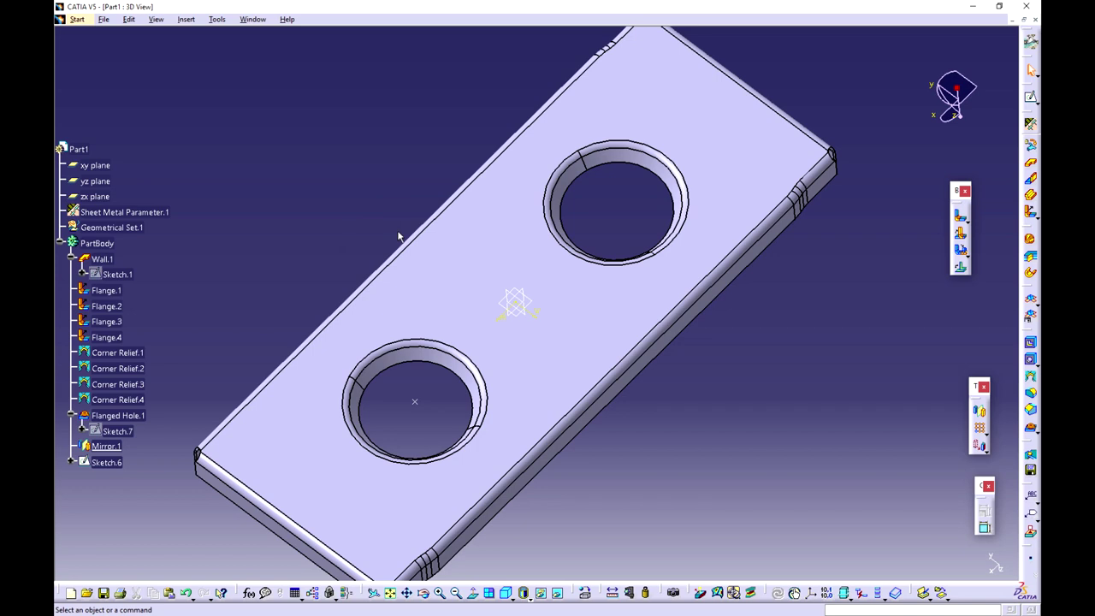
pyautogui.hotkey('ctrl', 'z')
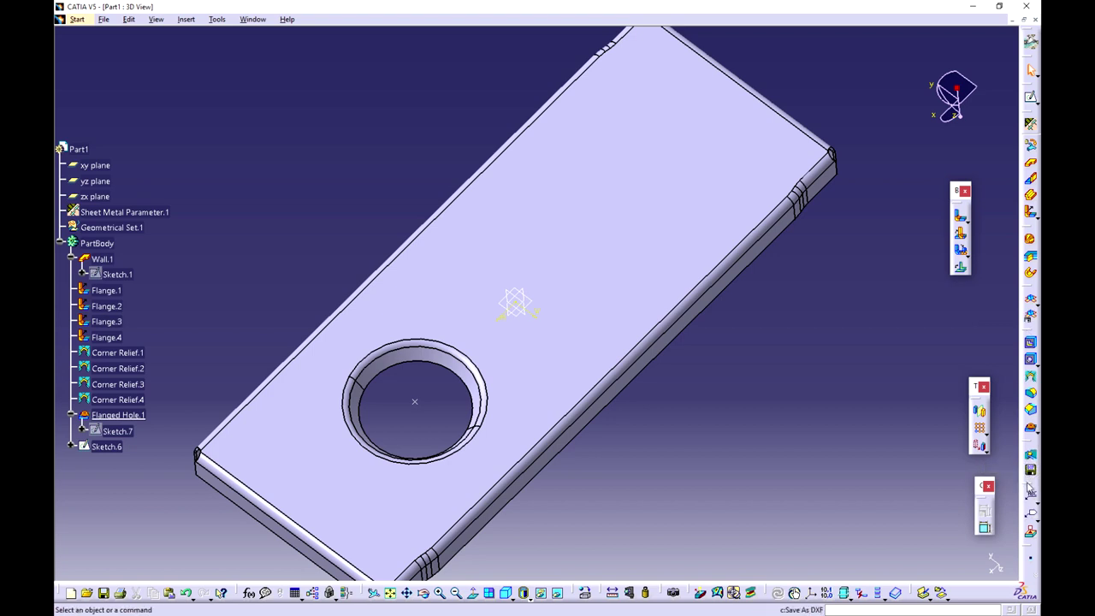
# Mirror the part with Flanged Hole.1 set as the element to mirror and the yz plane as the mirroring plane
pyautogui.moveTo(1030, 489); pyautogui.dragTo(1013, 460)
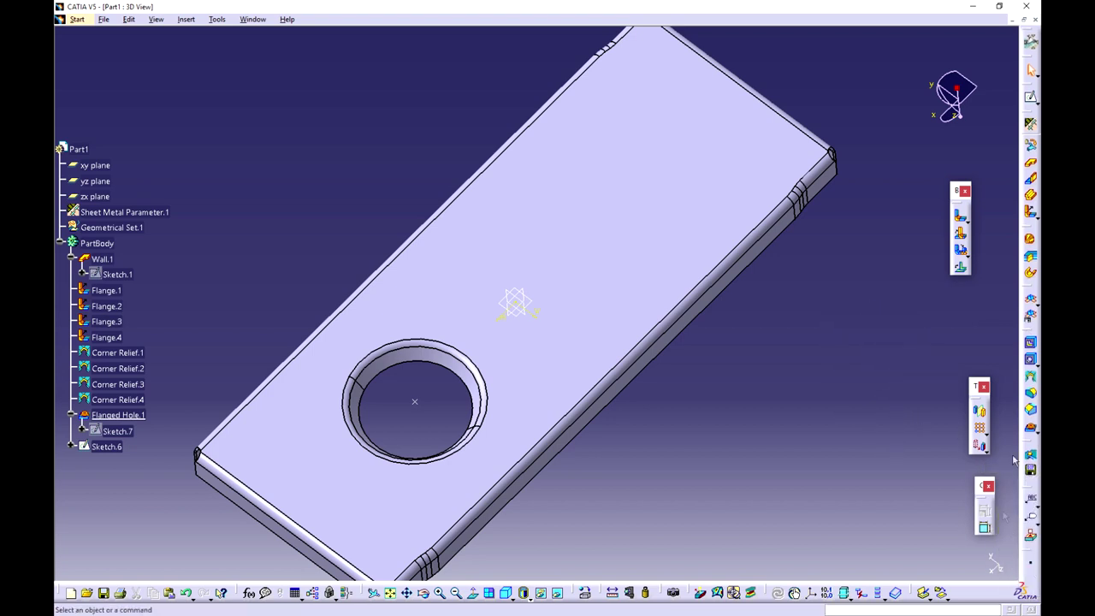
pyautogui.click(979, 415)
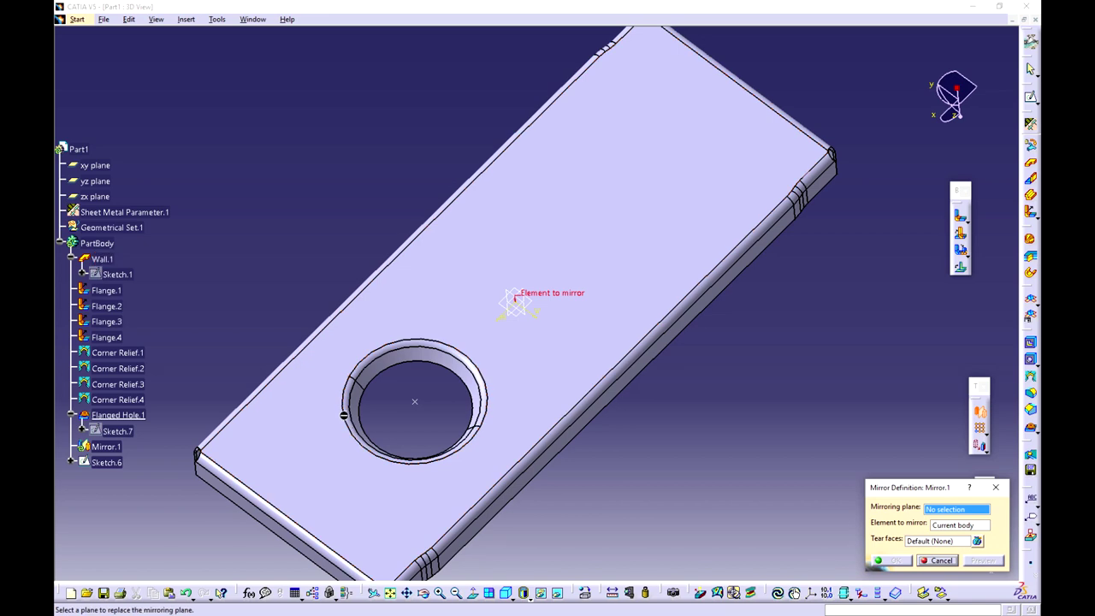
pyautogui.click(976, 526)
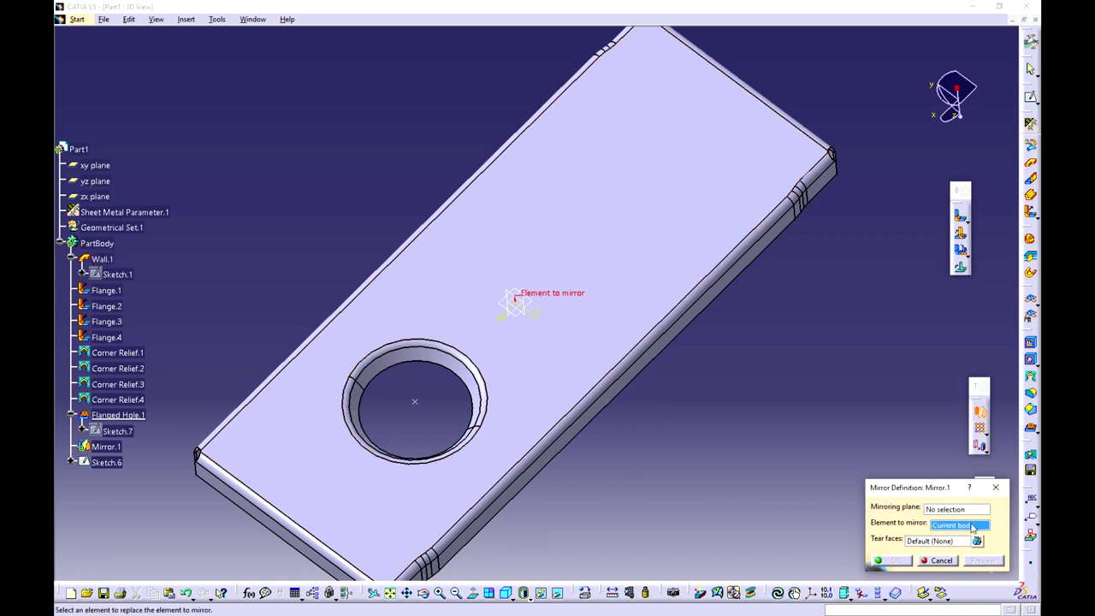
pyautogui.click(115, 416)
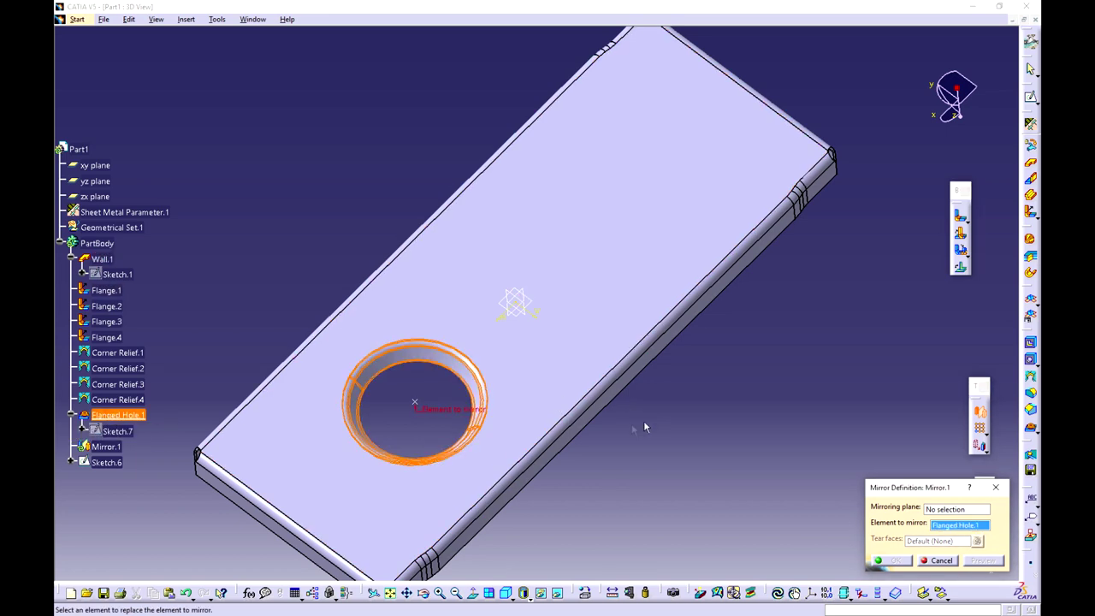
pyautogui.click(951, 508)
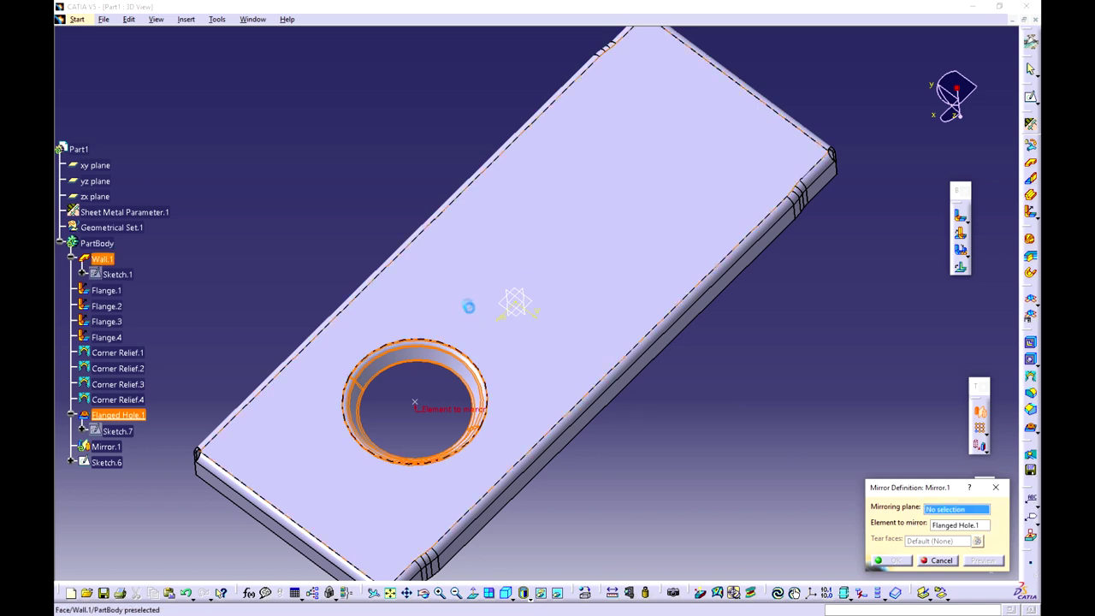
pyautogui.click(514, 296)
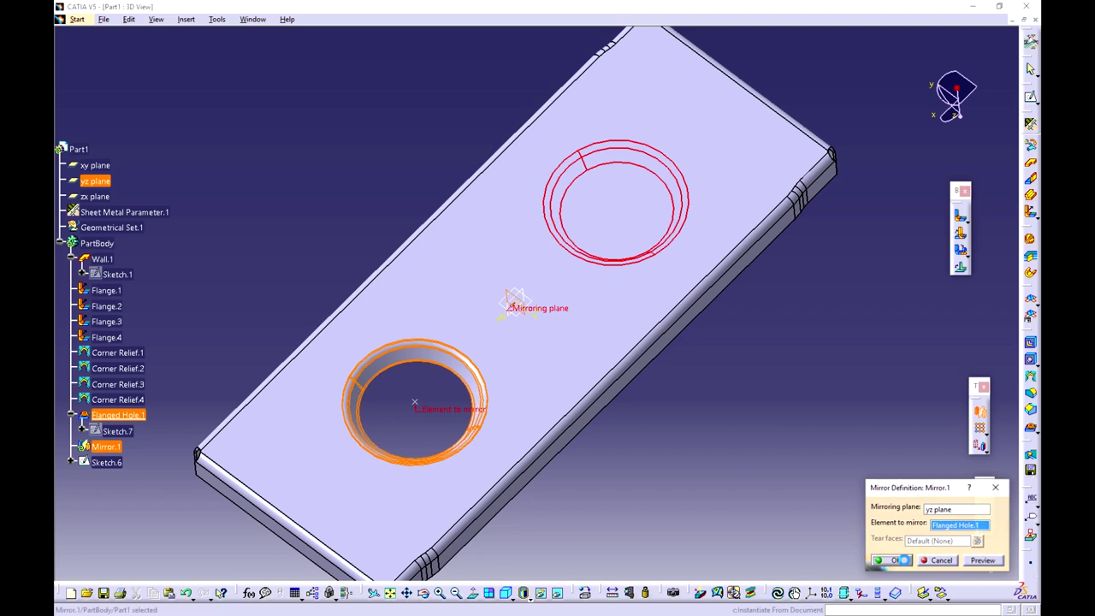
pyautogui.click(899, 561)
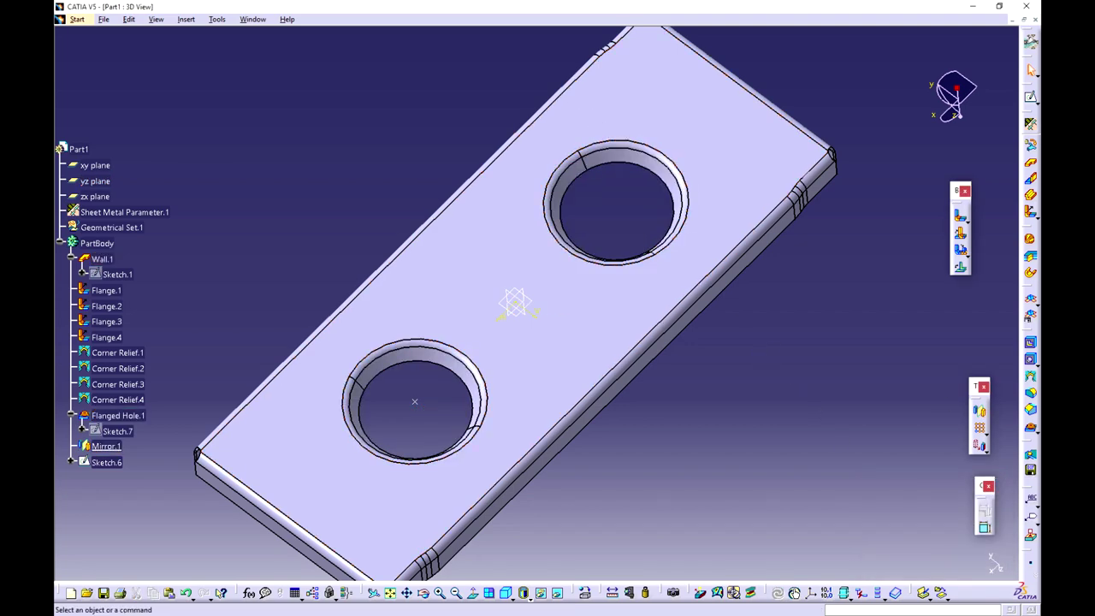
# Apply the Aluminium material from the metal library to the PartBody
pyautogui.moveTo(544, 530)
pyautogui.mouseDown(button='middle')
pyautogui.moveTo(506, 432)
pyautogui.moveTo(516, 453)
pyautogui.mouseUp(button='middle')
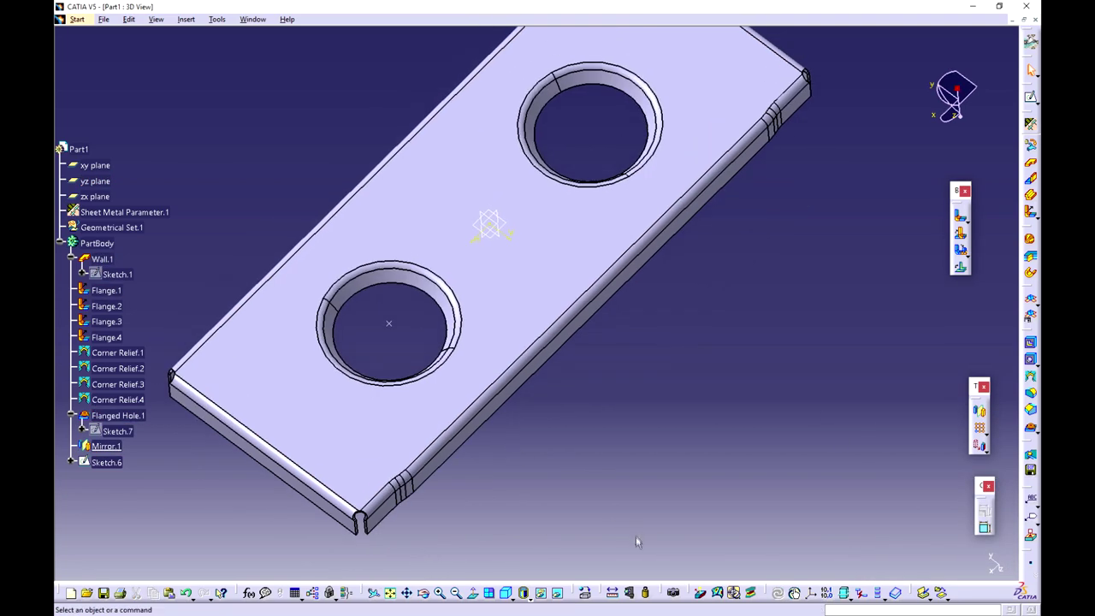
pyautogui.click(587, 593)
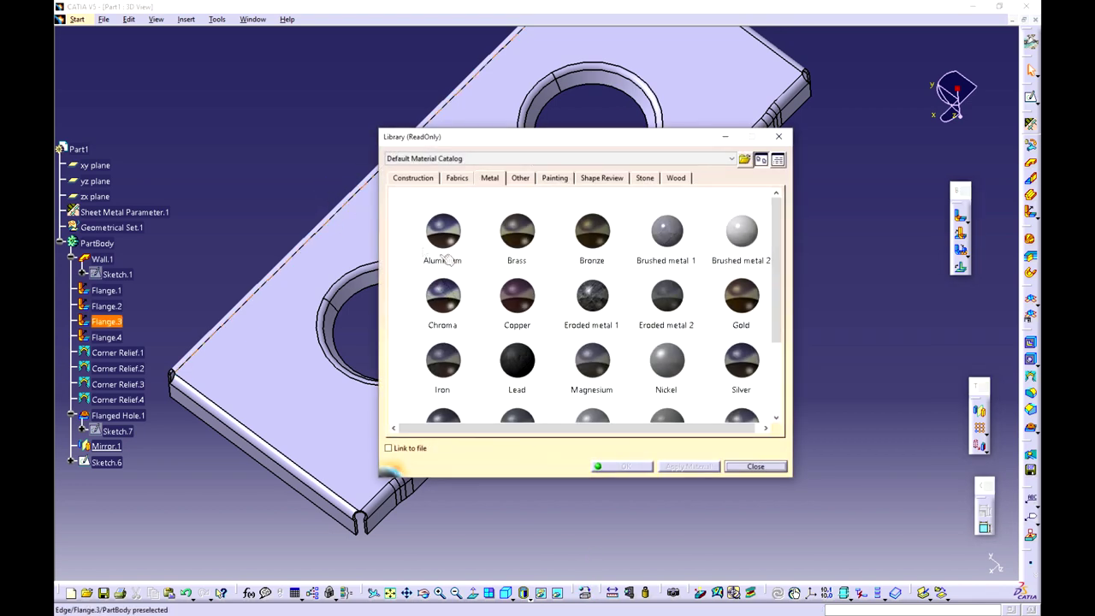
pyautogui.click(454, 239)
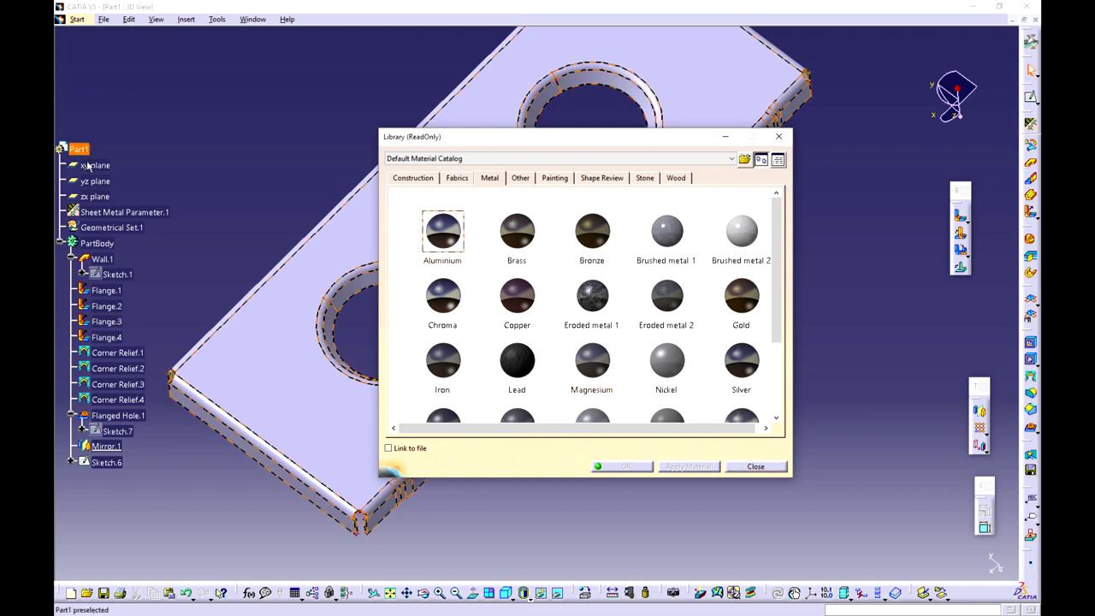
pyautogui.click(101, 245)
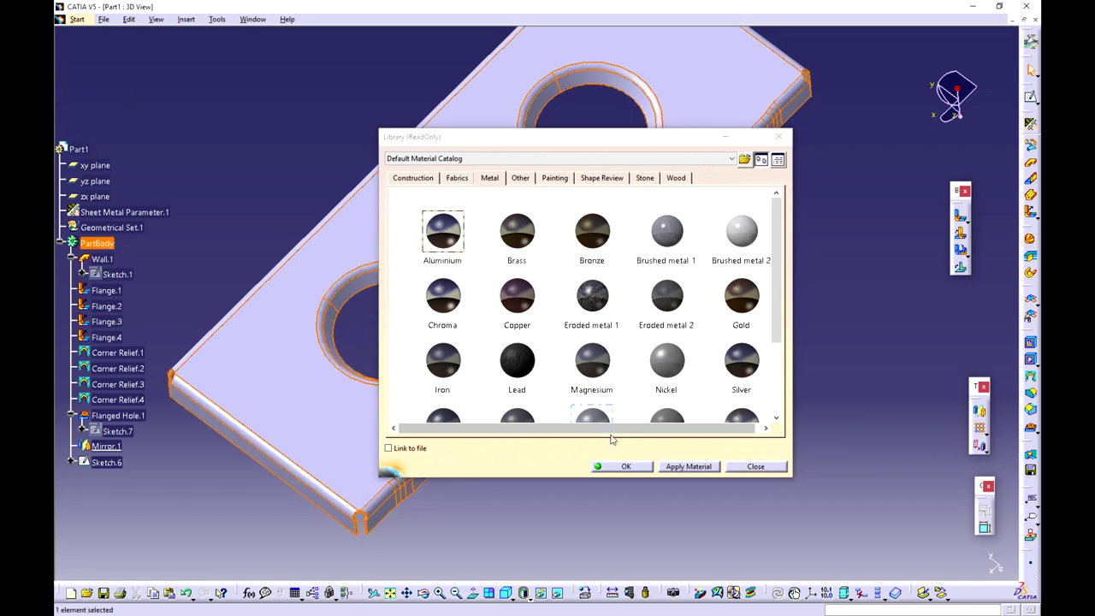
pyautogui.click(693, 468)
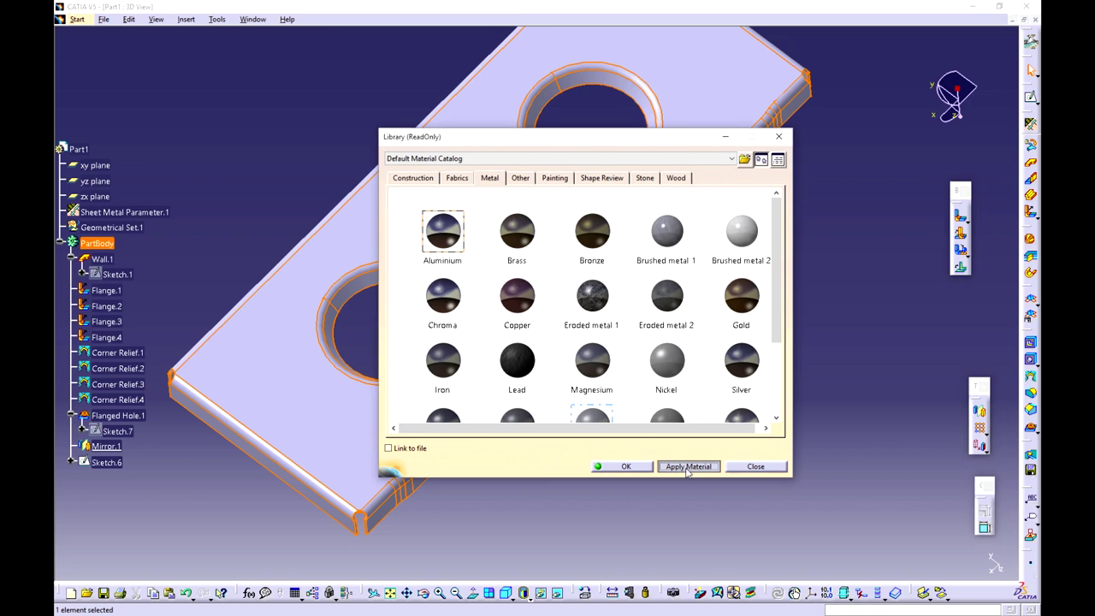
pyautogui.click(627, 467)
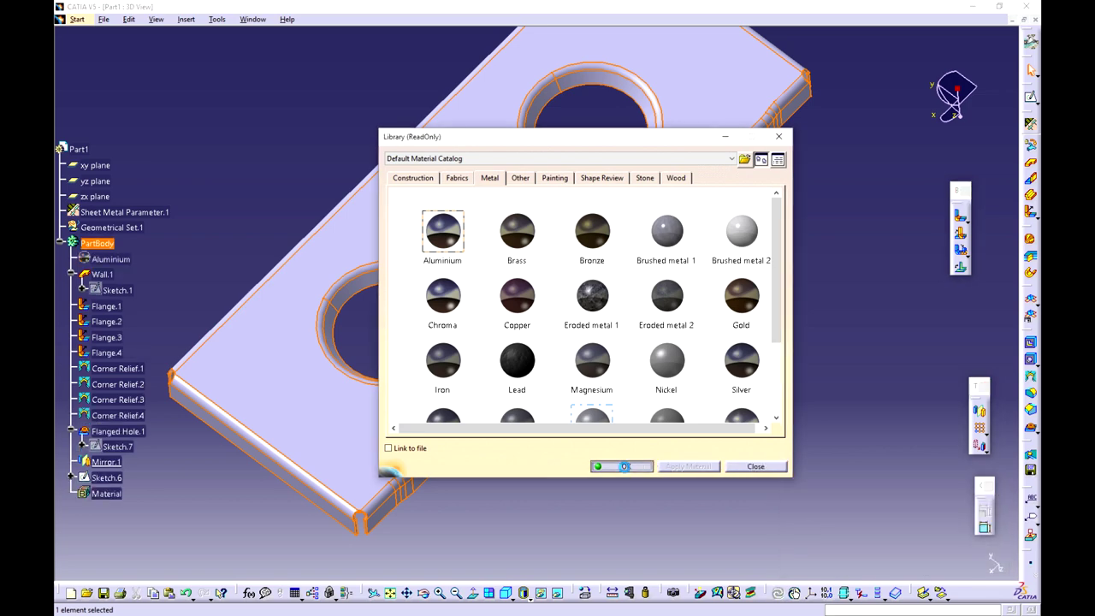
# Display the part in Shading with Material mode and view it from other directions
pyautogui.click(524, 597)
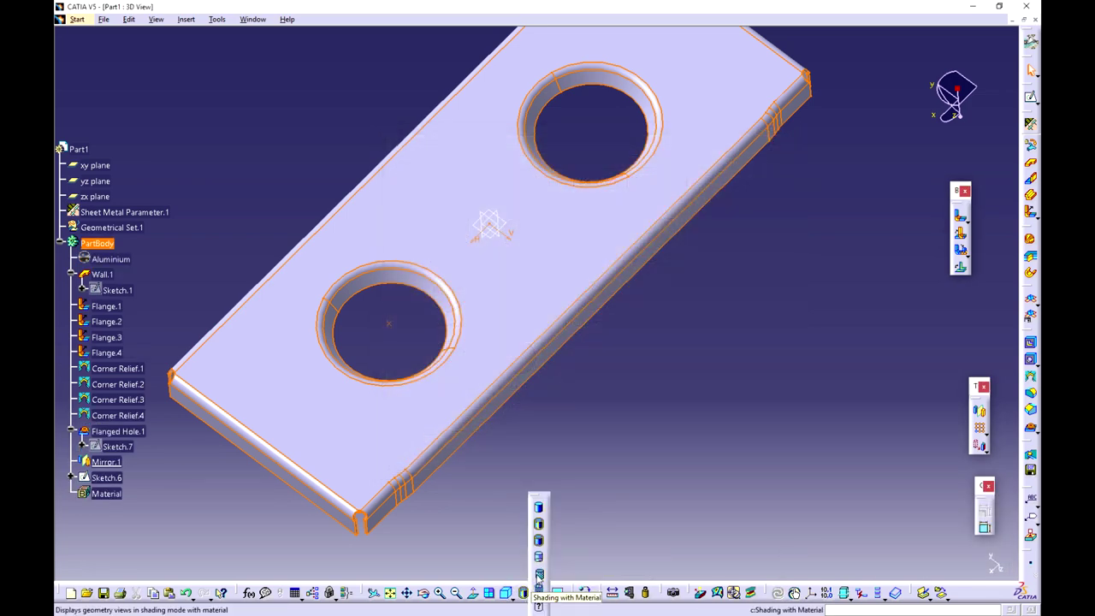
pyautogui.click(540, 575)
pyautogui.moveTo(435, 482)
pyautogui.mouseDown(button='middle')
pyautogui.moveTo(333, 408)
pyautogui.moveTo(333, 459)
pyautogui.moveTo(225, 528)
pyautogui.mouseUp(button='middle')
pyautogui.moveTo(686, 193); pyautogui.dragTo(494, 390, button='middle')
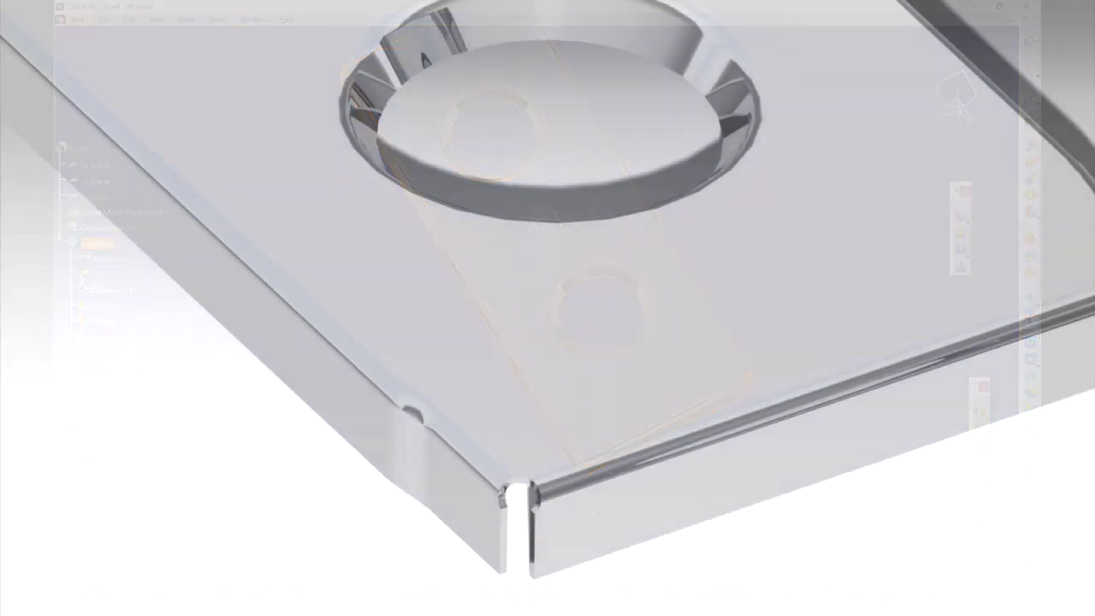